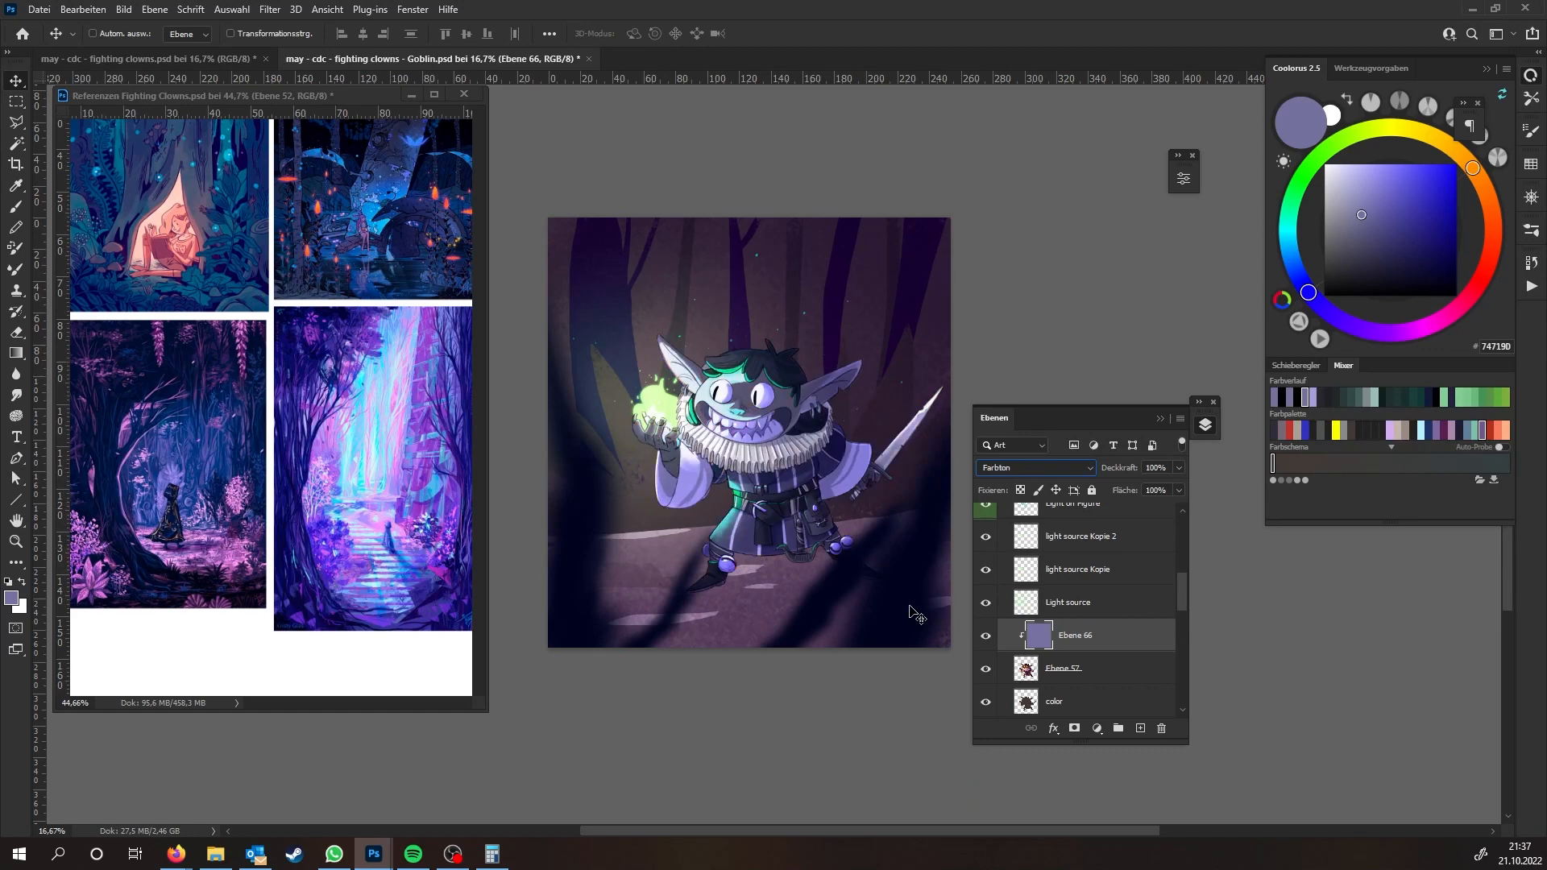
Try out different blend modes on the purple clipped layer Ebene 66 and settle on Lichtpunkt
key("shift+minus")
key("shift+minus")
key("shift+minus")
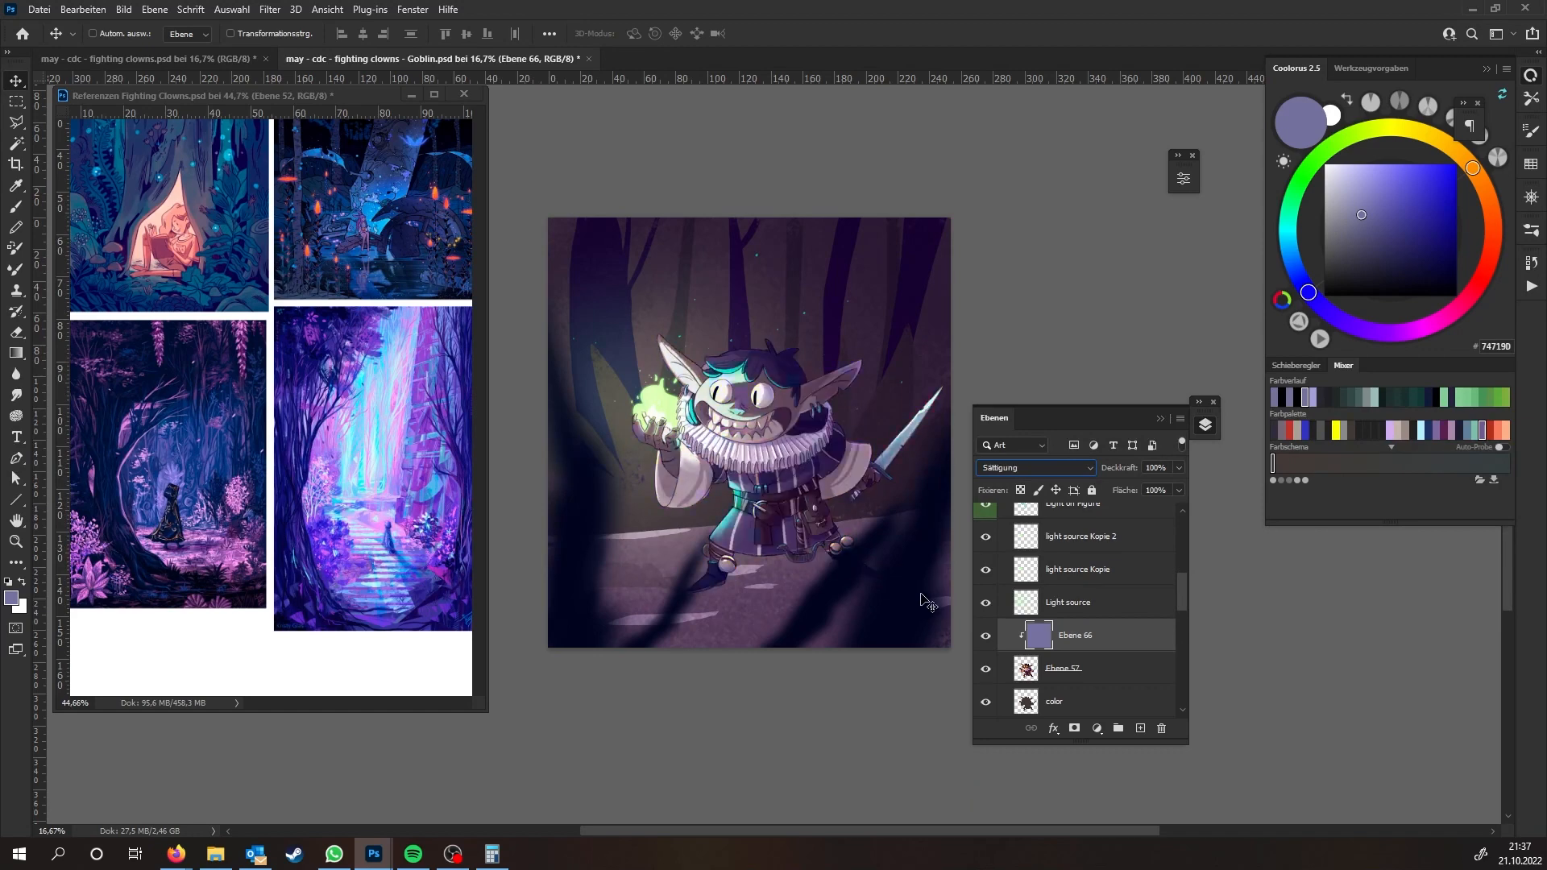
key("shift+minus")
key("shift+minus")
key("shift+minus")
key("shift+minus")
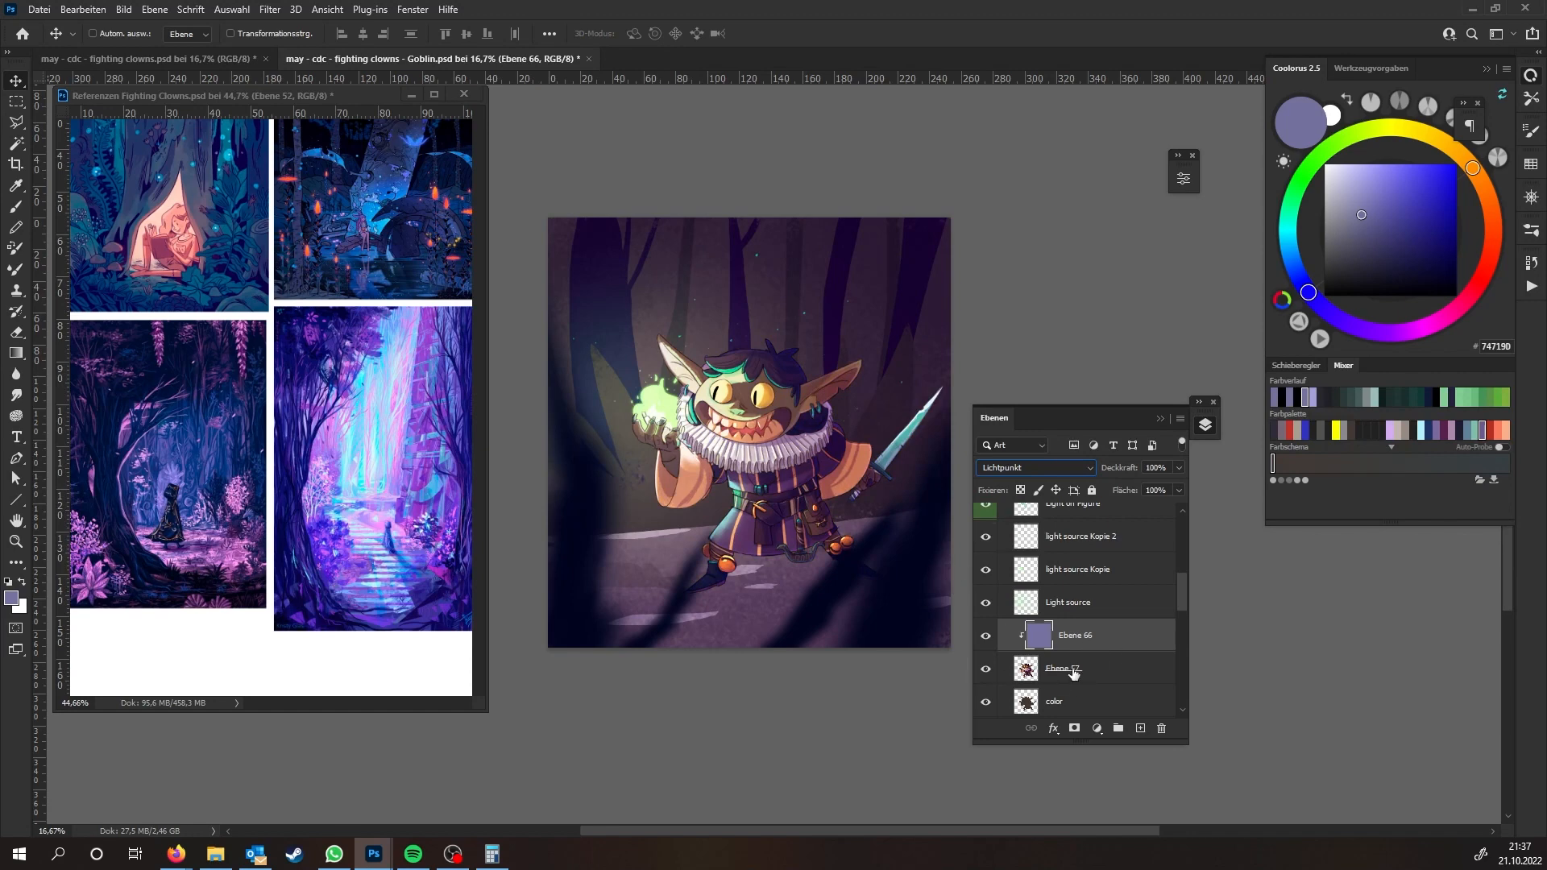
Select the background layer Ebene 16 Kopie and choose the "schatten stift" preset for the Brush tool
left_click_drag(773, 510, 786, 481)
left_click(786, 481)
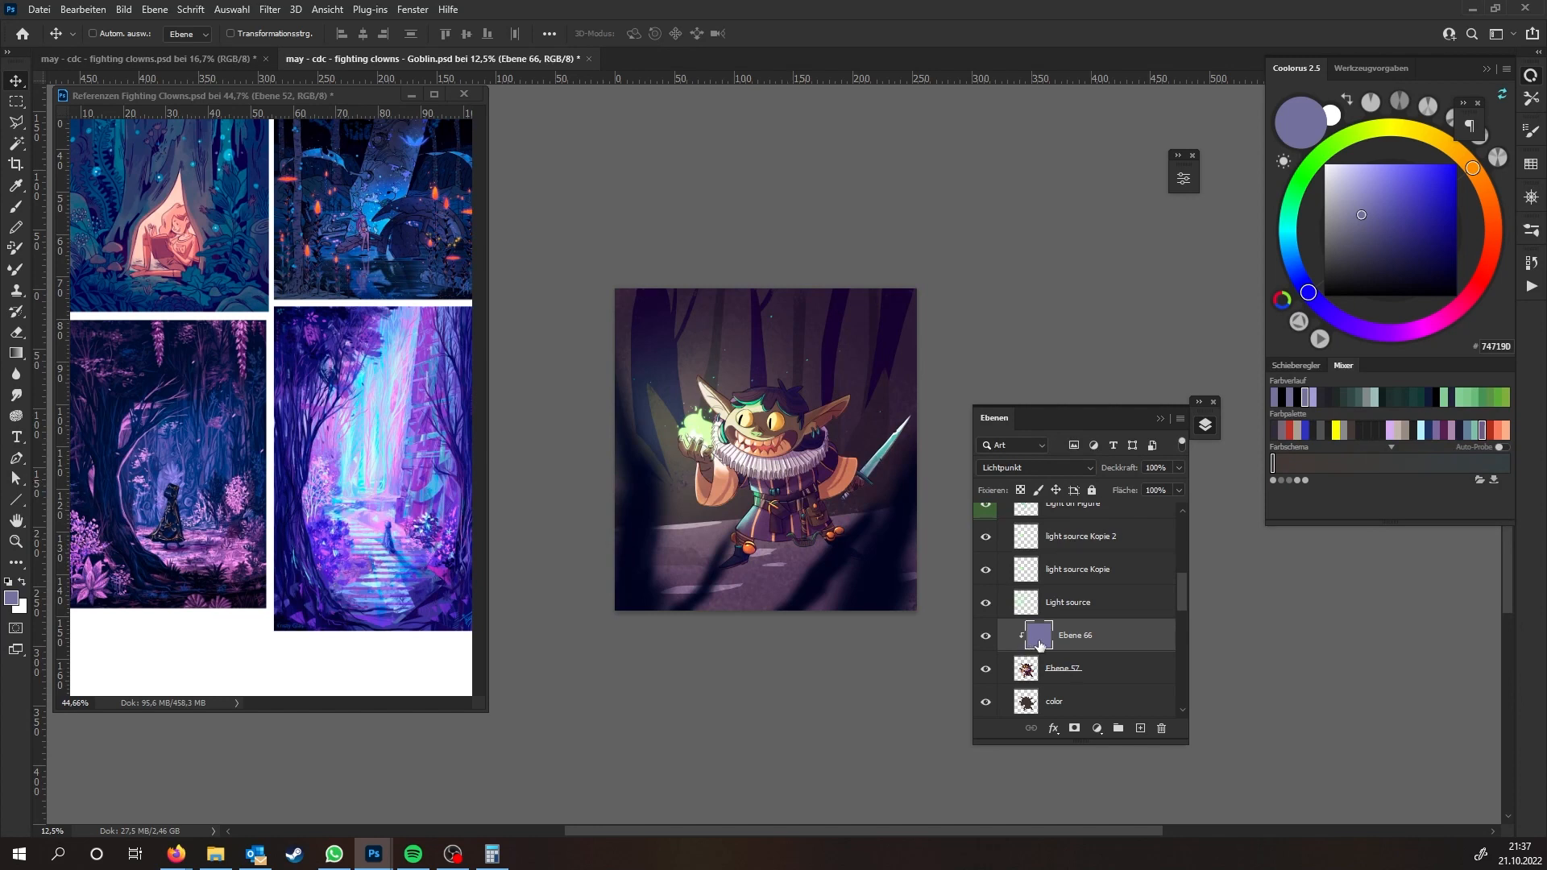
left_click_drag(834, 684, 801, 545)
left_click_drag(1182, 601, 1182, 631)
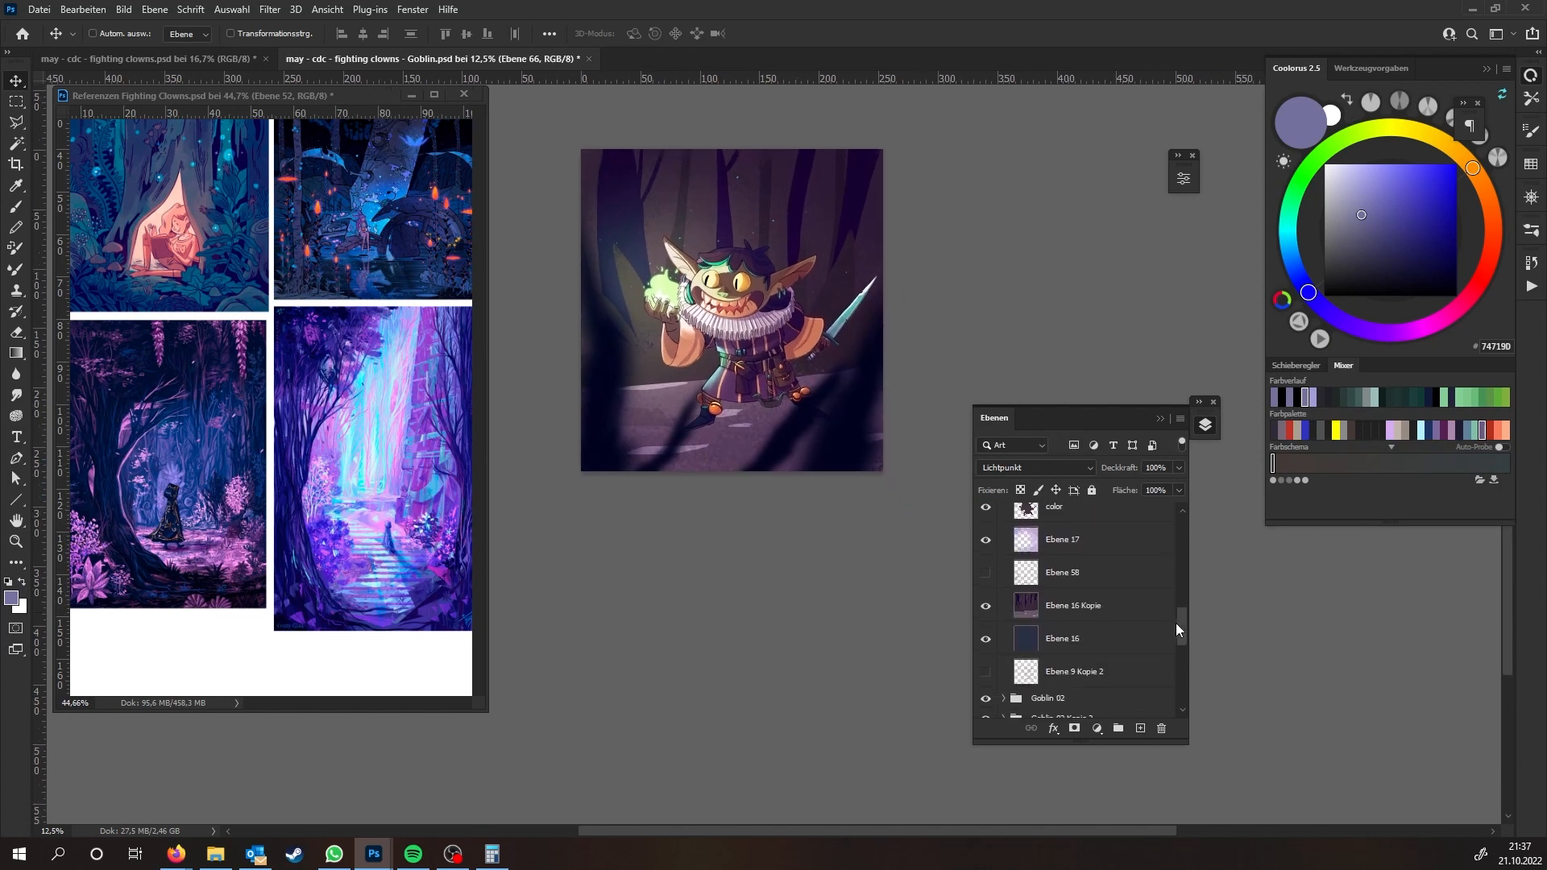
left_click(1054, 610)
key("b")
left_click(1529, 234)
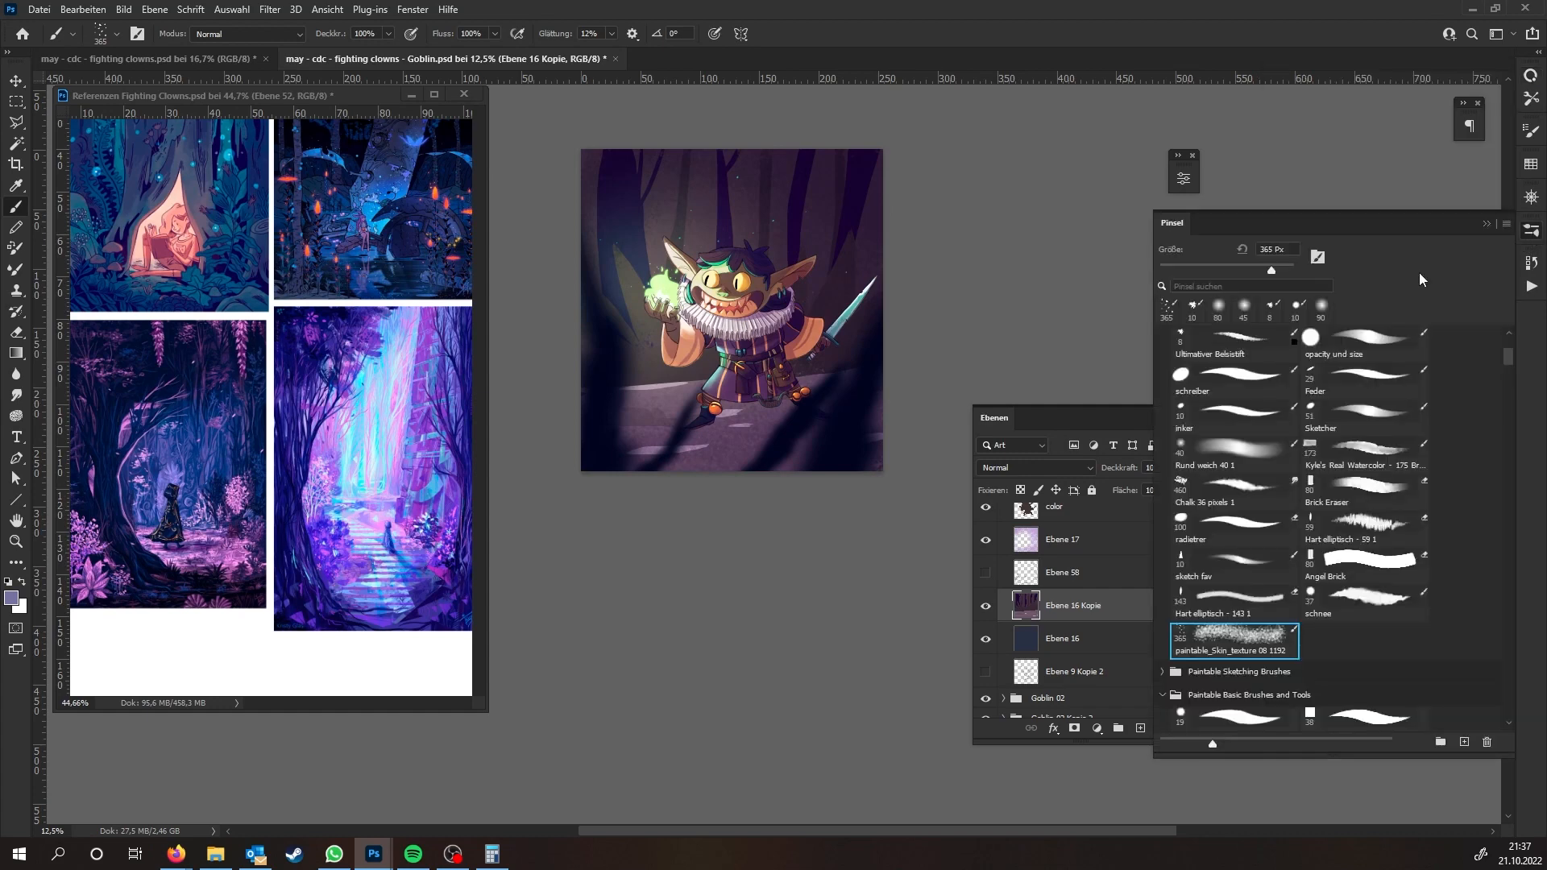
left_click_drag(1508, 368, 1508, 335)
left_click(1261, 415)
left_click(1486, 224)
left_click(1070, 468)
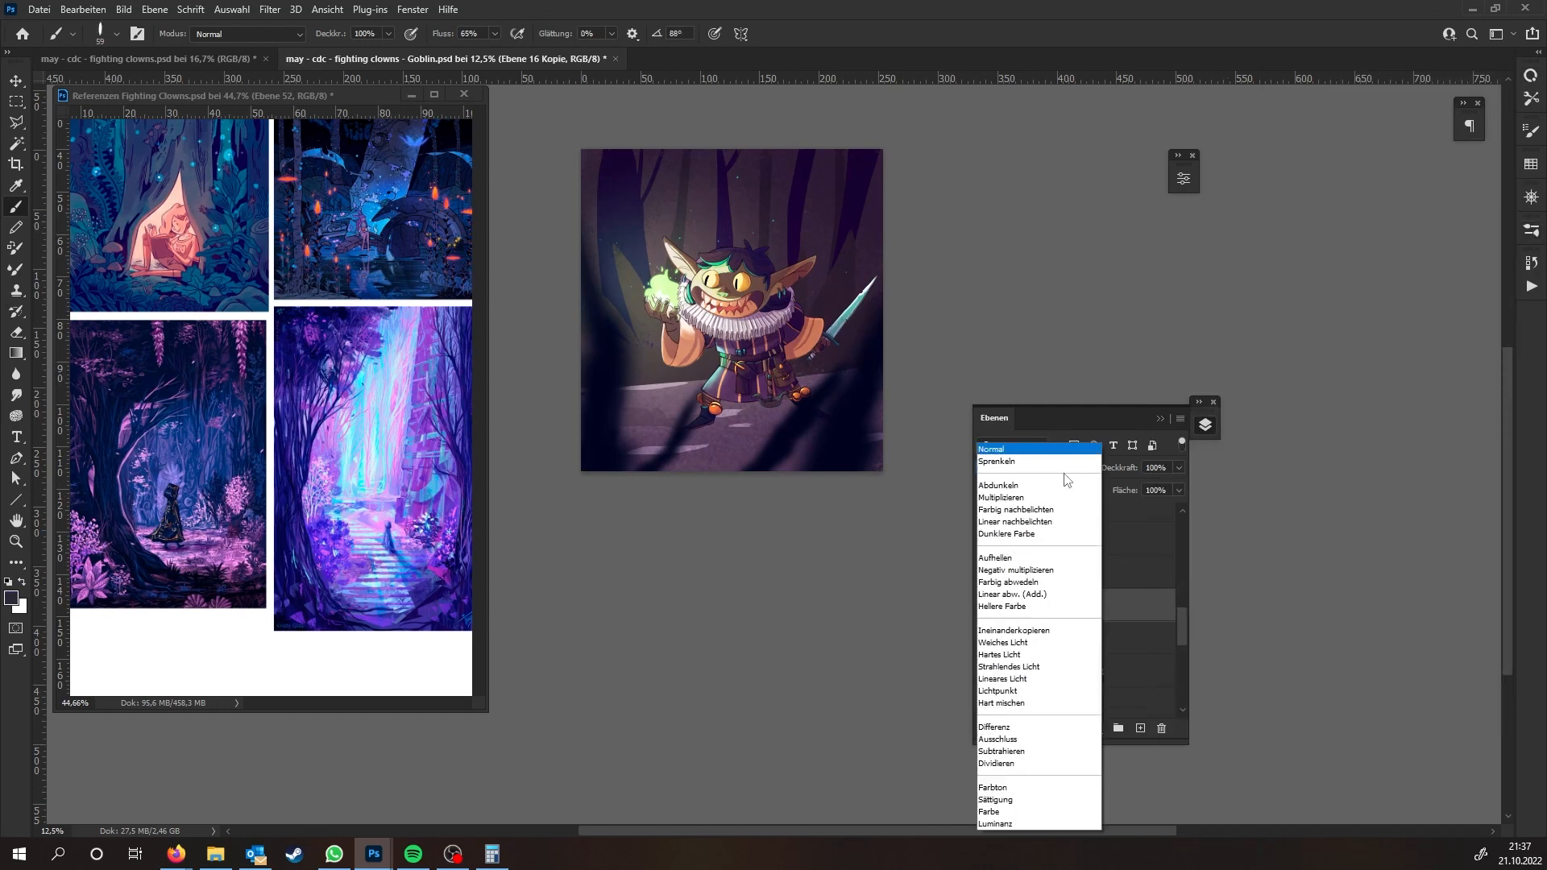
left_click(1039, 503)
key("ctrl+z")
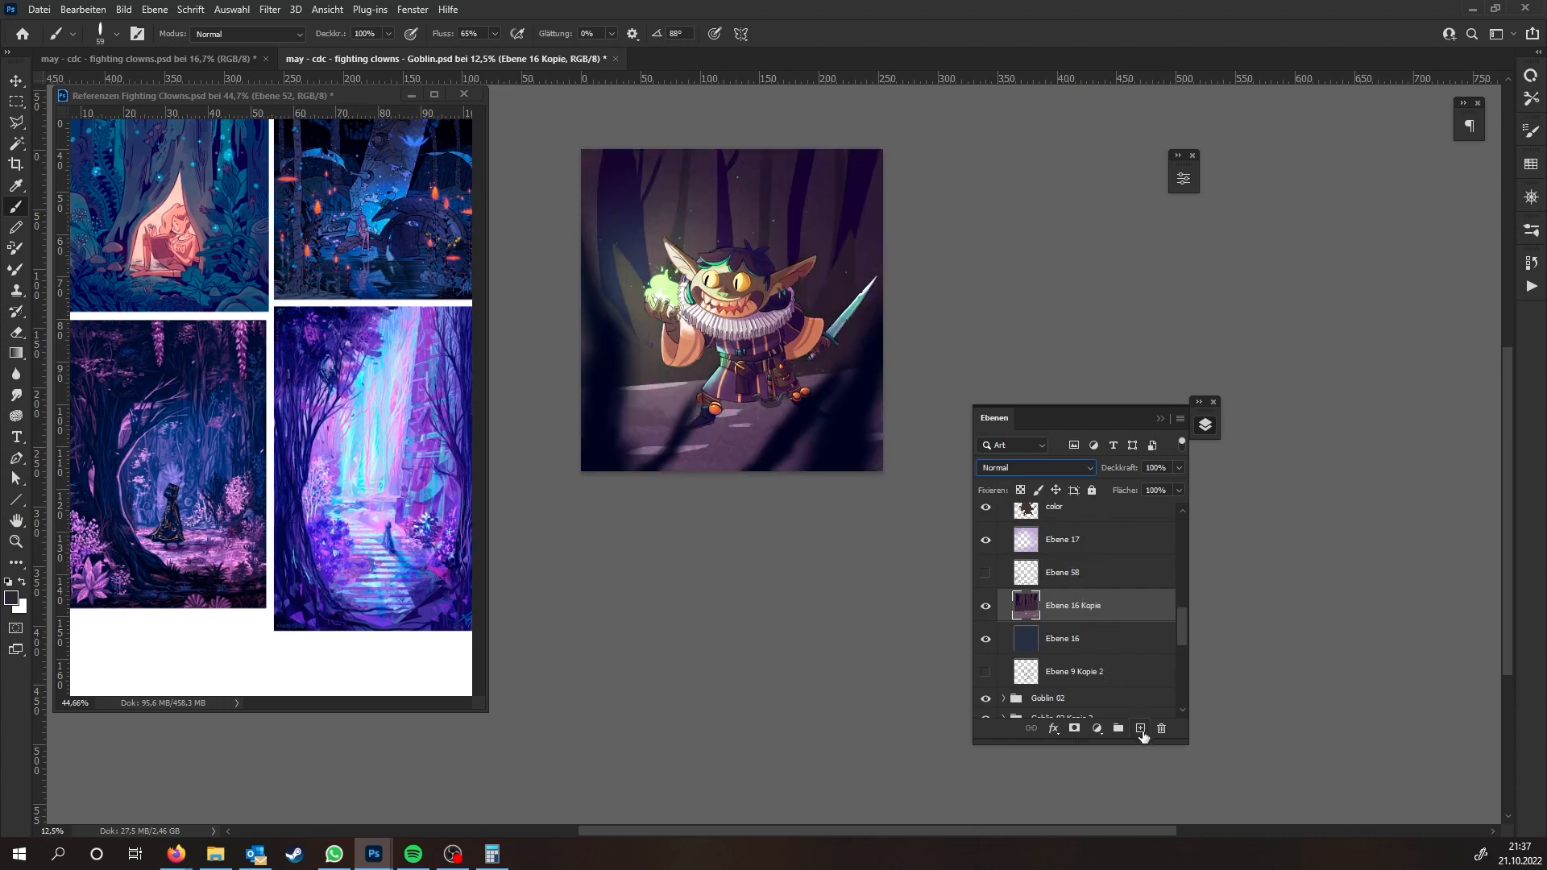
Add a new layer clipped to Ebene 16 Kopie and set its blend mode to Multiplizieren
left_click(1141, 728)
key("ctrl+0")
left_click(1074, 616, "alt")
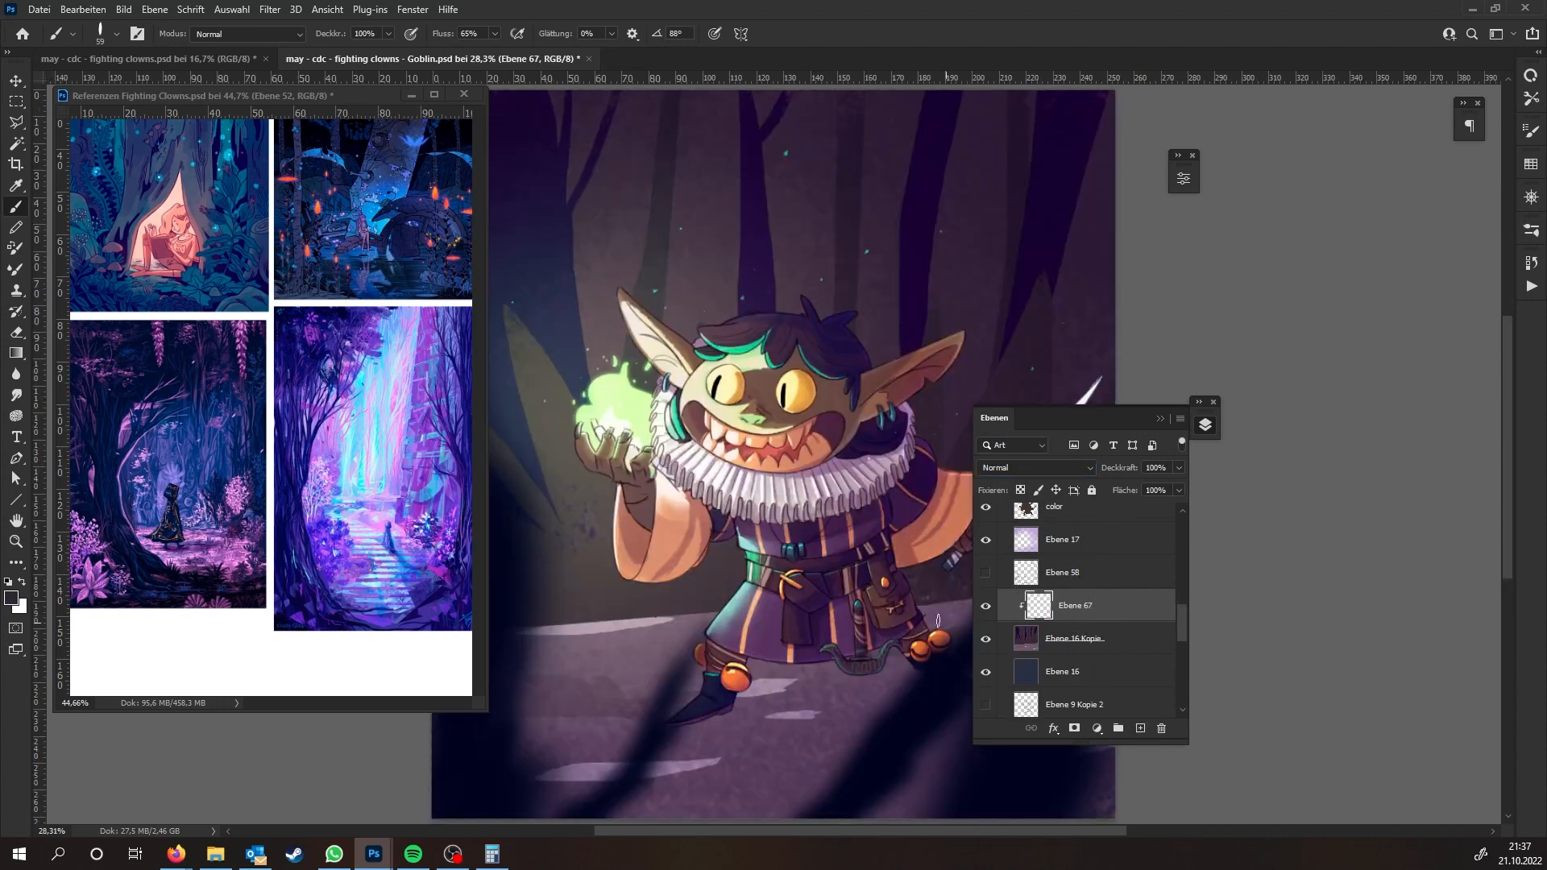
scroll(879, 607, "up", 2)
scroll(879, 607, "down", 2)
left_click(1036, 468)
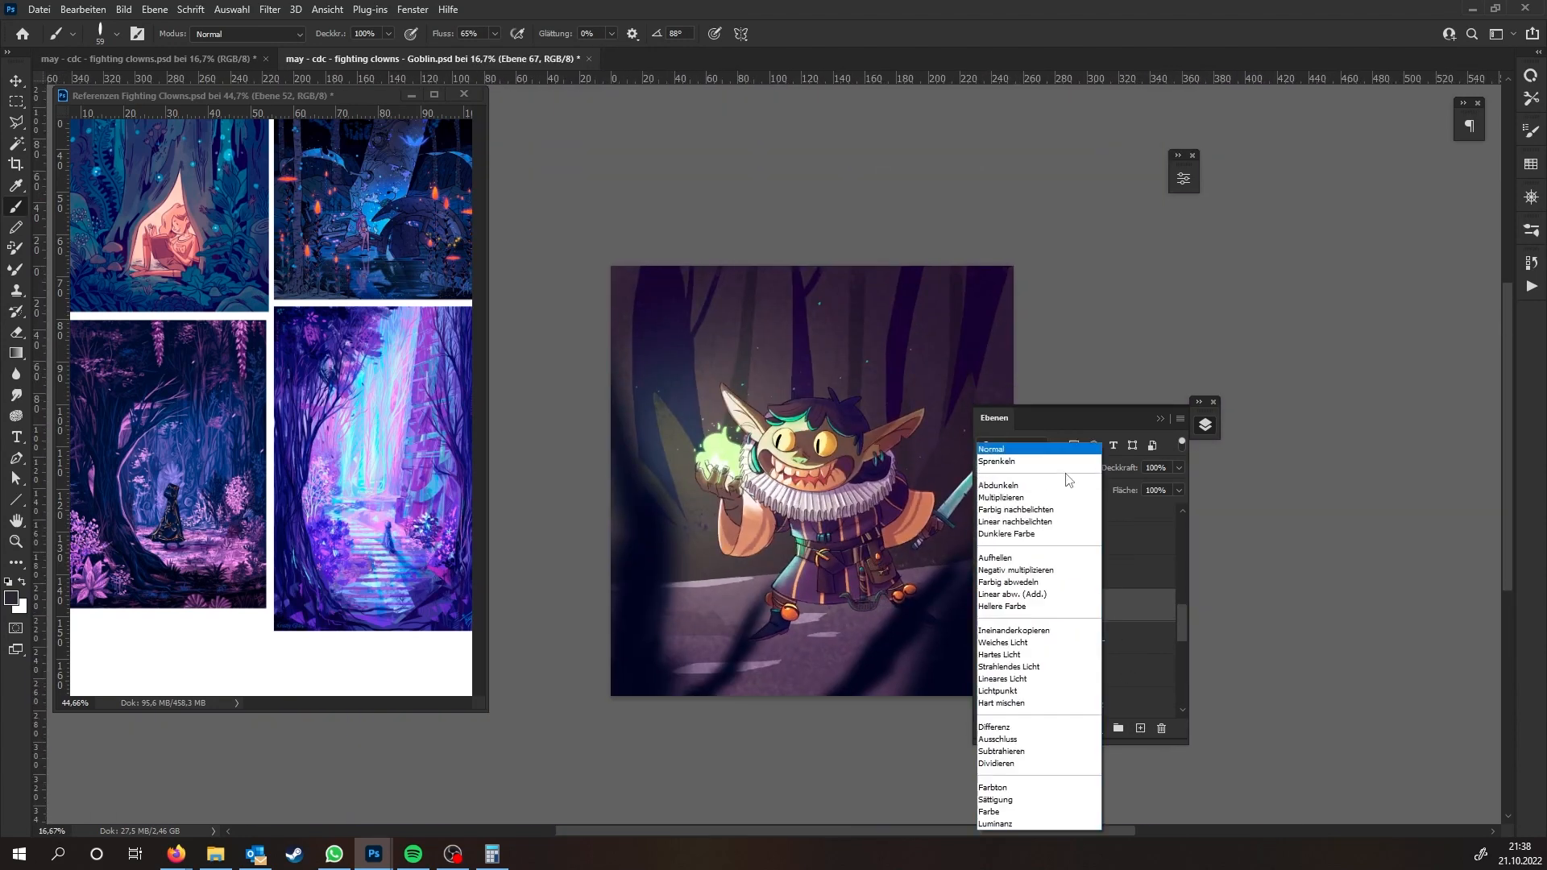
left_click(1040, 506)
Choose the Rund Pastell brush and pick the light purple #AC99DC as the painting colour
left_click(1534, 233)
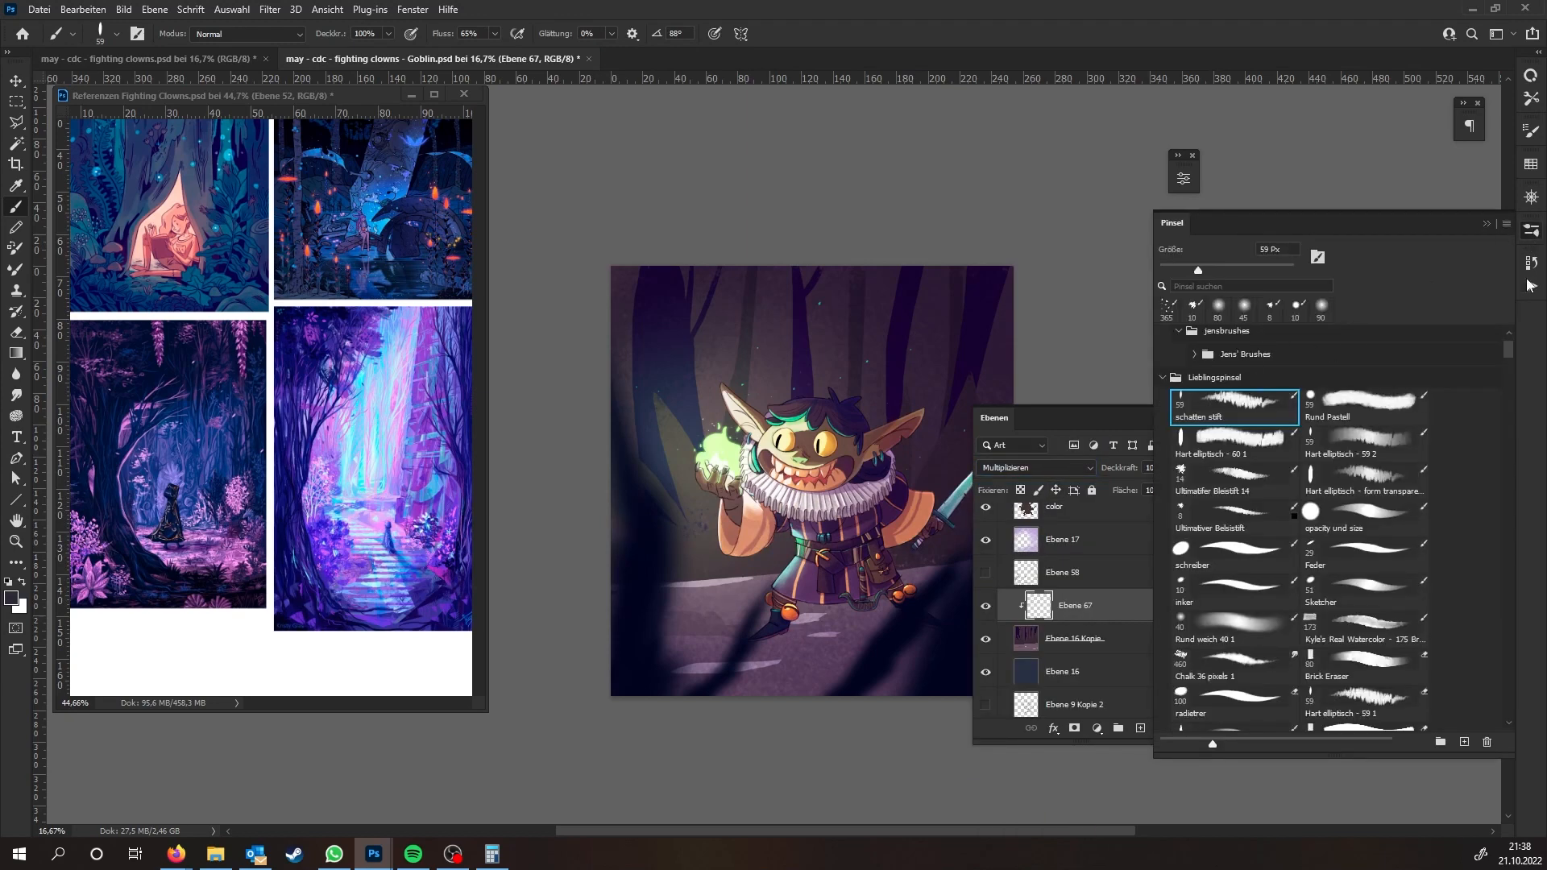
left_click(1360, 405)
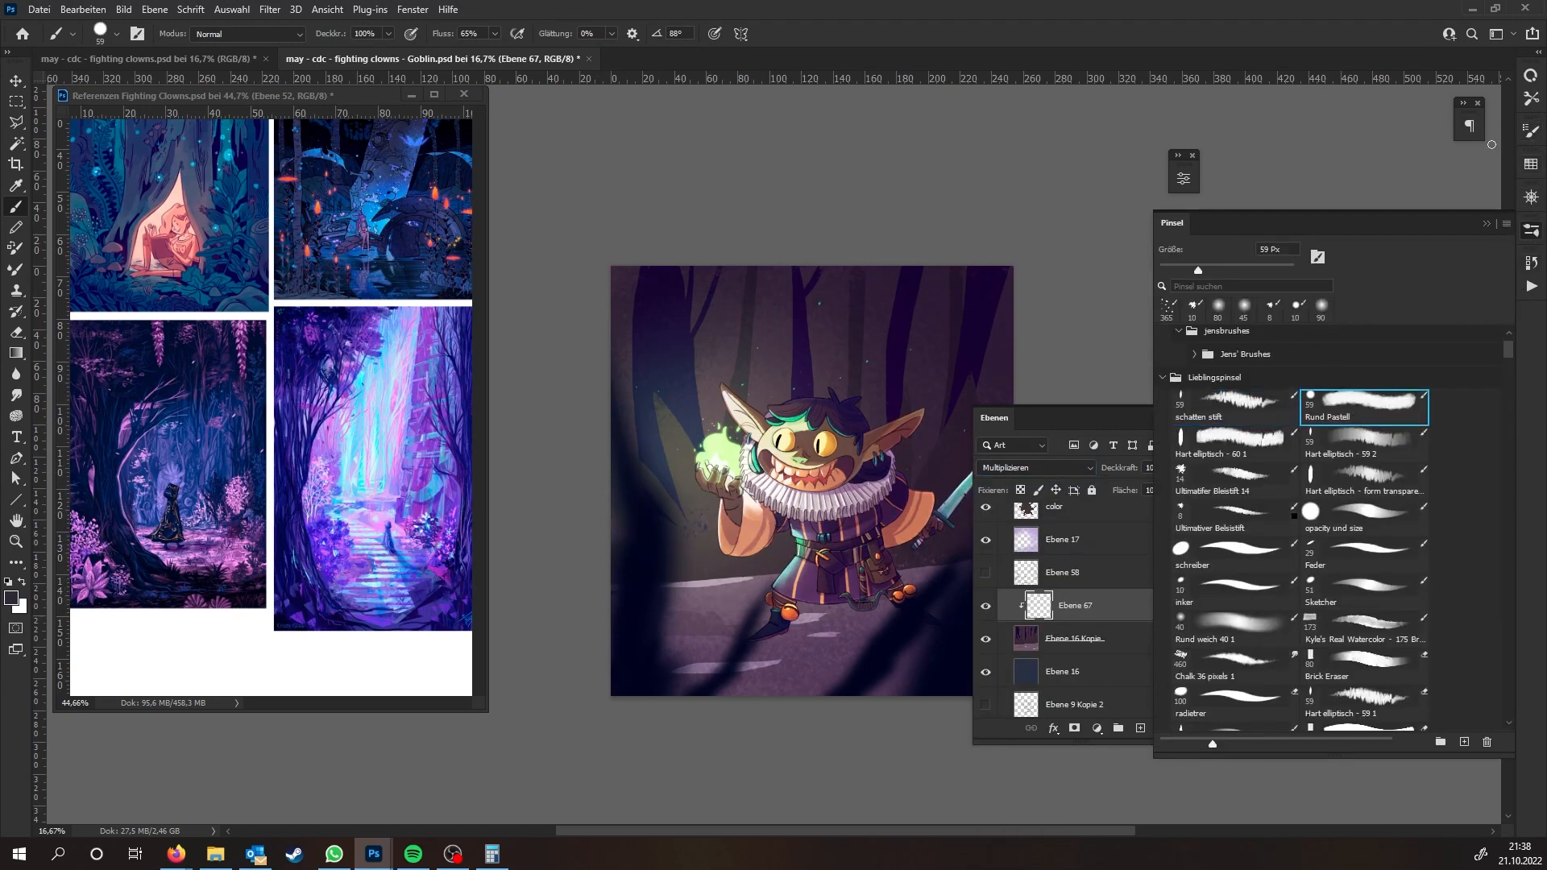
left_click(1487, 223)
left_click(1531, 75)
left_click(1306, 396)
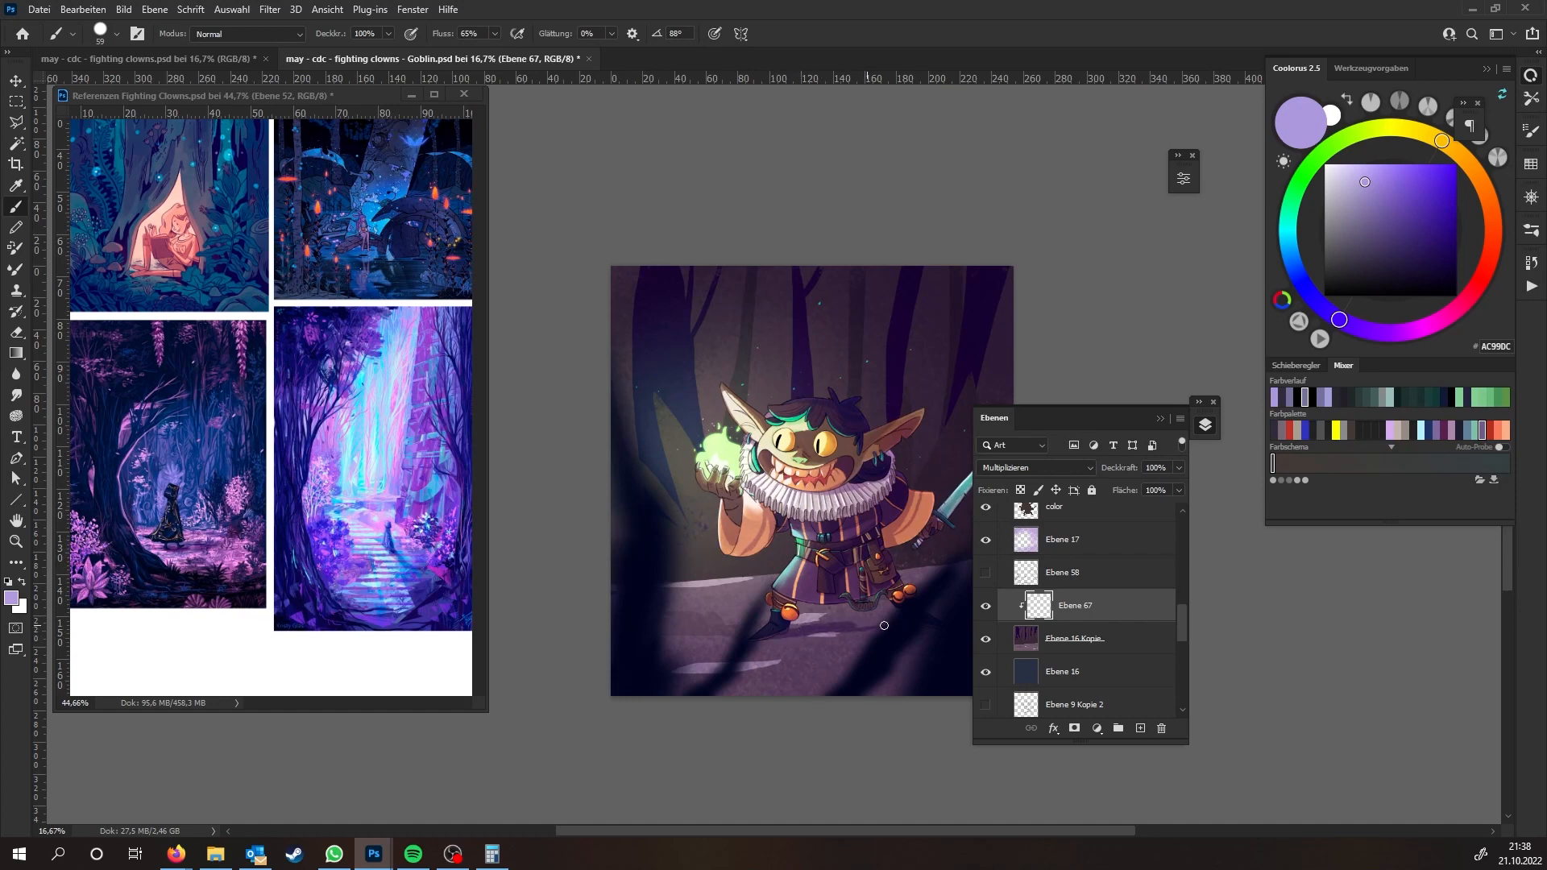
Examine the goblin and the shading of the forest ground at several zoom levels
left_click_drag(902, 633, 819, 578)
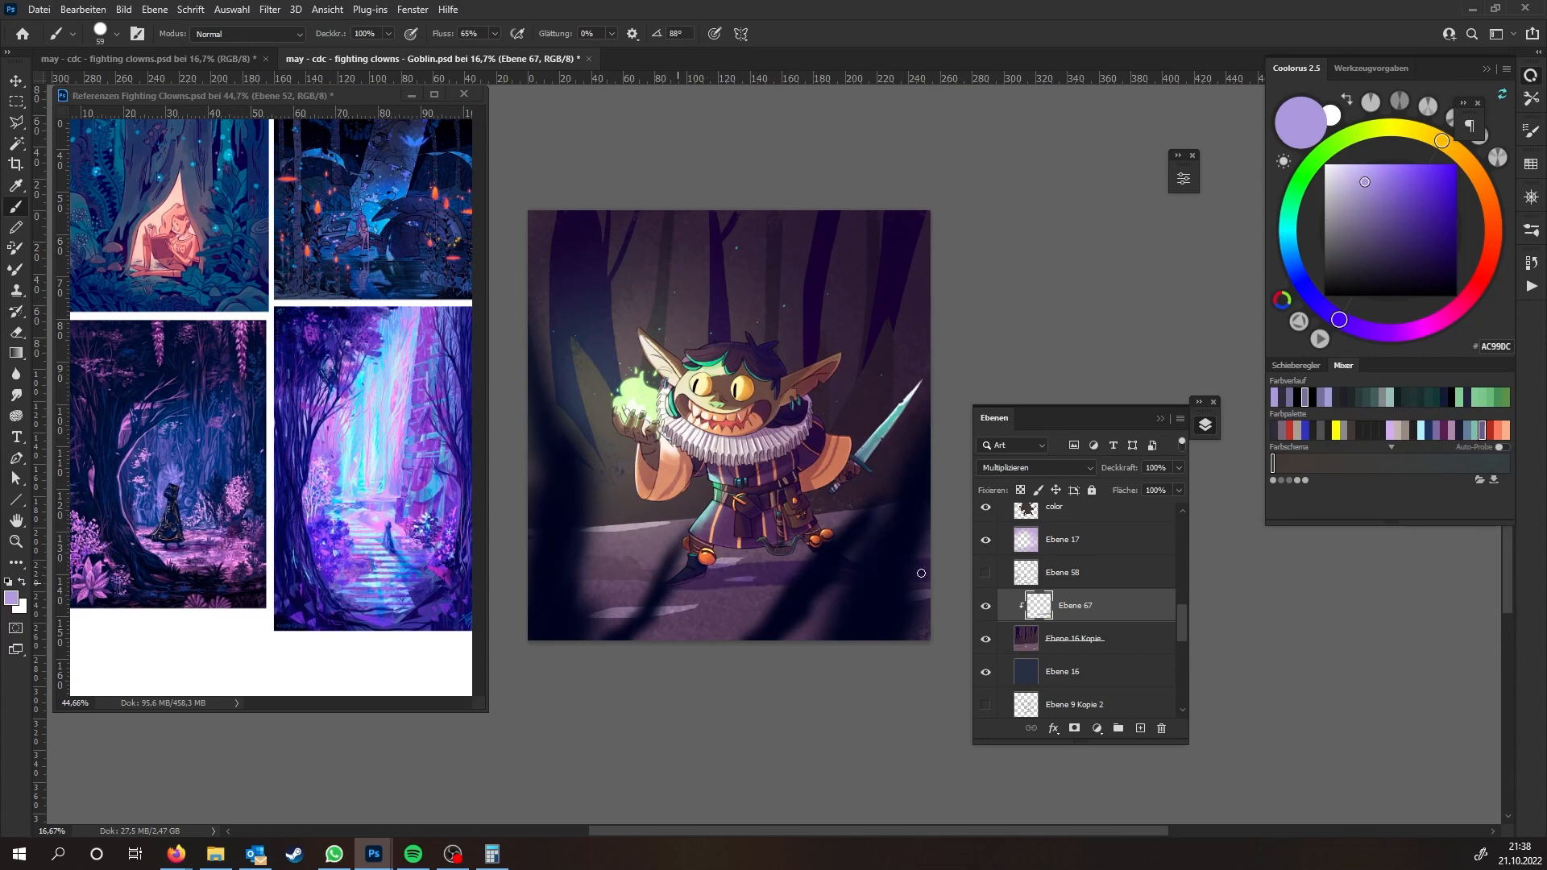
left_click(882, 620, "ctrl+alt")
left_click(883, 620, "ctrl+alt")
left_click(882, 621, "ctrl+alt")
left_click(883, 621, "ctrl")
left_click(882, 621, "ctrl")
left_click_drag(825, 571, 846, 494)
left_click(846, 507, "ctrl+alt")
left_click(846, 508, "ctrl+alt")
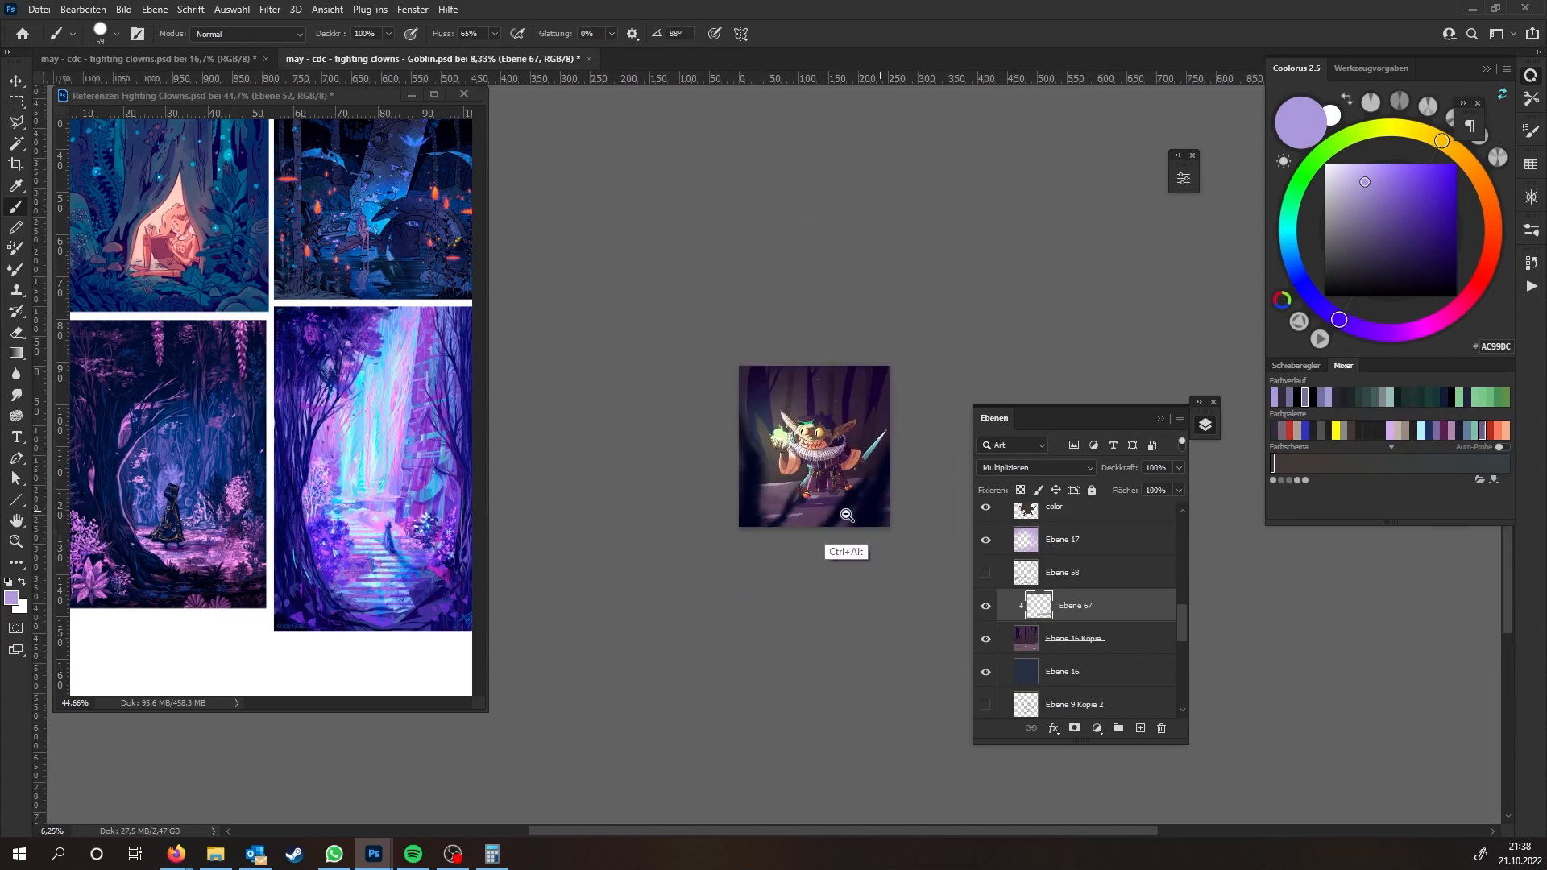
left_click(846, 515, "ctrl")
left_click(846, 515, "ctrl")
left_click(825, 571, "ctrl+alt")
left_click(825, 570, "ctrl")
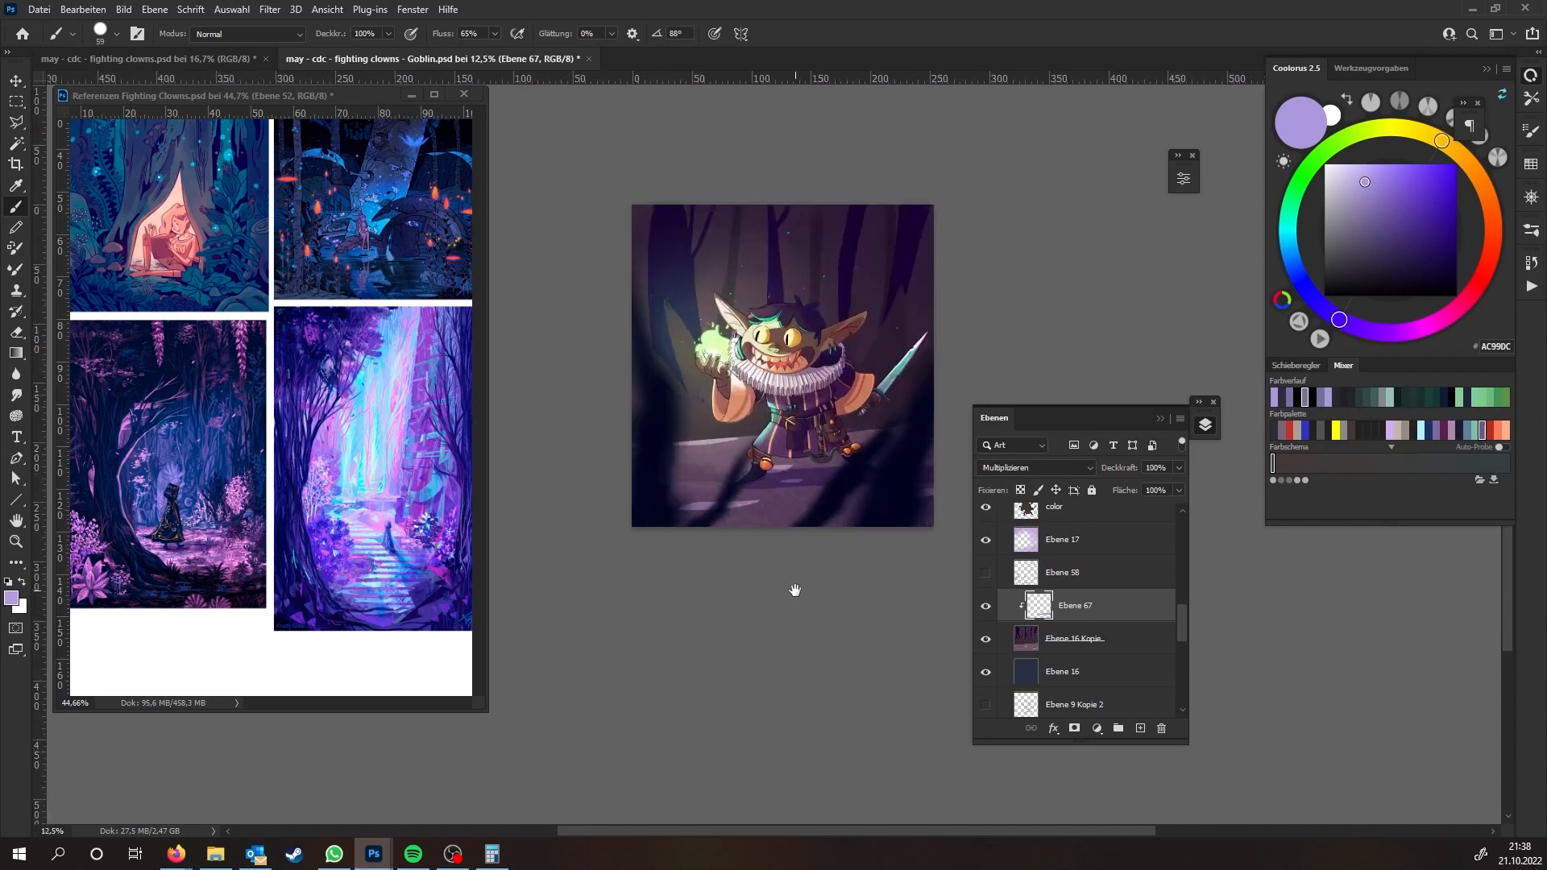
left_click_drag(851, 599, 829, 549)
left_click_drag(830, 549, 851, 569)
left_click(846, 573, "ctrl")
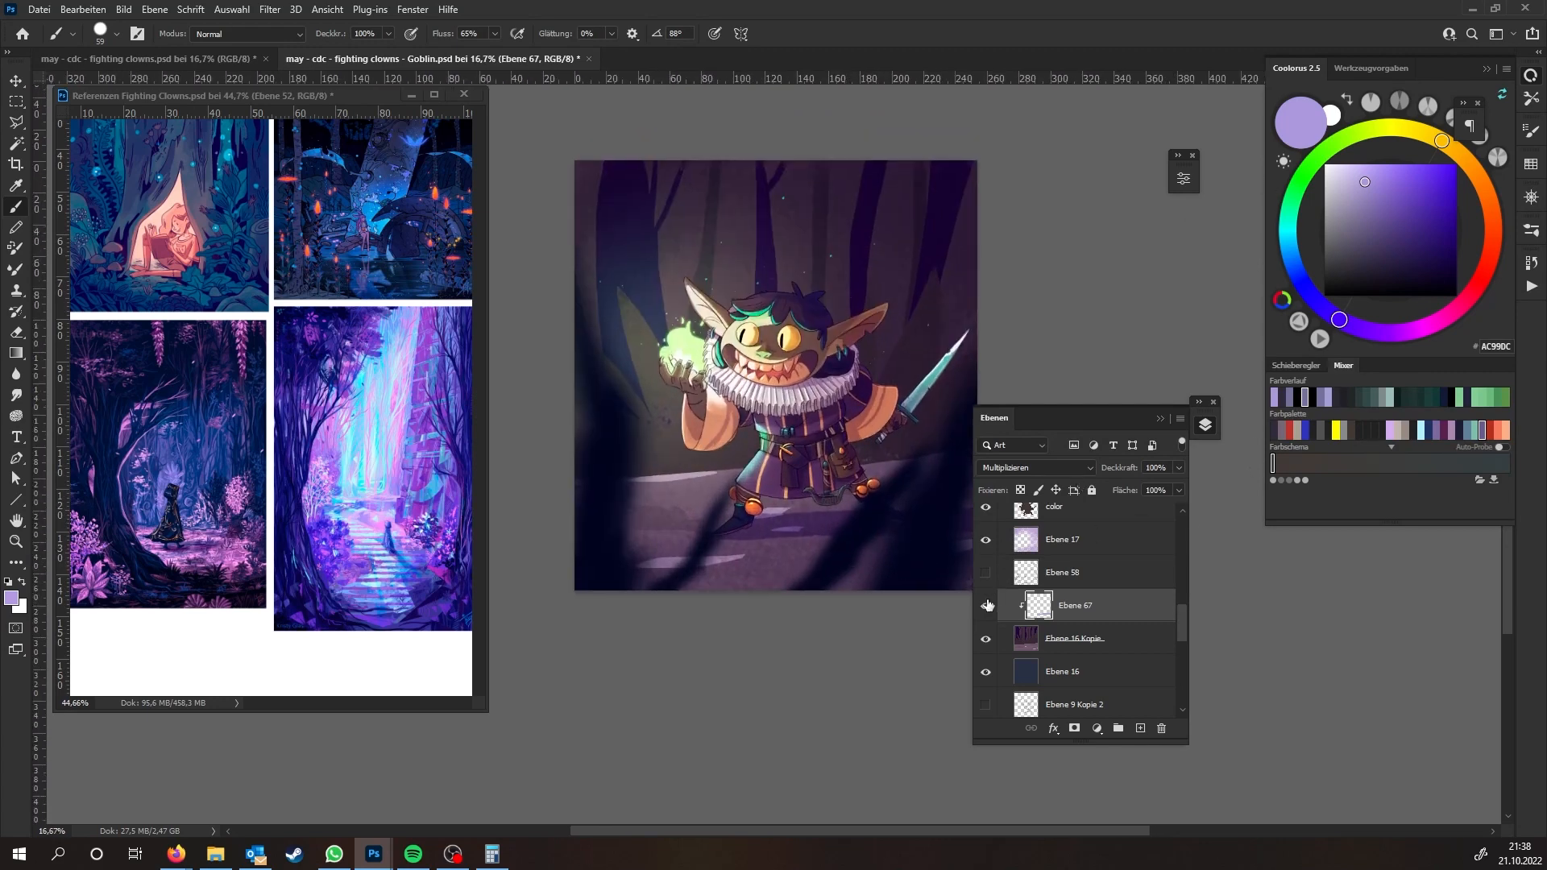
left_click_drag(835, 474, 831, 490)
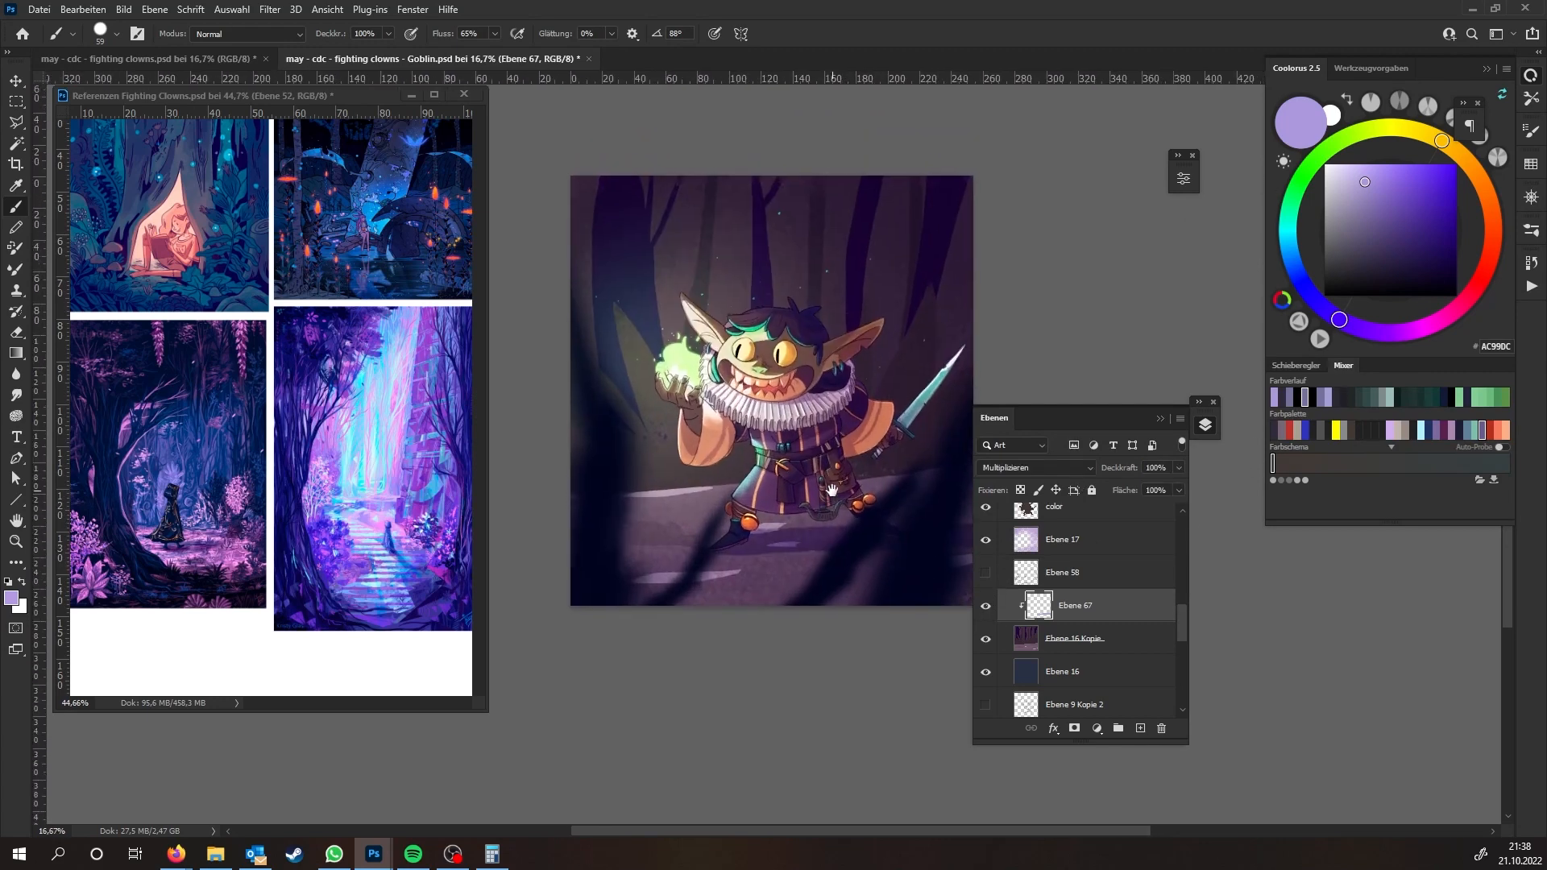
Check the Ebene 16 Kopie background by hiding and showing it, and duplicate it as a clipped layer beneath Ebene 67
left_click(1079, 642)
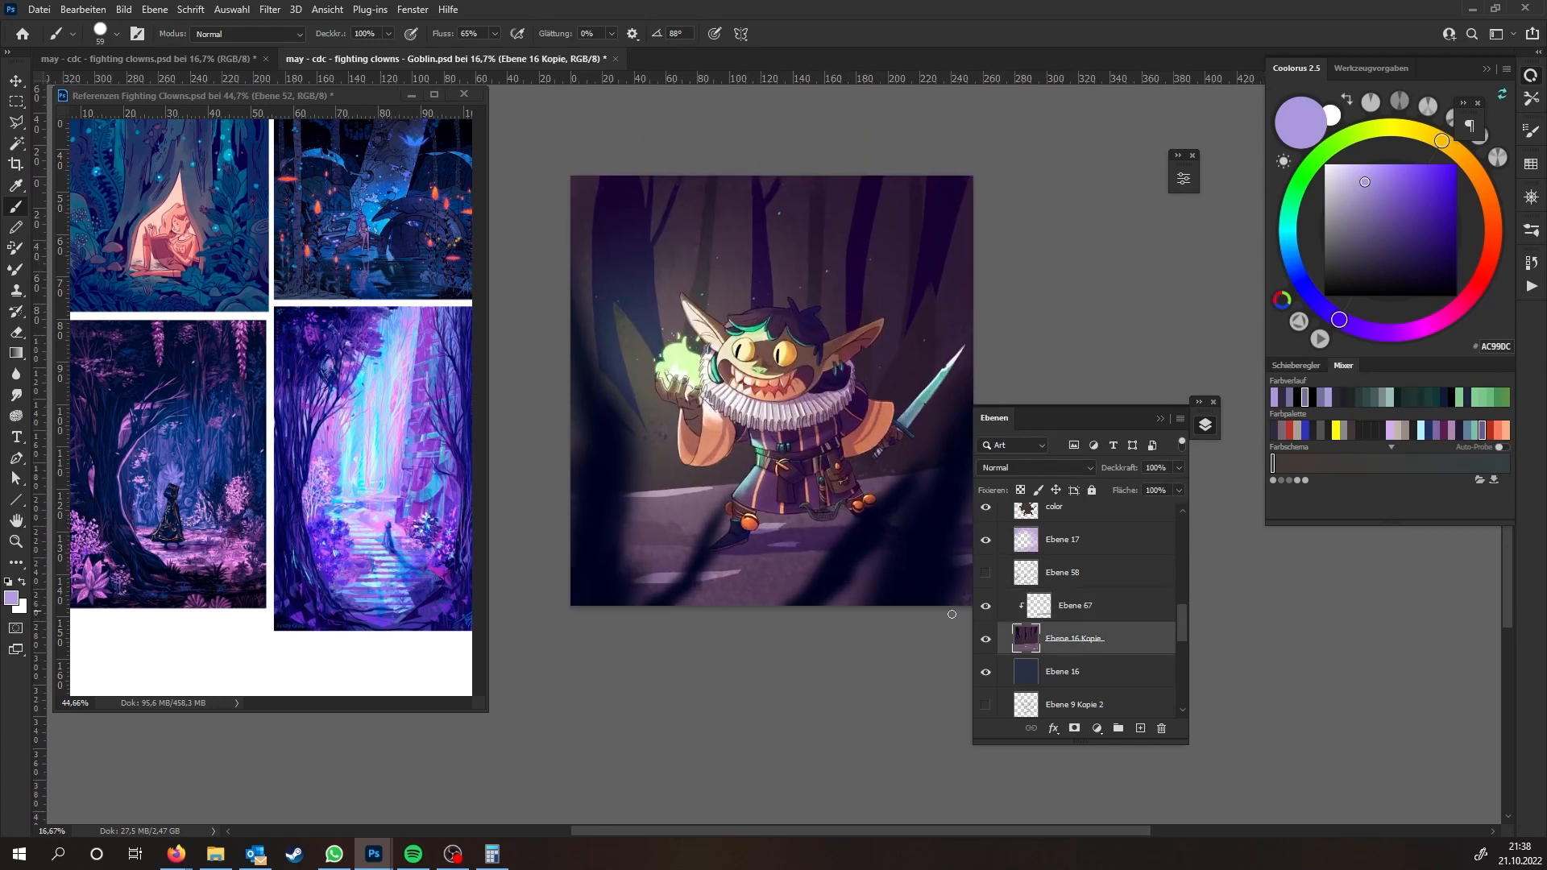
left_click(986, 640)
left_click(988, 641)
key("ctrl+j")
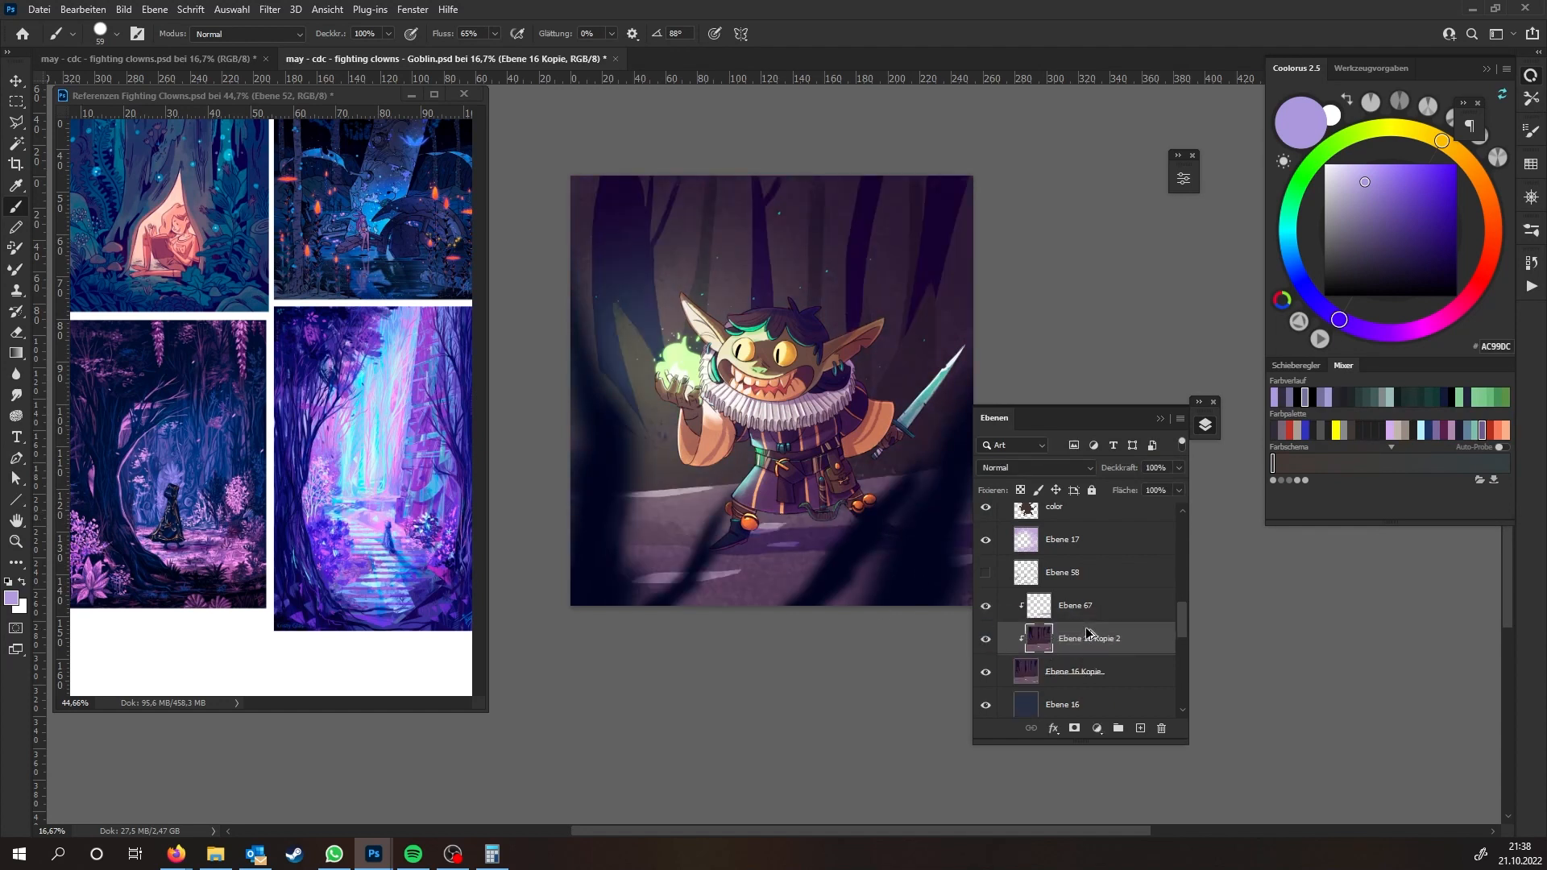
key("ctrl+alt+g")
Recolour the duplicated background with Hue/Saturation, using a hue of +39 and a saturation of -56
key("ctrl+u")
left_click_drag(1206, 226, 1155, 277)
type("-135")
key("Tab")
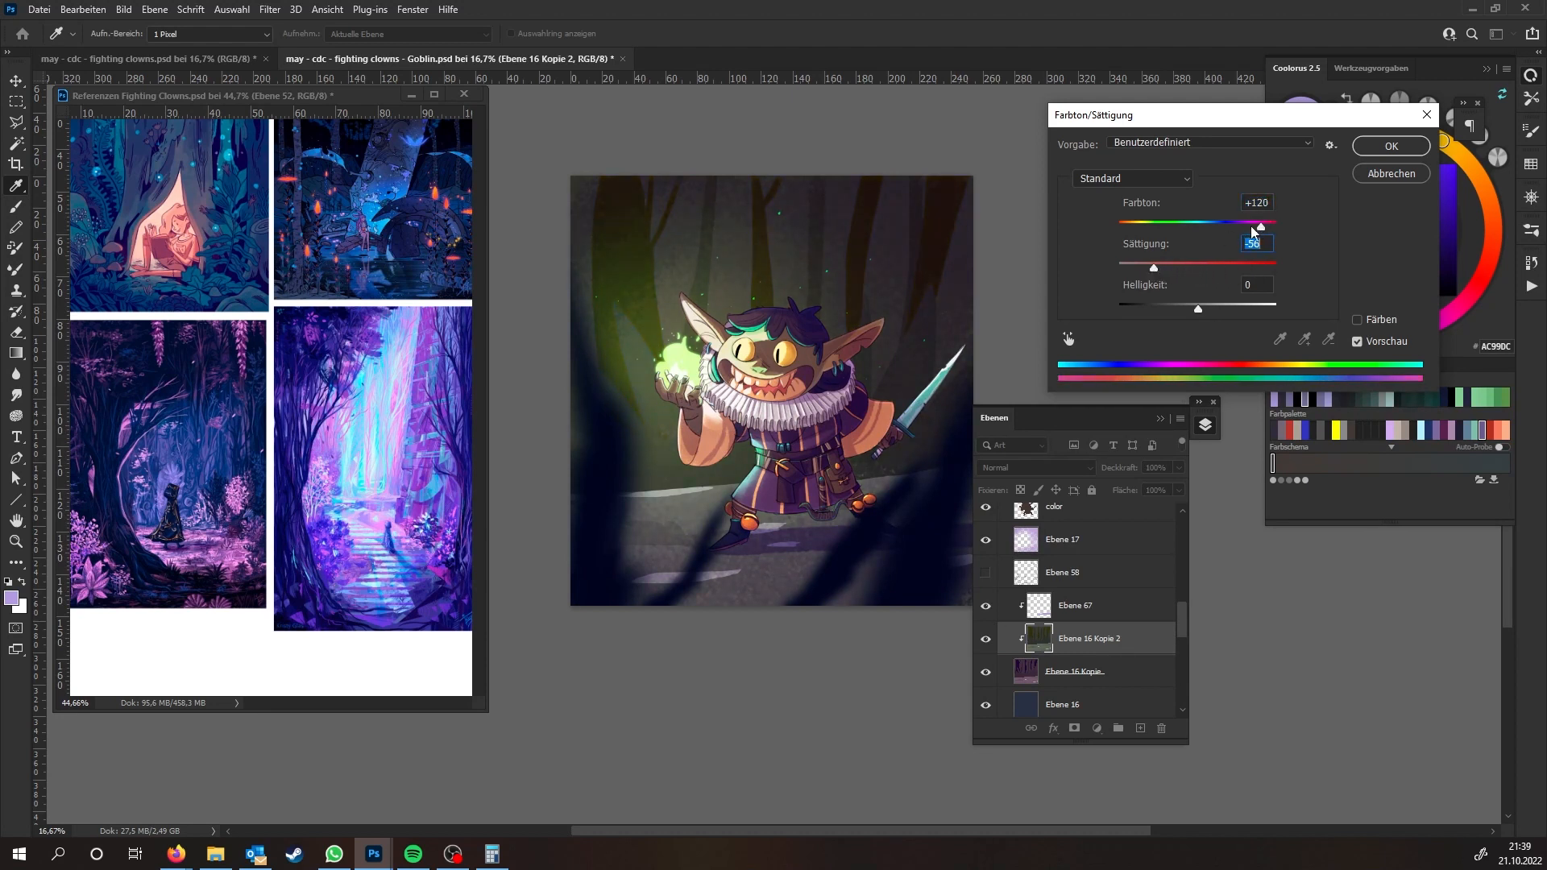
left_click_drag(1145, 244, 1234, 255)
left_click(1357, 342)
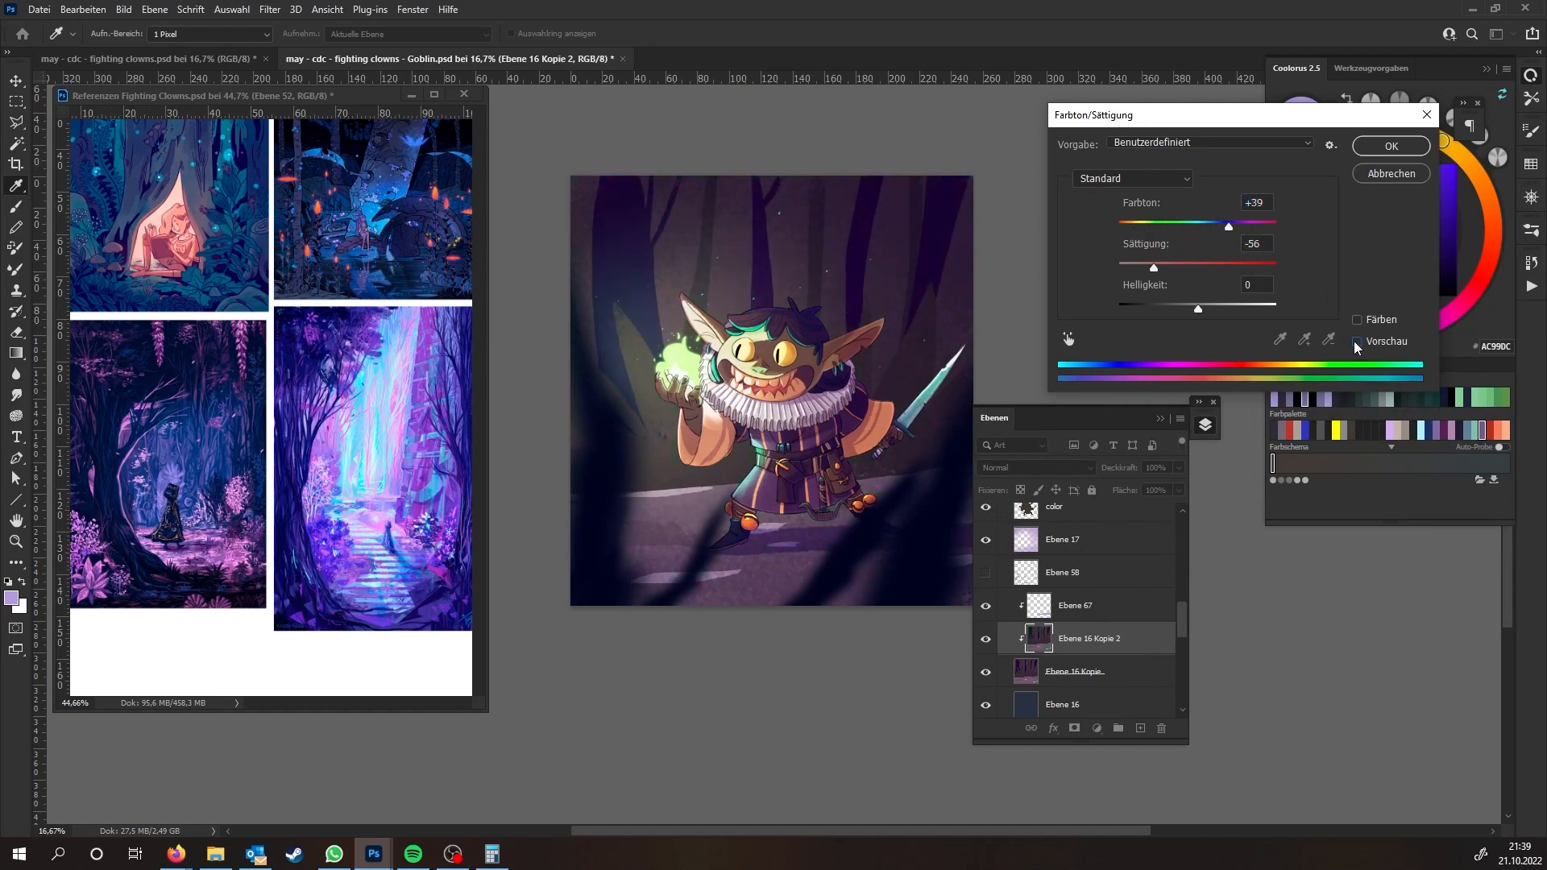
left_click(1357, 341)
left_click(1391, 146)
key("b")
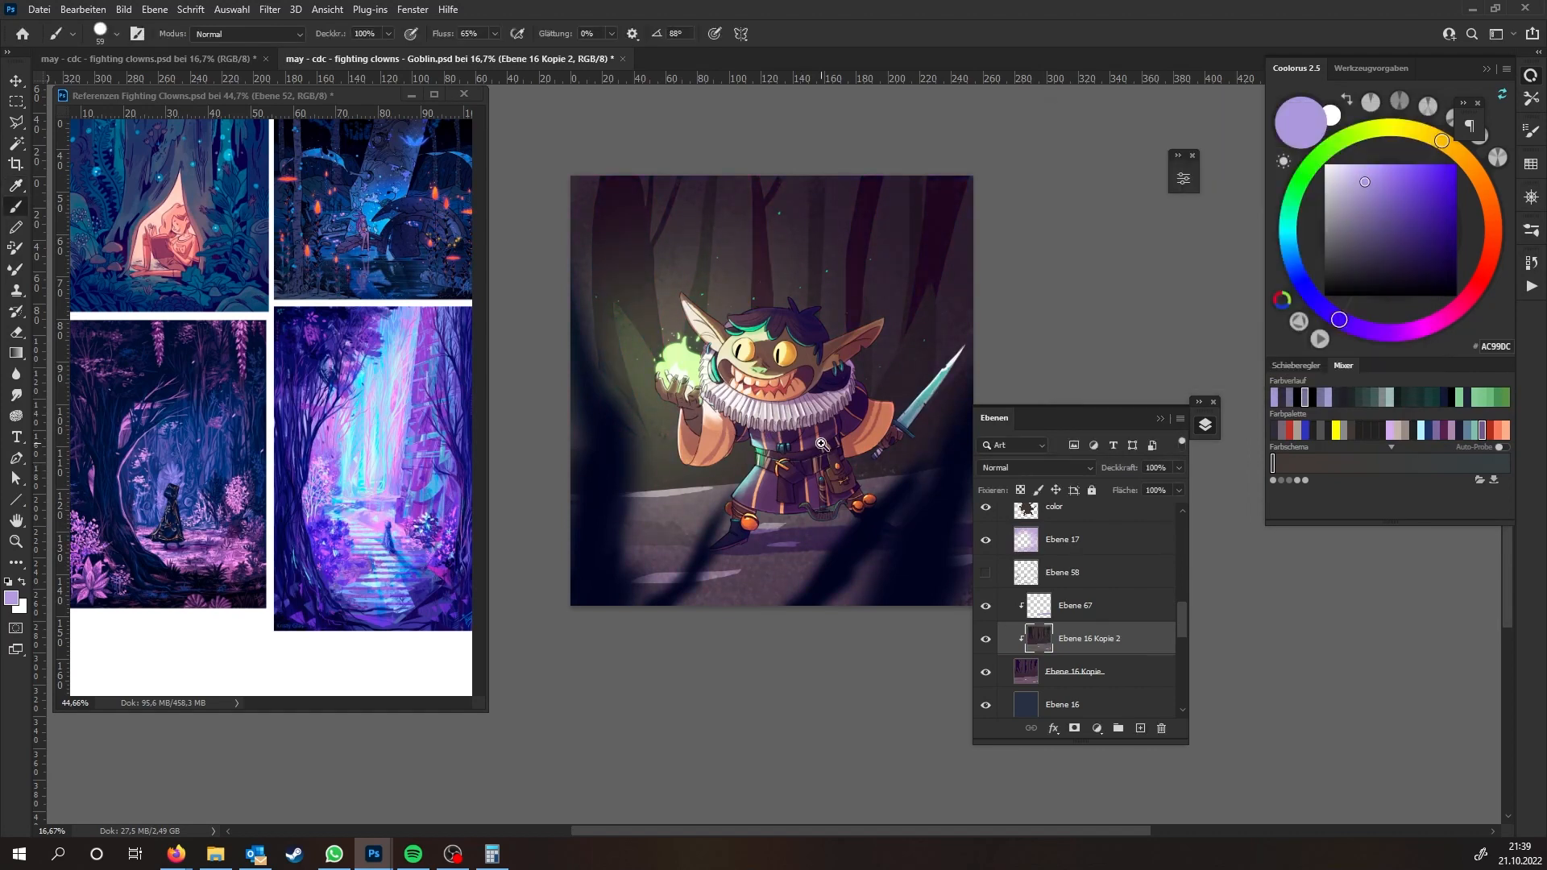
Examine how the recoloured background works with the goblin at several zoom levels
scroll(823, 444, "down", 4)
scroll(823, 435, "up", 4)
left_click_drag(824, 438, 830, 420)
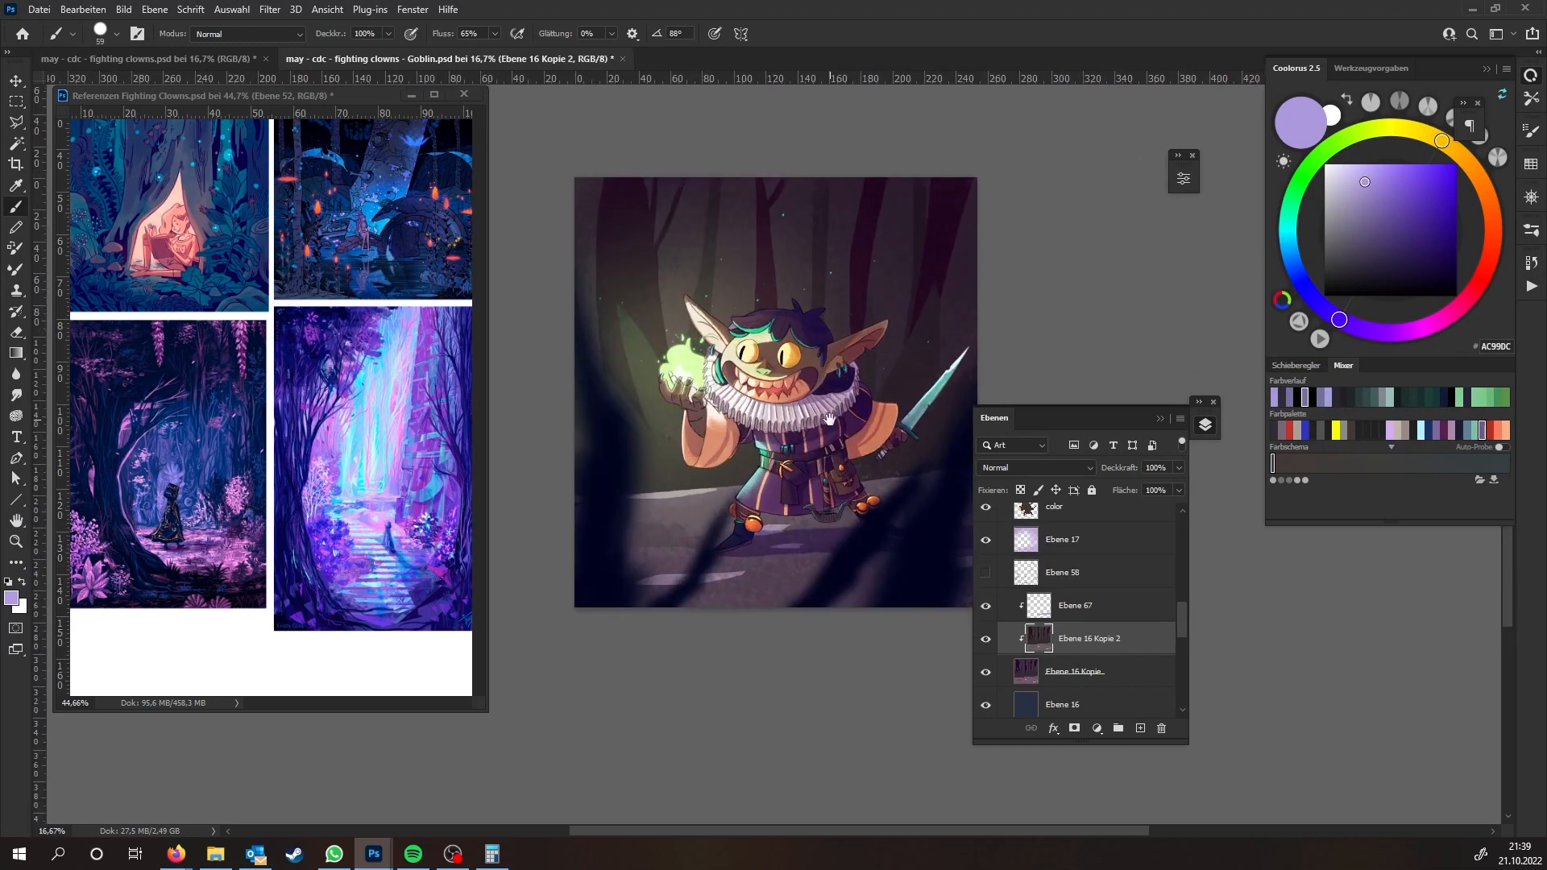
scroll(830, 420, "down", 2)
scroll(831, 420, "up", 1)
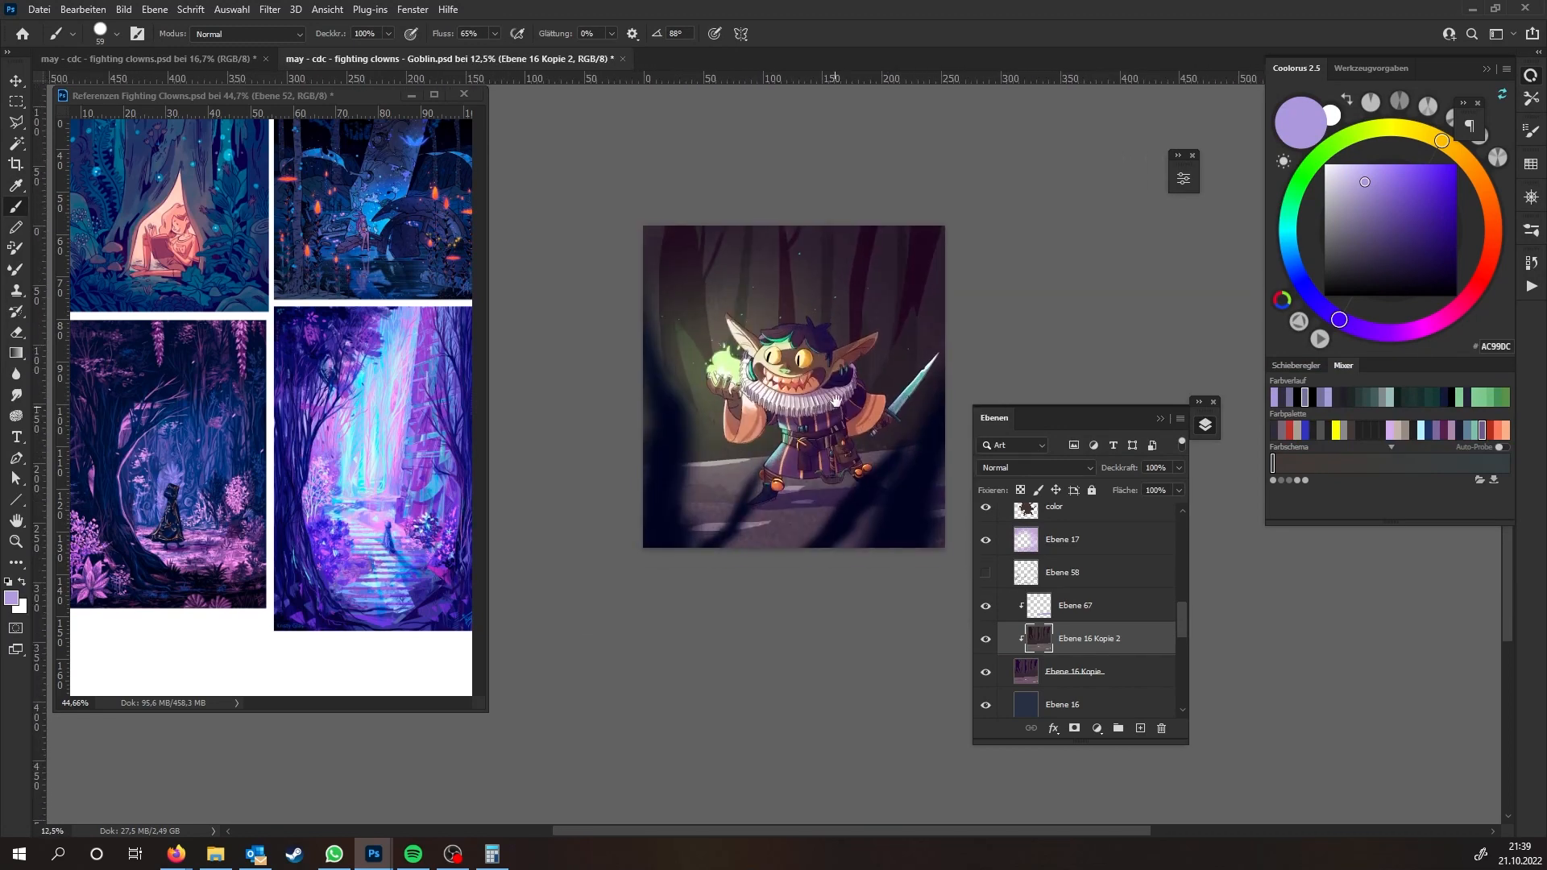
scroll(835, 400, "up", 1)
scroll(842, 407, "down", 1)
scroll(851, 415, "up", 1)
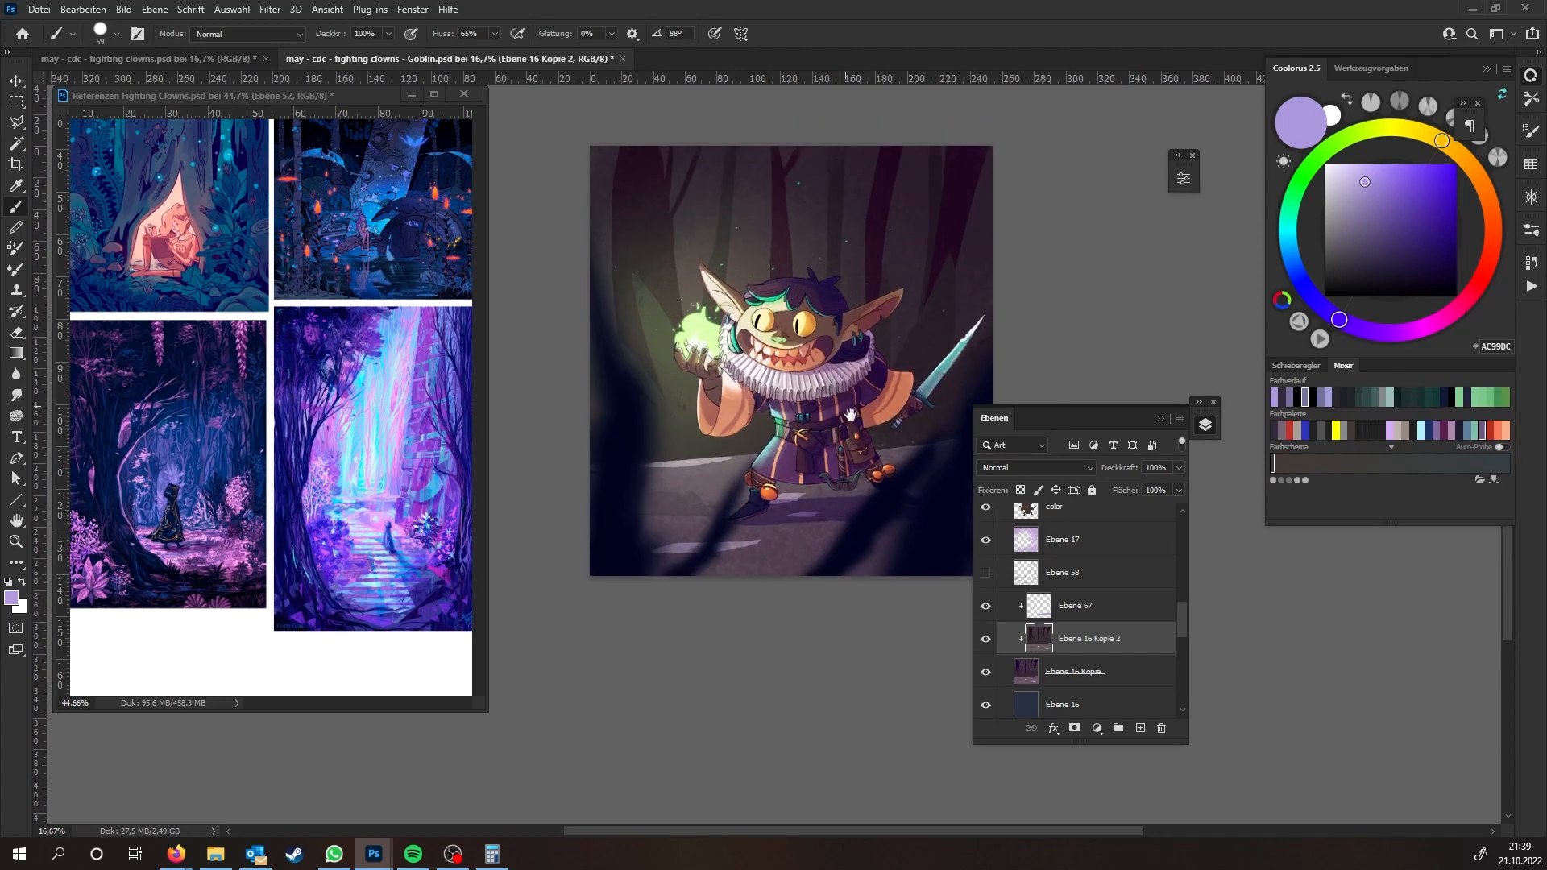
left_click_drag(851, 415, 858, 440)
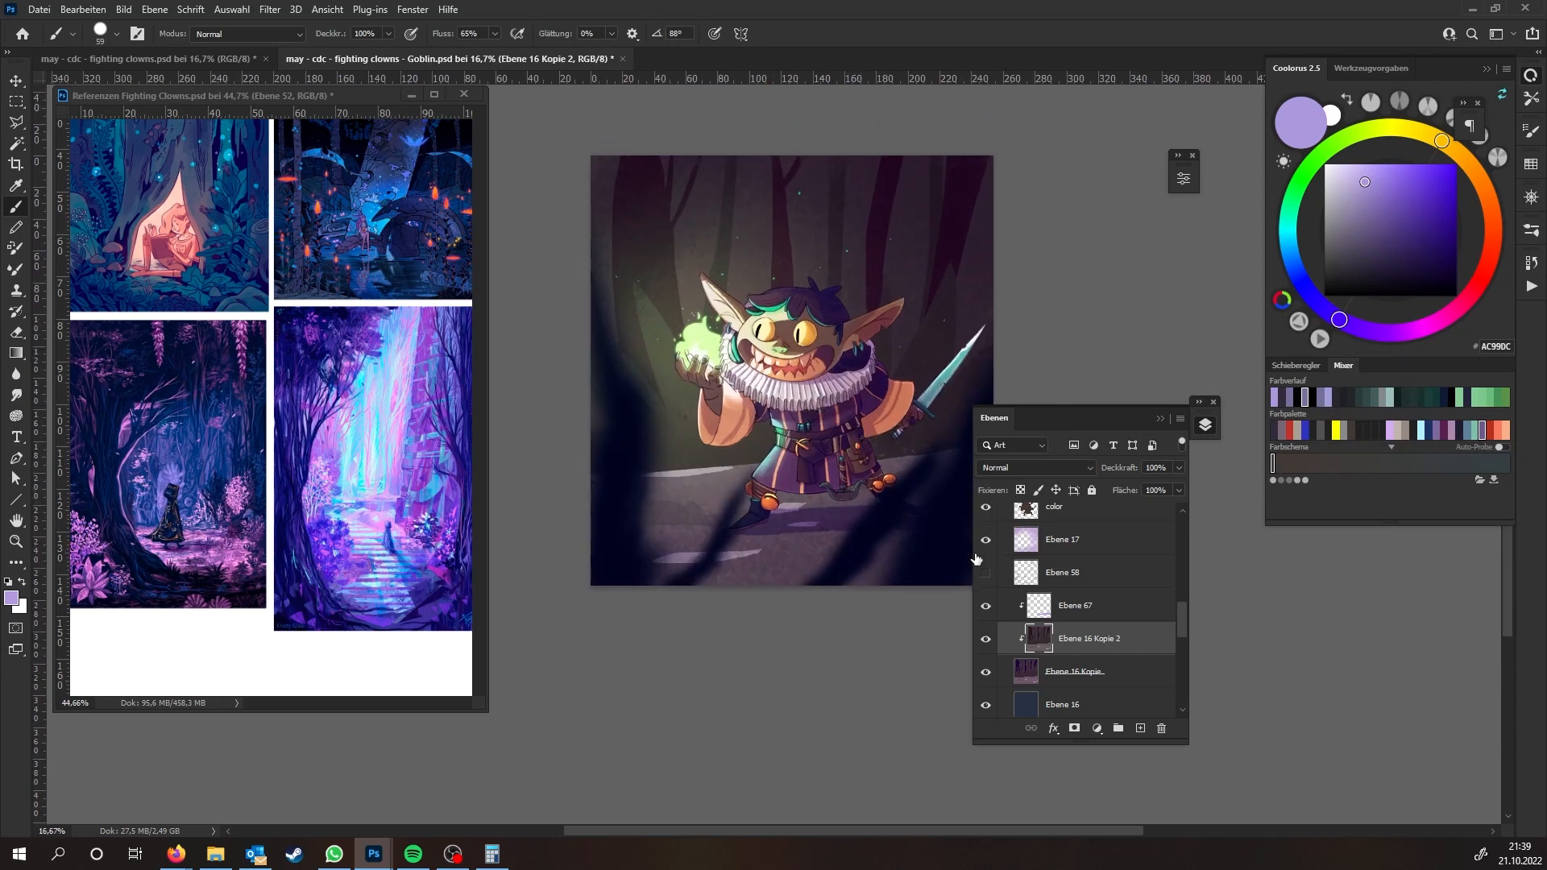
Check Ebene 67 by hiding and showing it, and add a new clipped layer directly above it
left_click(987, 607)
left_click(985, 608)
left_click(1077, 614)
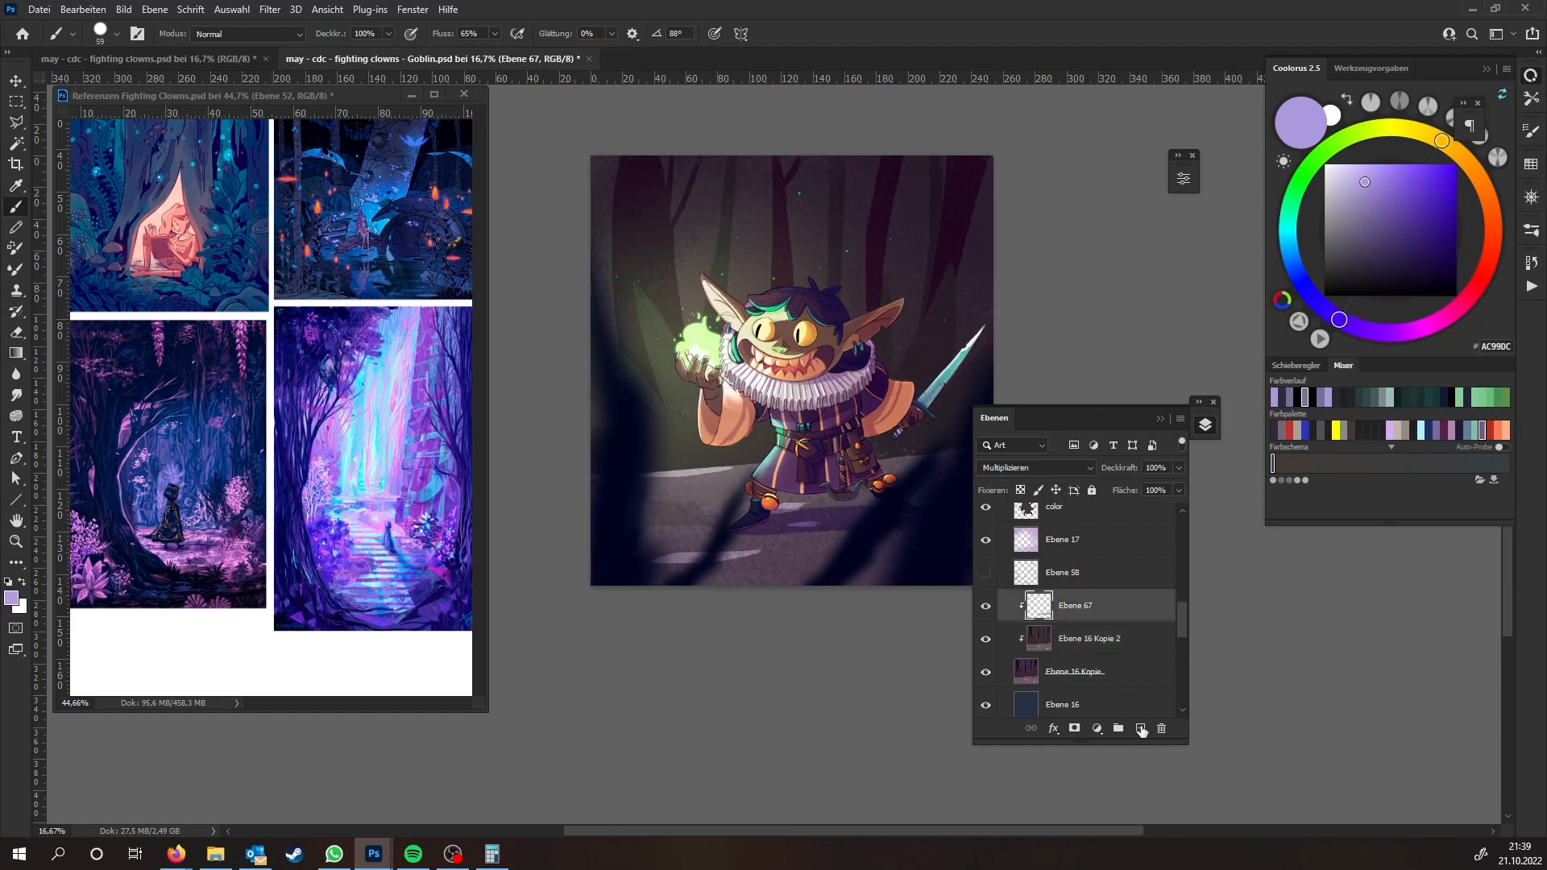
key("ctrl+shift+alt+n")
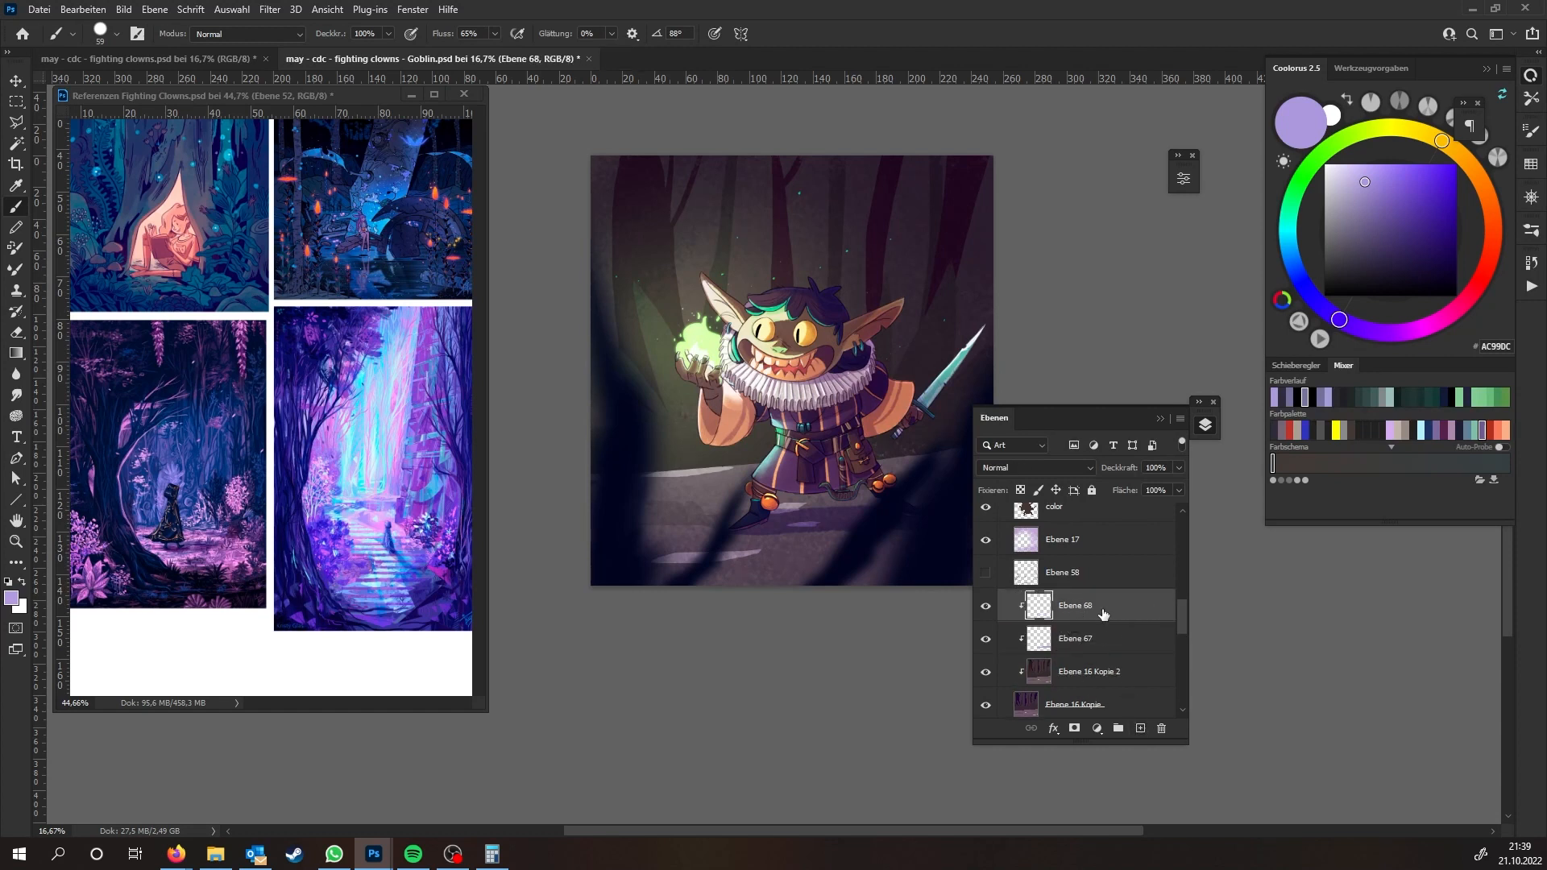
Duplicate the recoloured background layer Ebene 16 Kopie 2 and apply a Gaussian Blur with a 9.6 pixel radius to the copy
left_click(1088, 673)
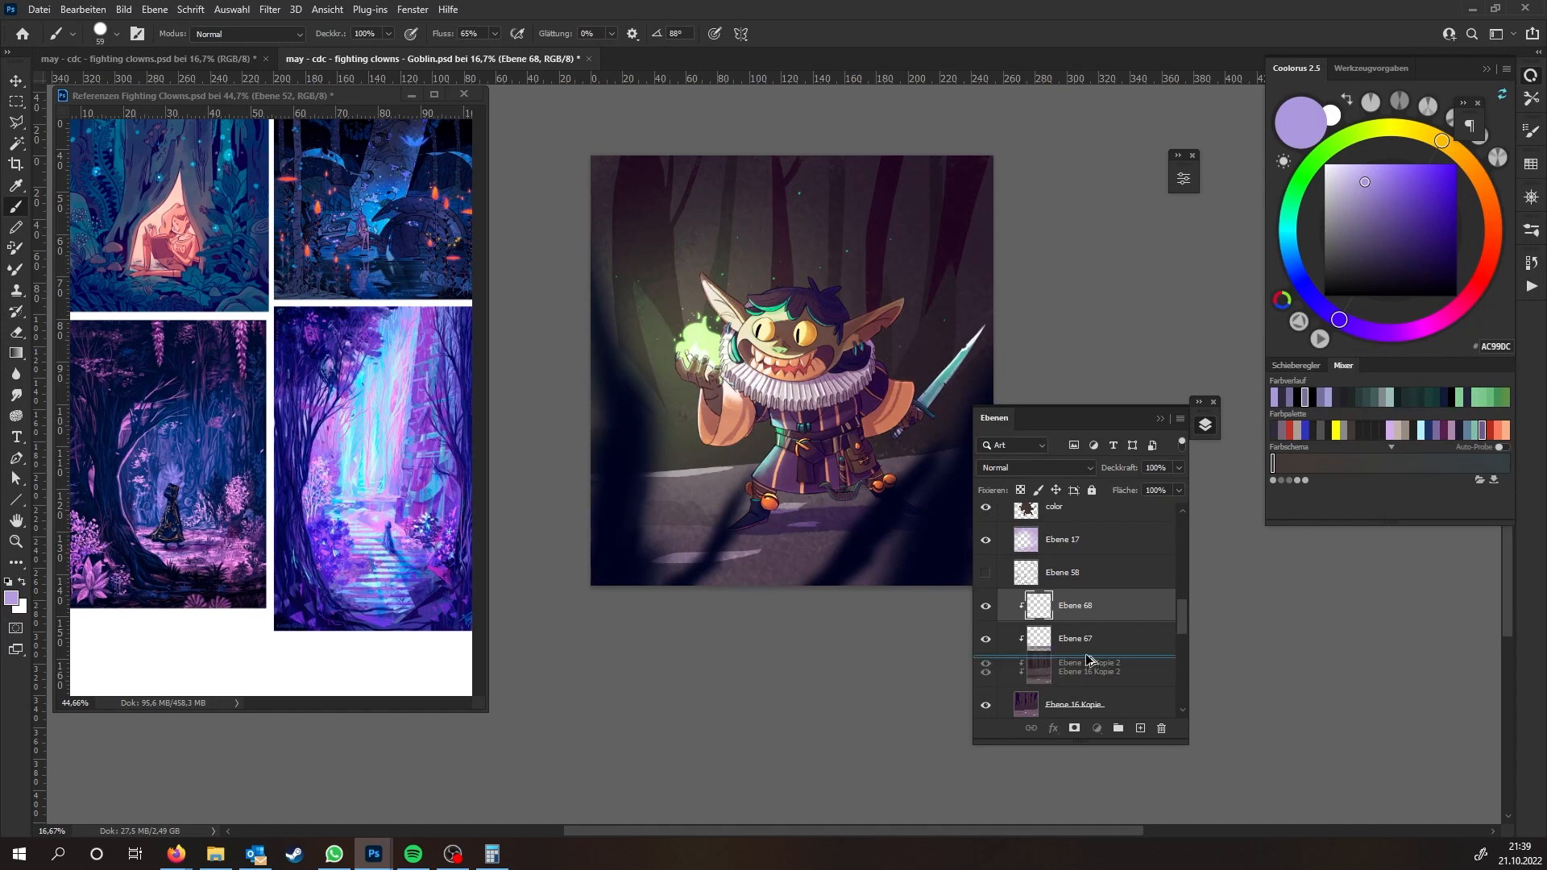
key("ctrl+j")
left_click(270, 9)
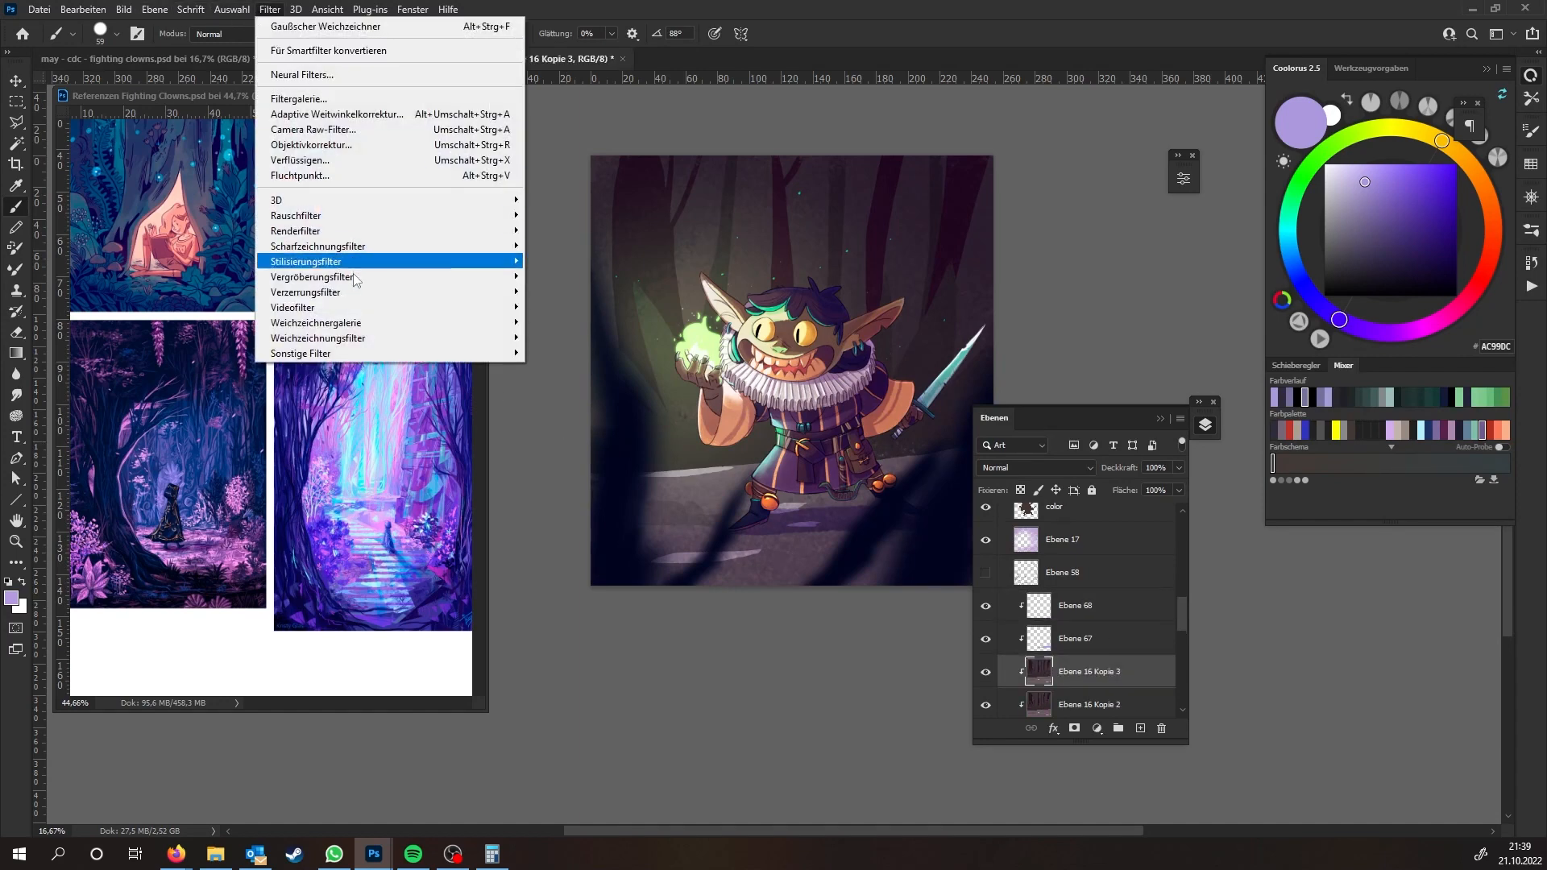
mouse_move(483, 338)
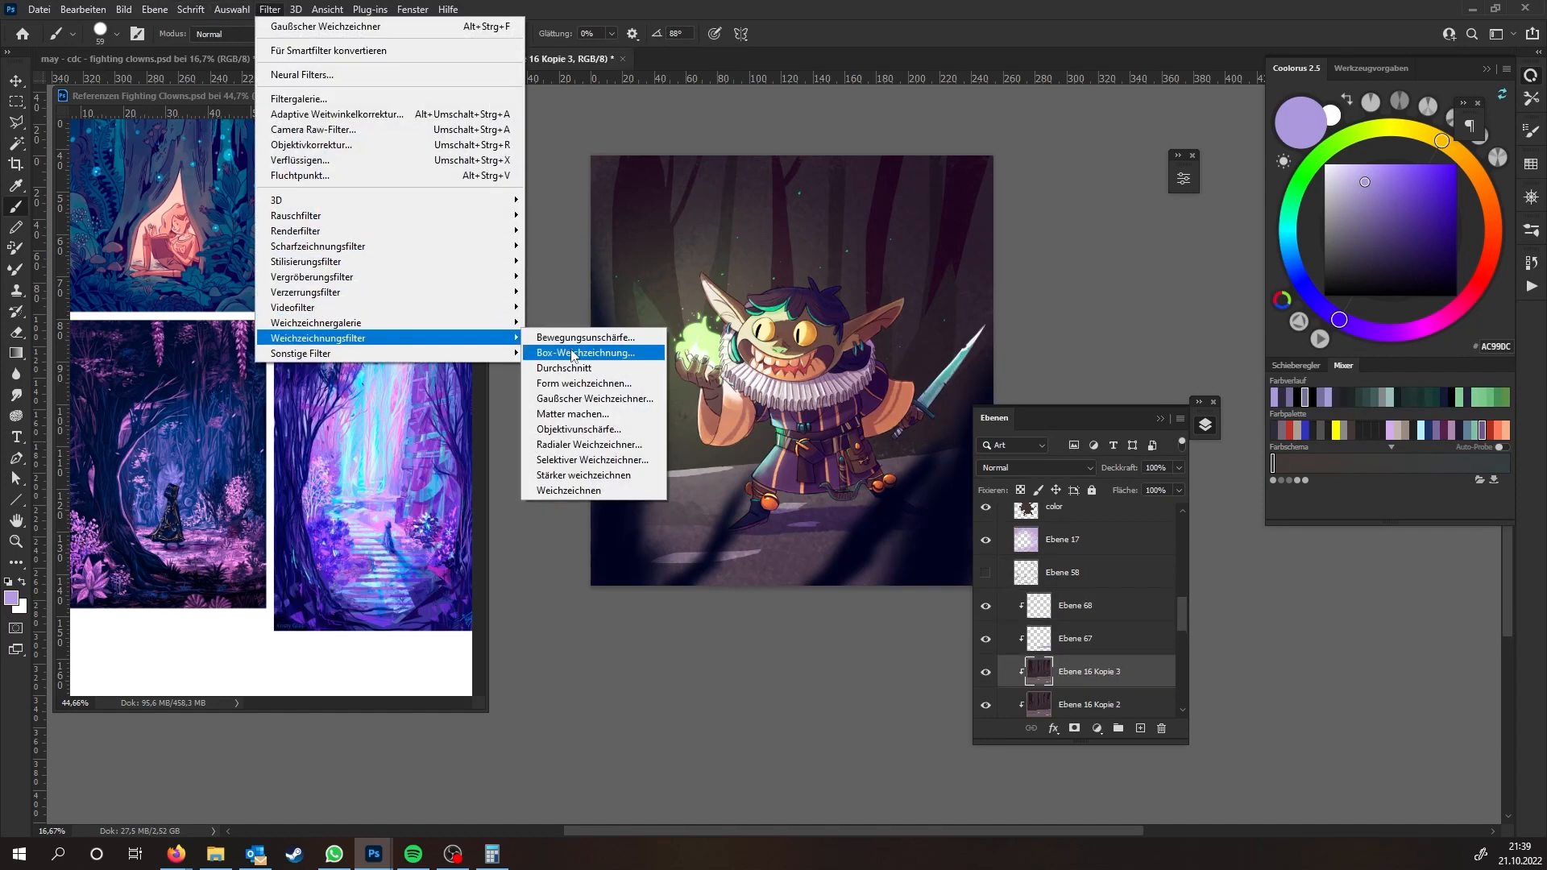
left_click(595, 398)
mouse_move(342, 478)
left_mouse_down()
mouse_move(309, 473)
mouse_move(323, 472)
left_mouse_up()
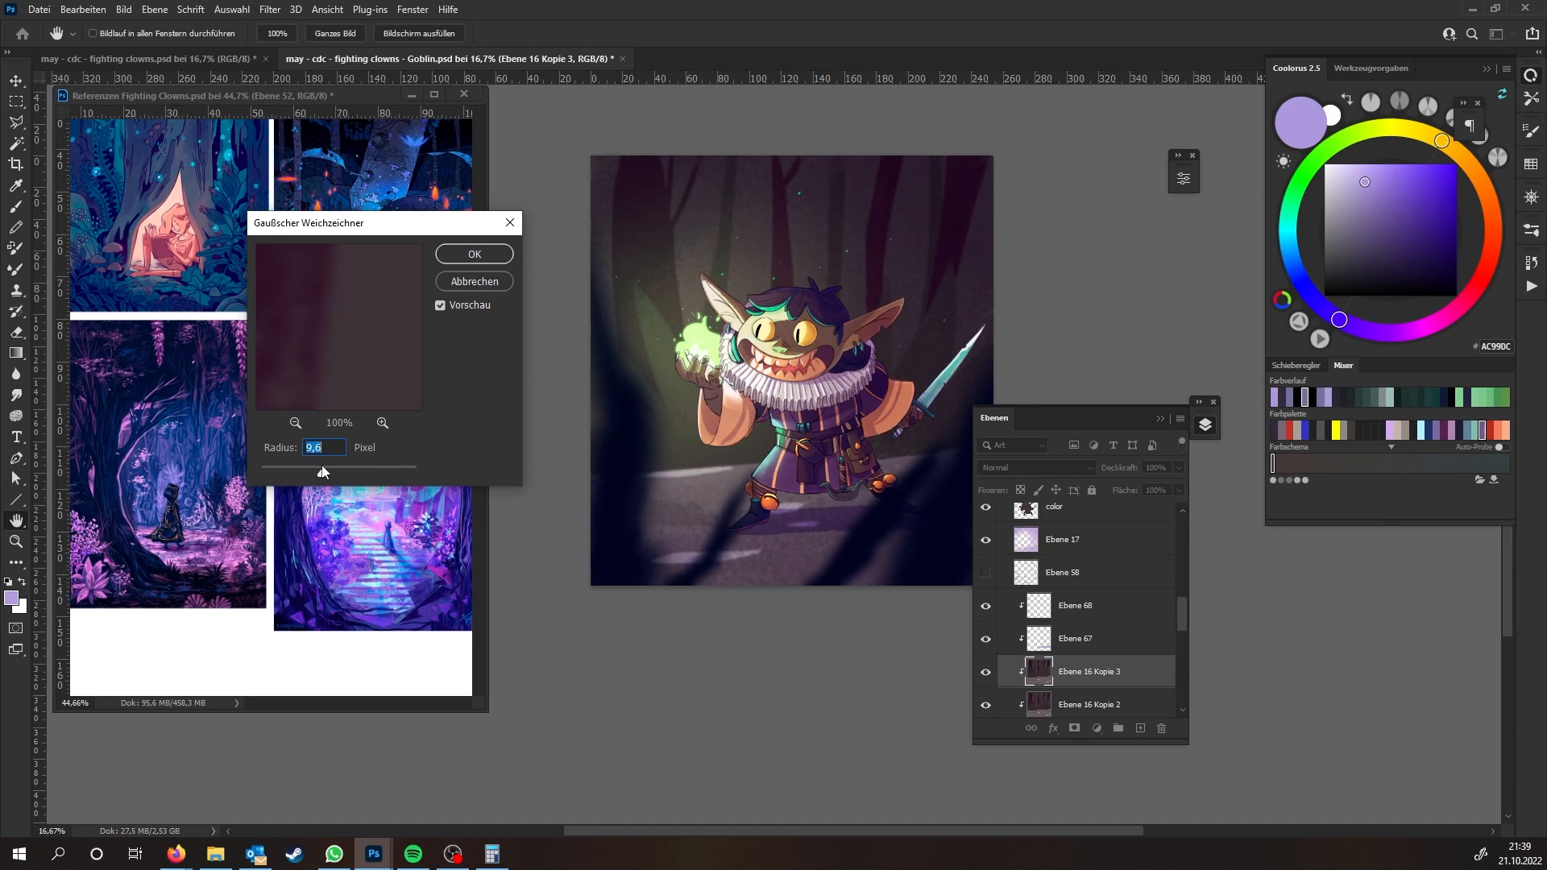
left_click(475, 254)
Erase the ground area from the blurred background copy with the Paintable Soft Round Brush at 250 px
key("e")
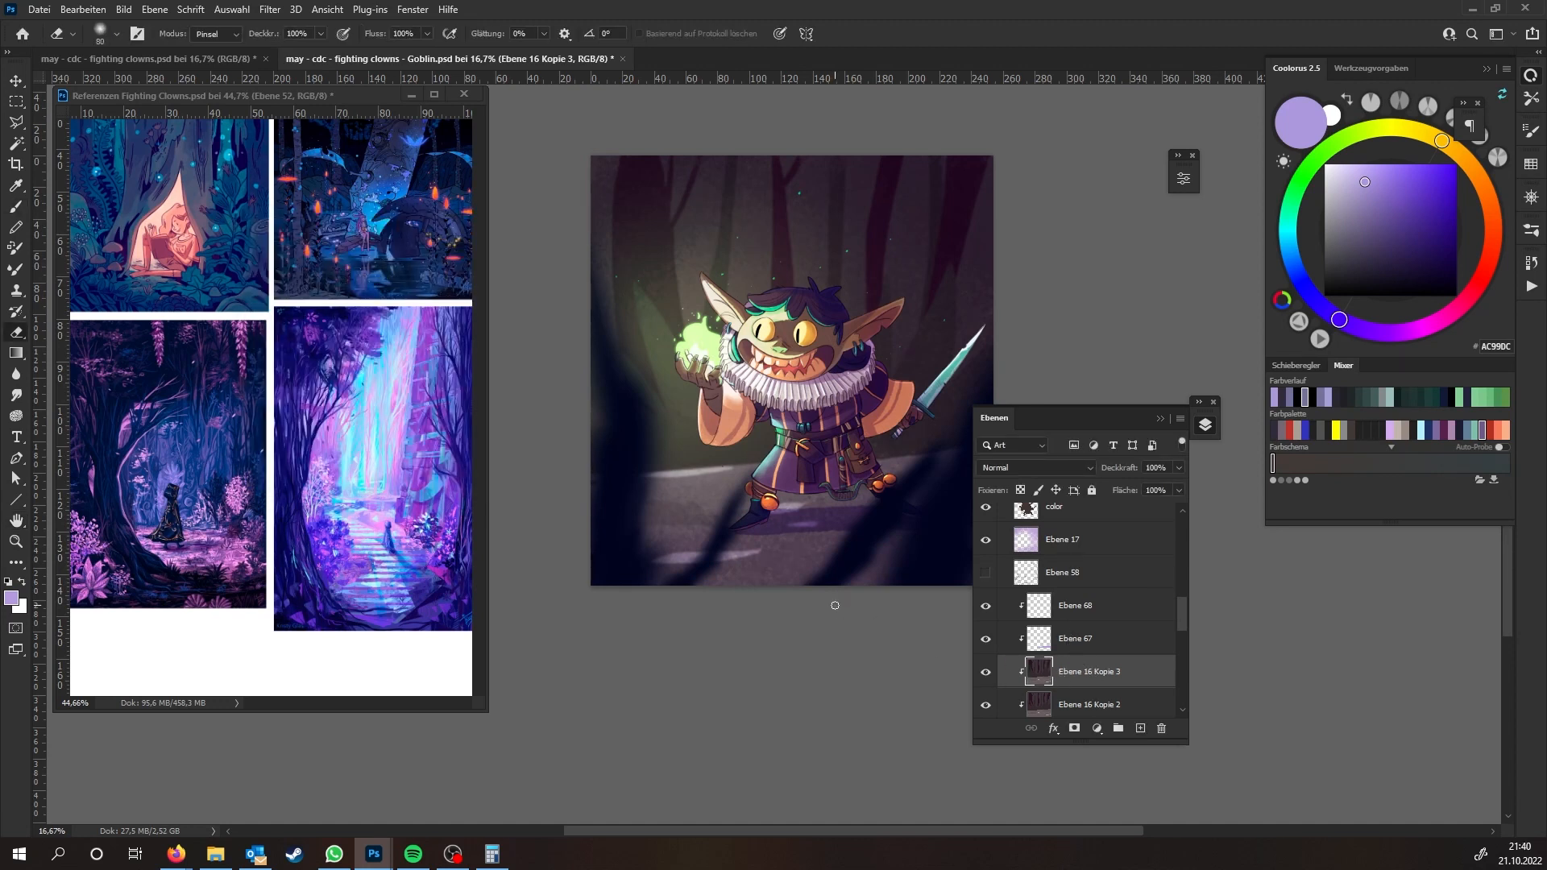
left_click(1531, 231)
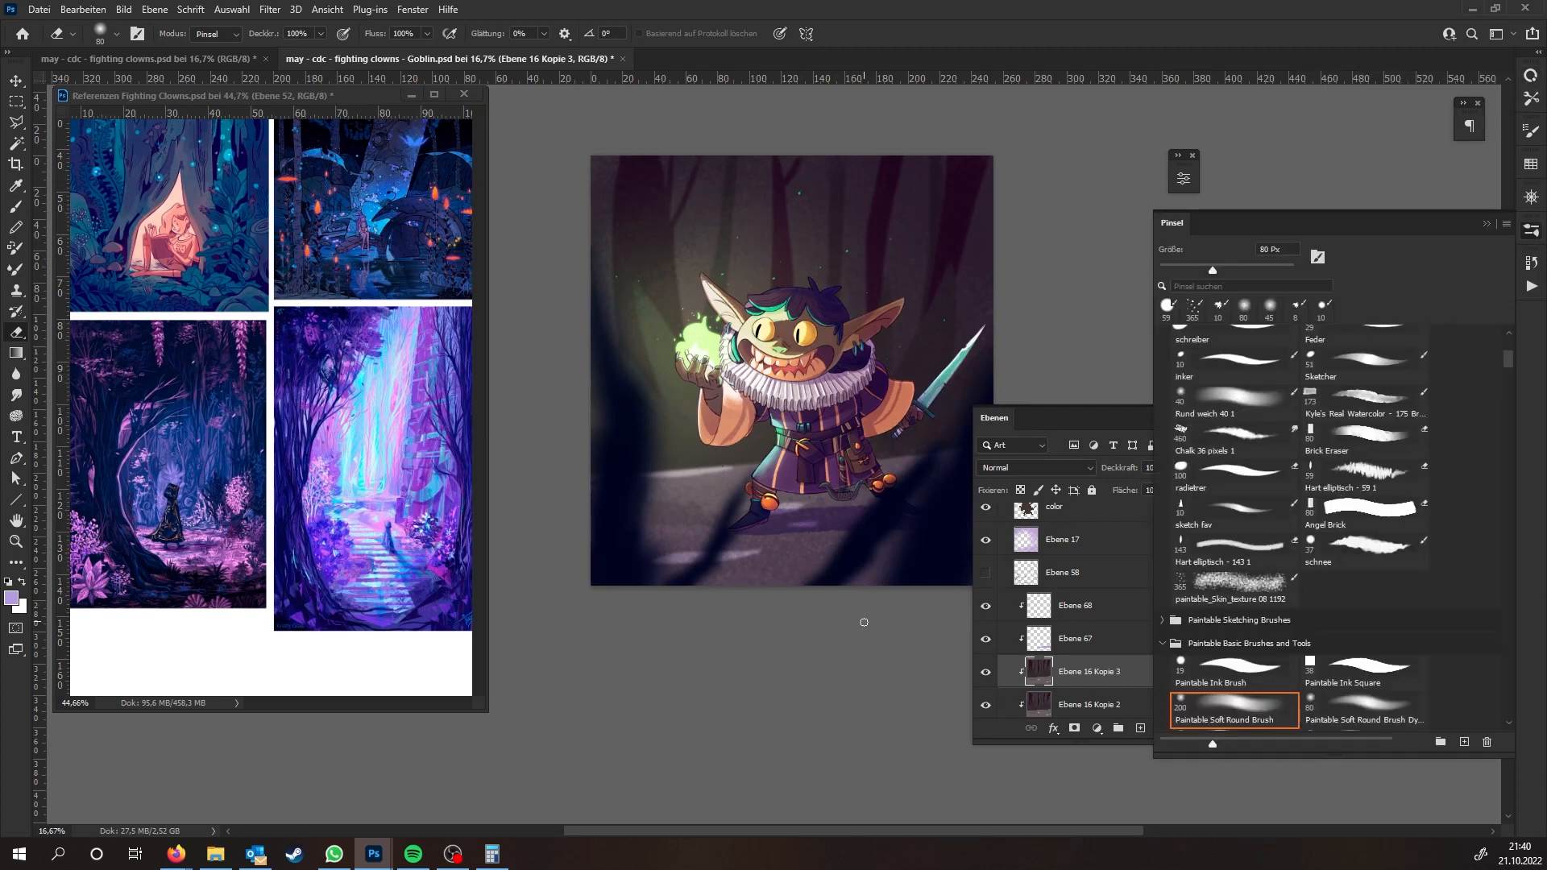
key("bracketright")
key("bracketright")
key("bracketright")
key("bracketright")
key("bracketright")
key("bracketright")
key("bracketright")
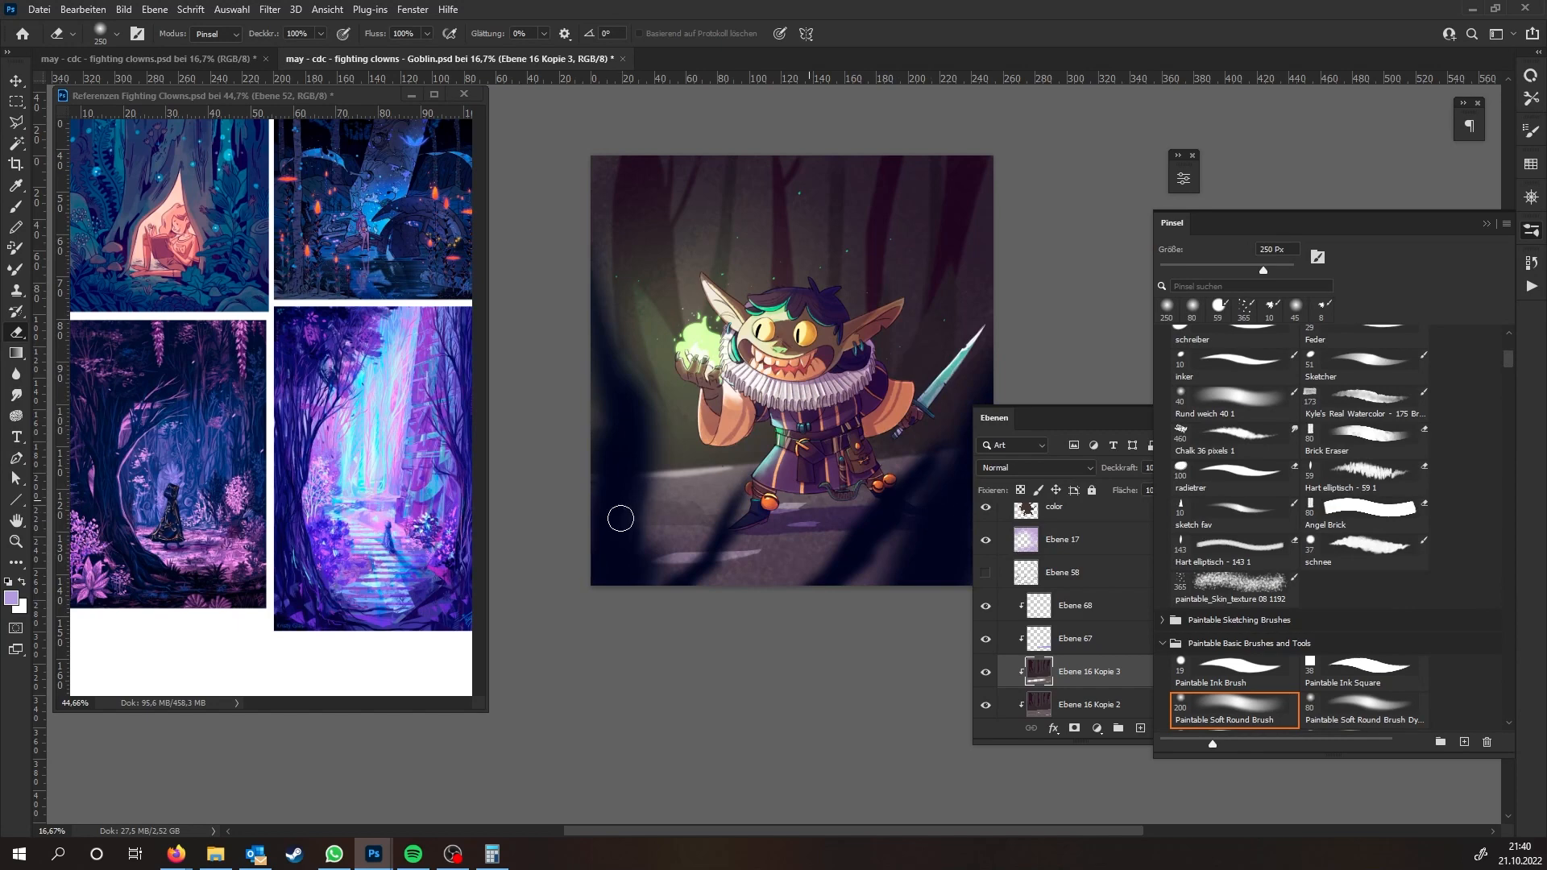
left_click_drag(891, 591, 765, 562)
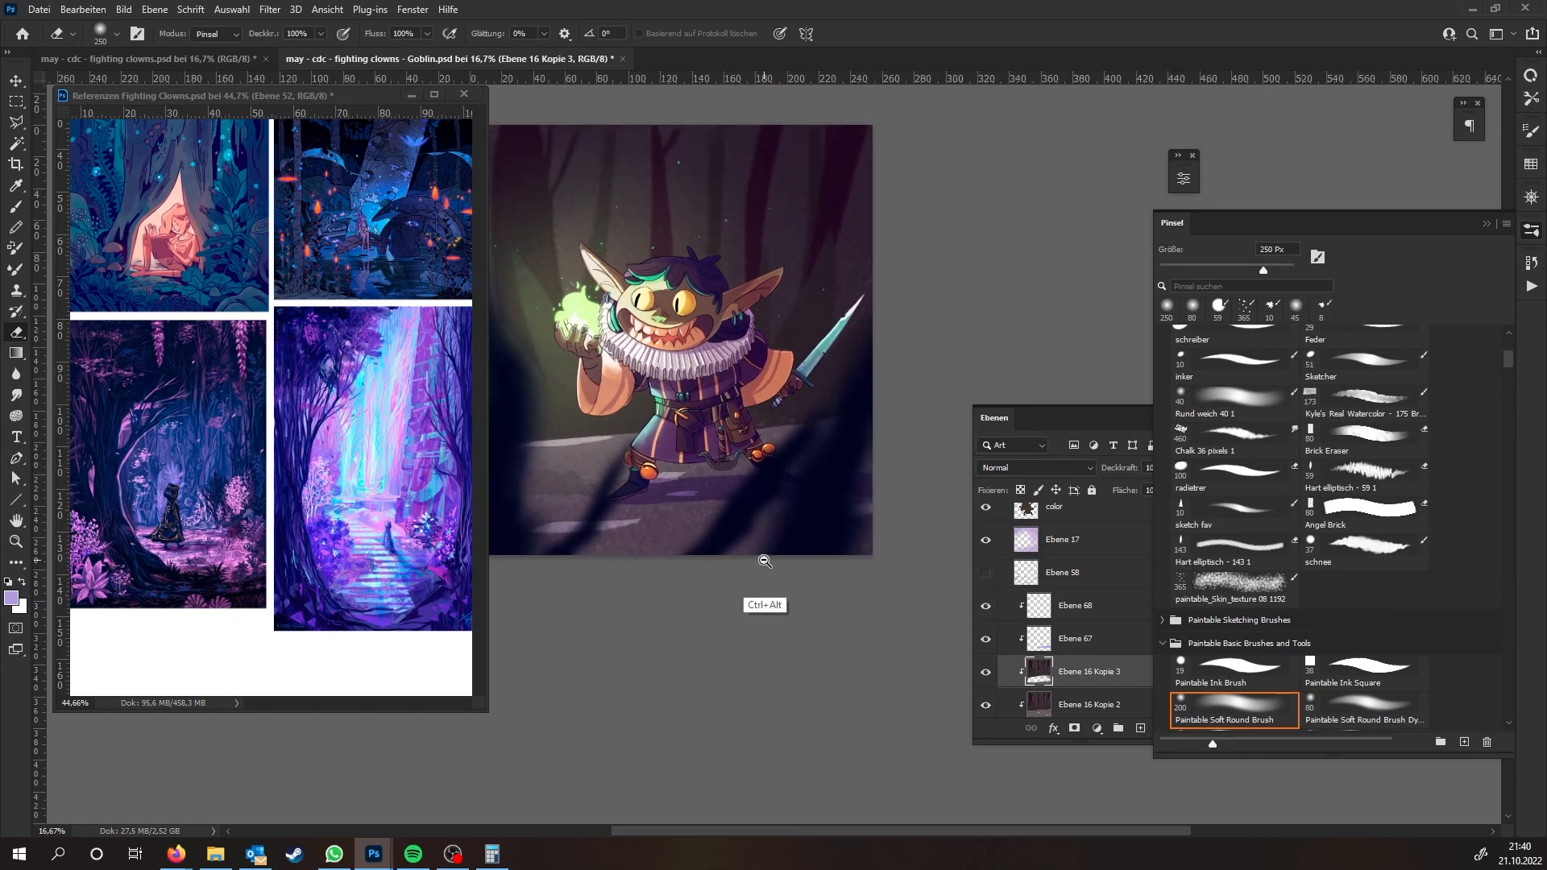
left_click(765, 561, "ctrl+alt")
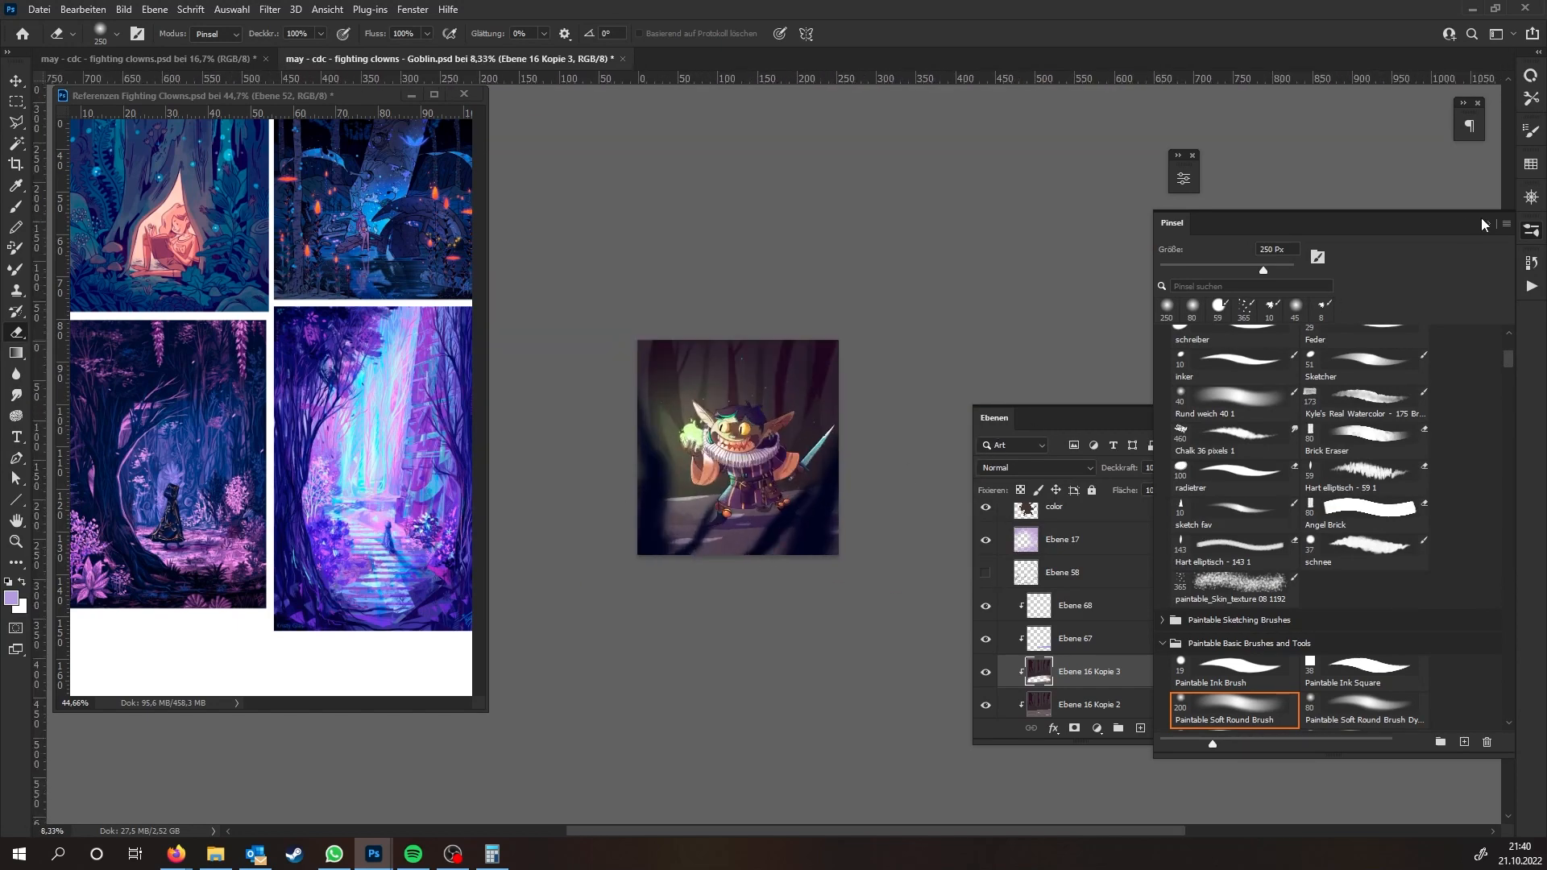
left_click(1484, 224)
Compare the reduced goblin illustration with the forest paintings in the reference document
left_click_drag(918, 458, 921, 418)
scroll(749, 439, "down", 2)
scroll(748, 438, "up", 2)
left_click_drag(376, 375, 297, 460)
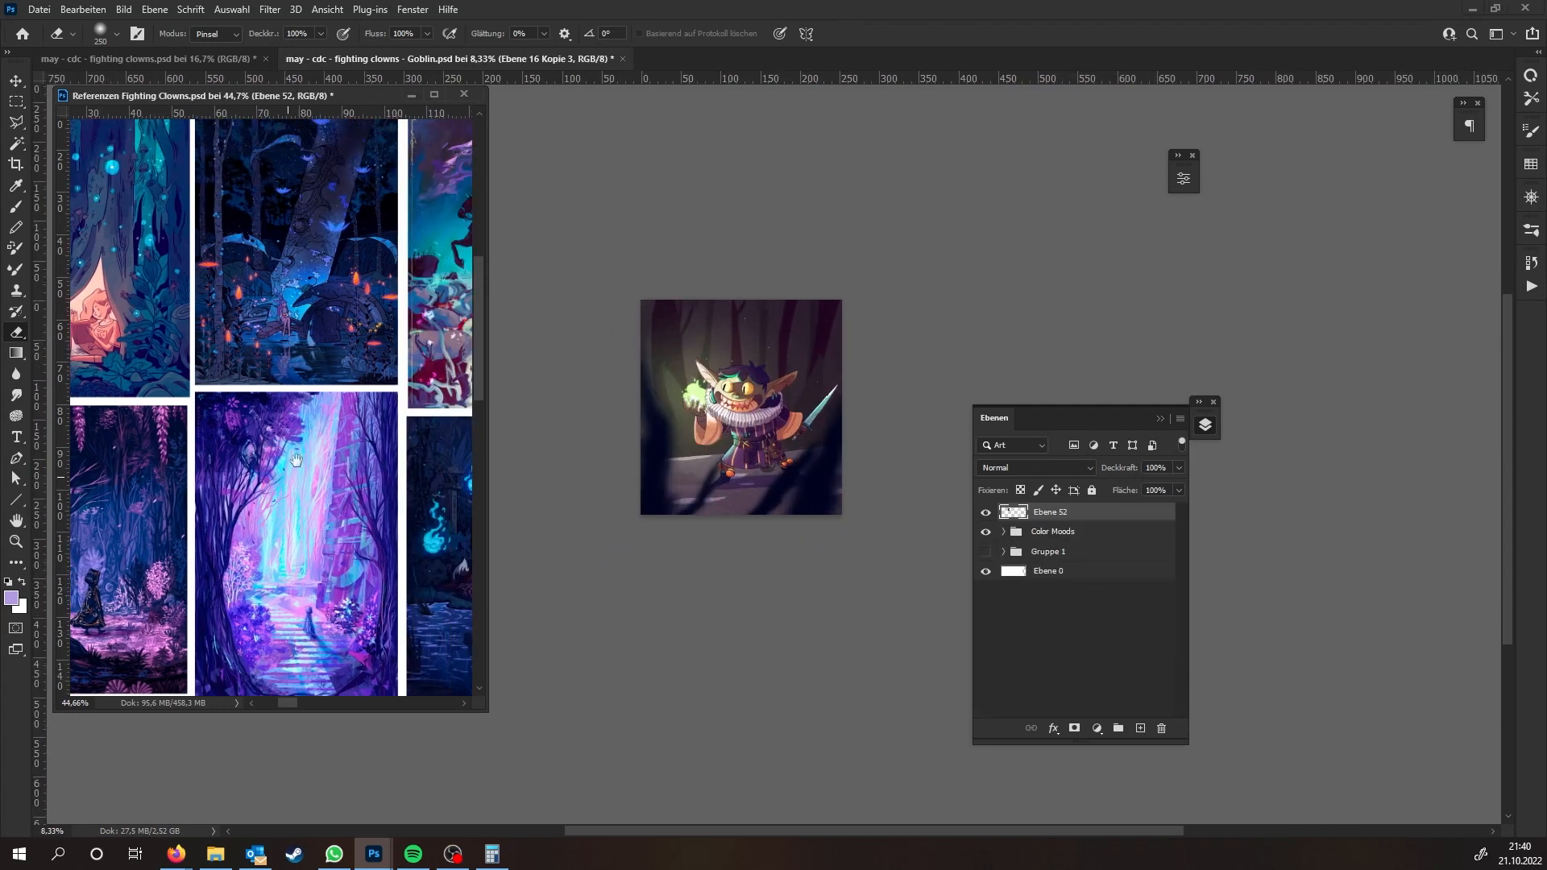
left_click(345, 418, "ctrl+alt")
left_click(345, 418, "ctrl+alt")
Add a new layer directly above Ebene 68 in the goblin document and clip it to the background
left_click(750, 505)
left_click(770, 437, "ctrl")
left_click_drag(770, 438, 792, 414)
left_click(1075, 643)
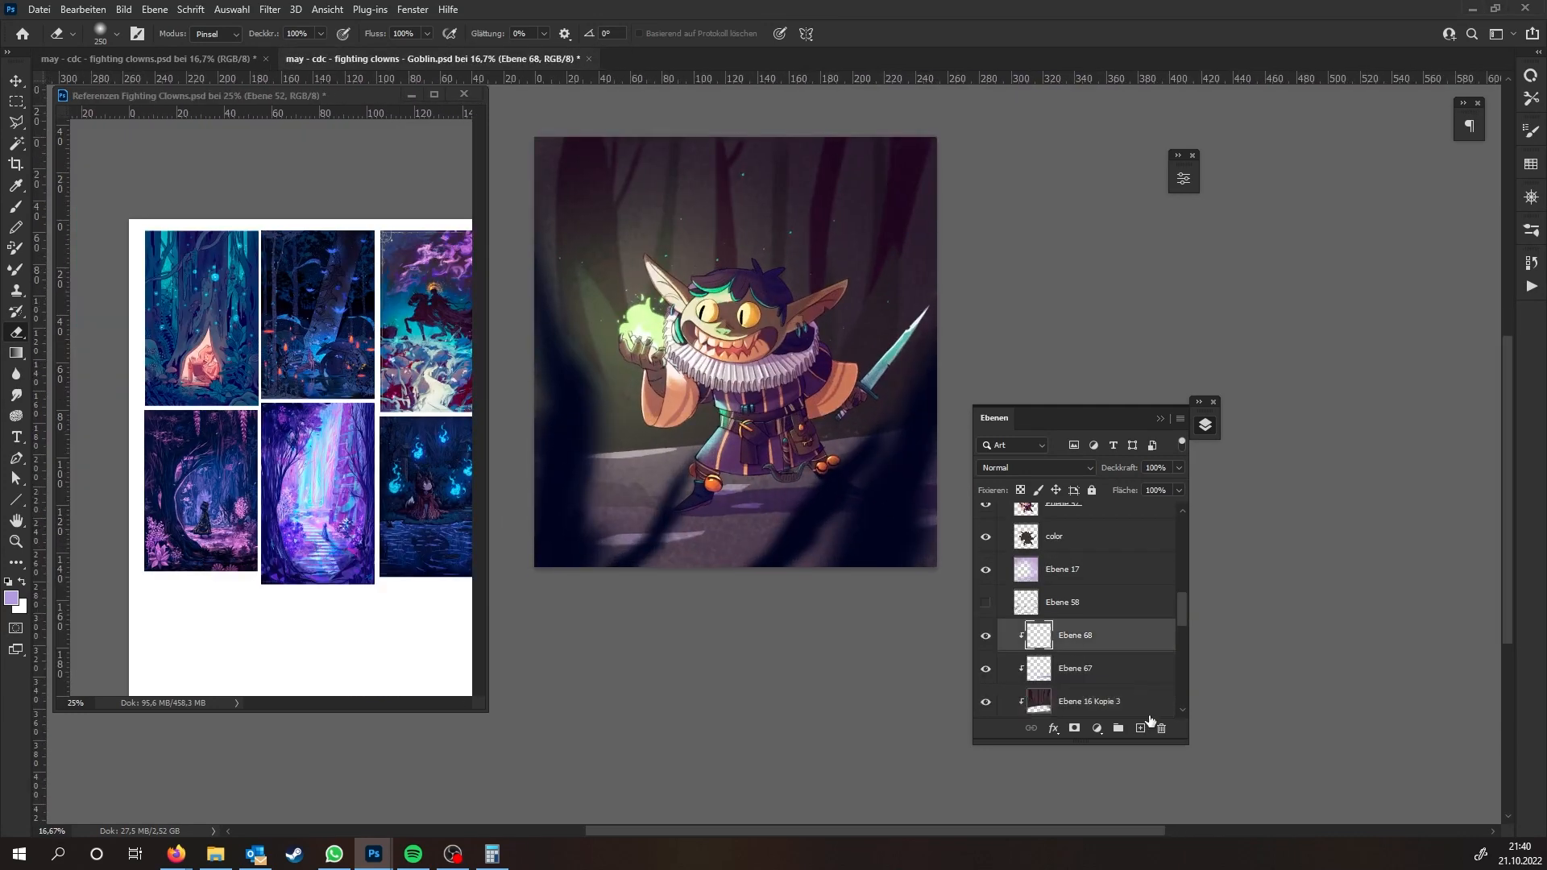
left_click(1140, 728)
left_click(1104, 651, "alt")
Set the Eyedropper to sample Alle Ebenen and pick the bright blue from the dark blue tree trunk reference
key("b")
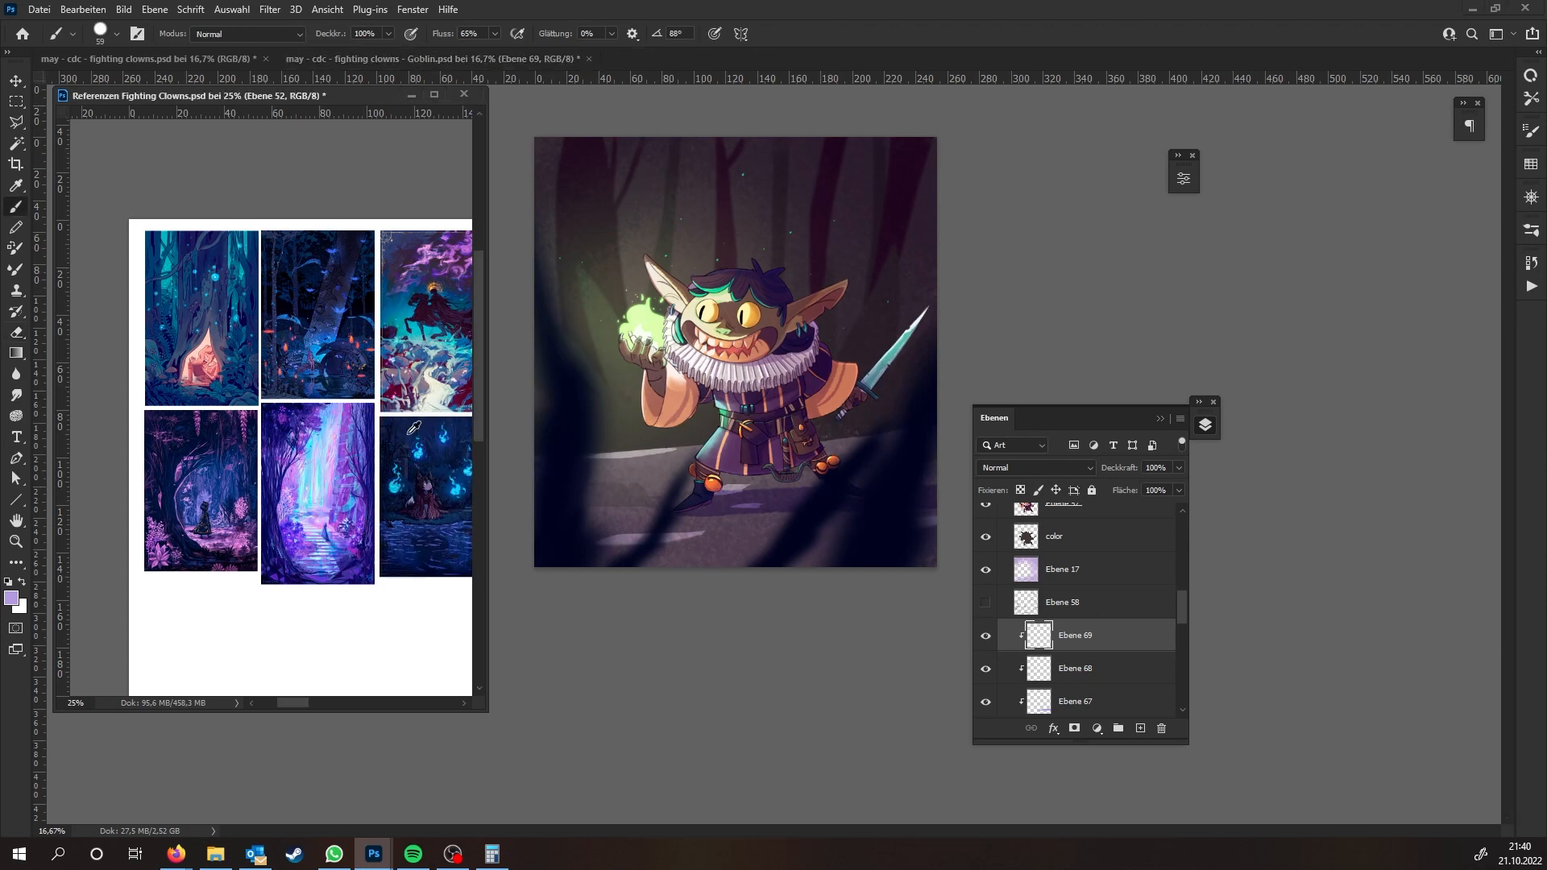
key("i")
left_click(418, 34)
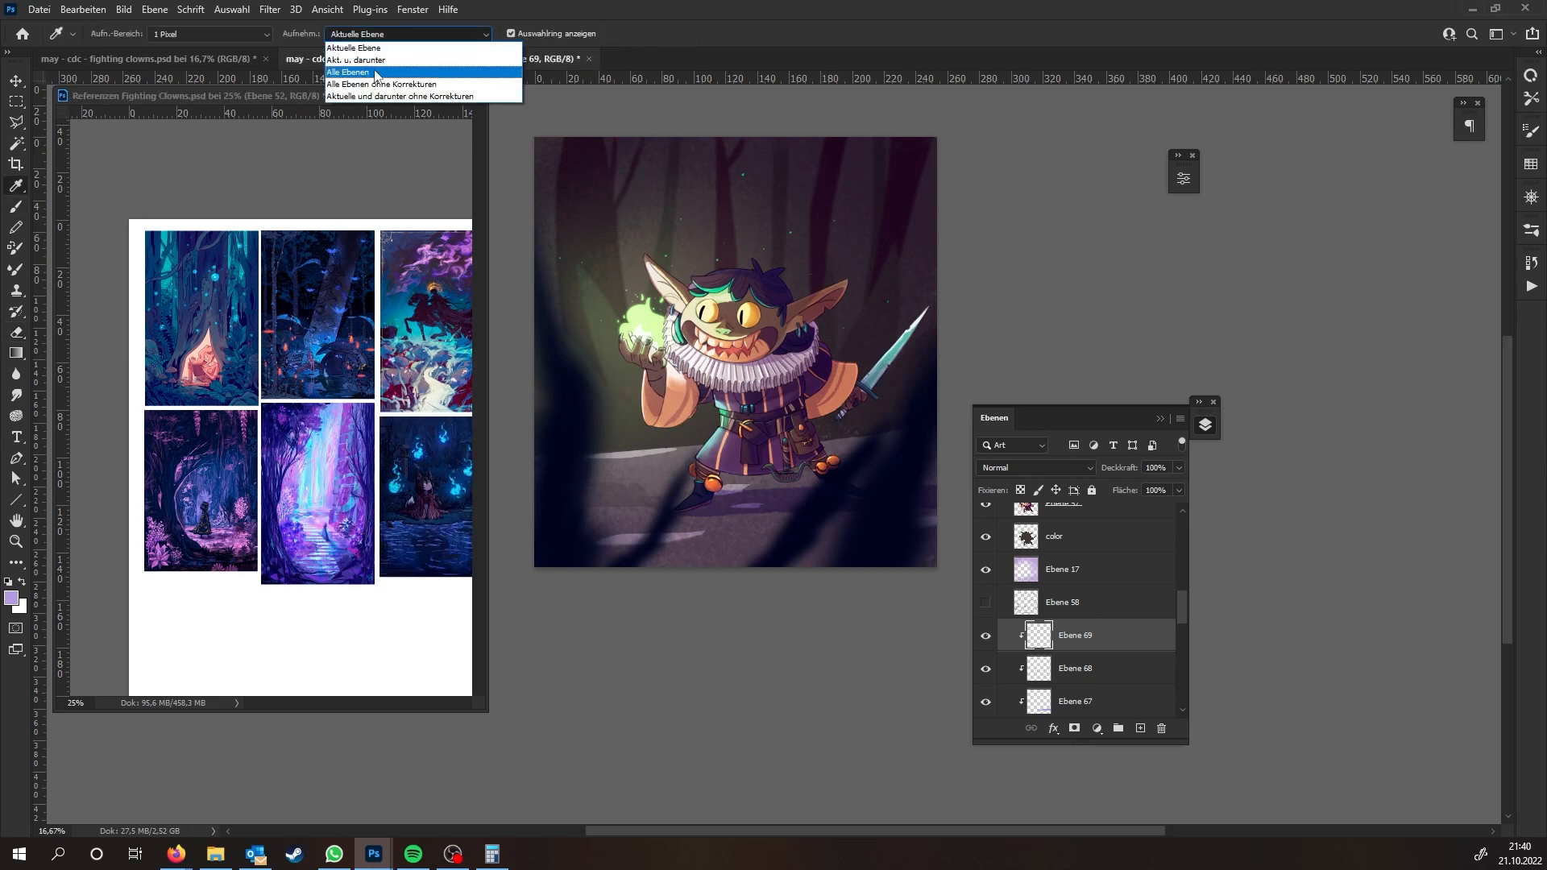
left_click(399, 74)
left_click(331, 314)
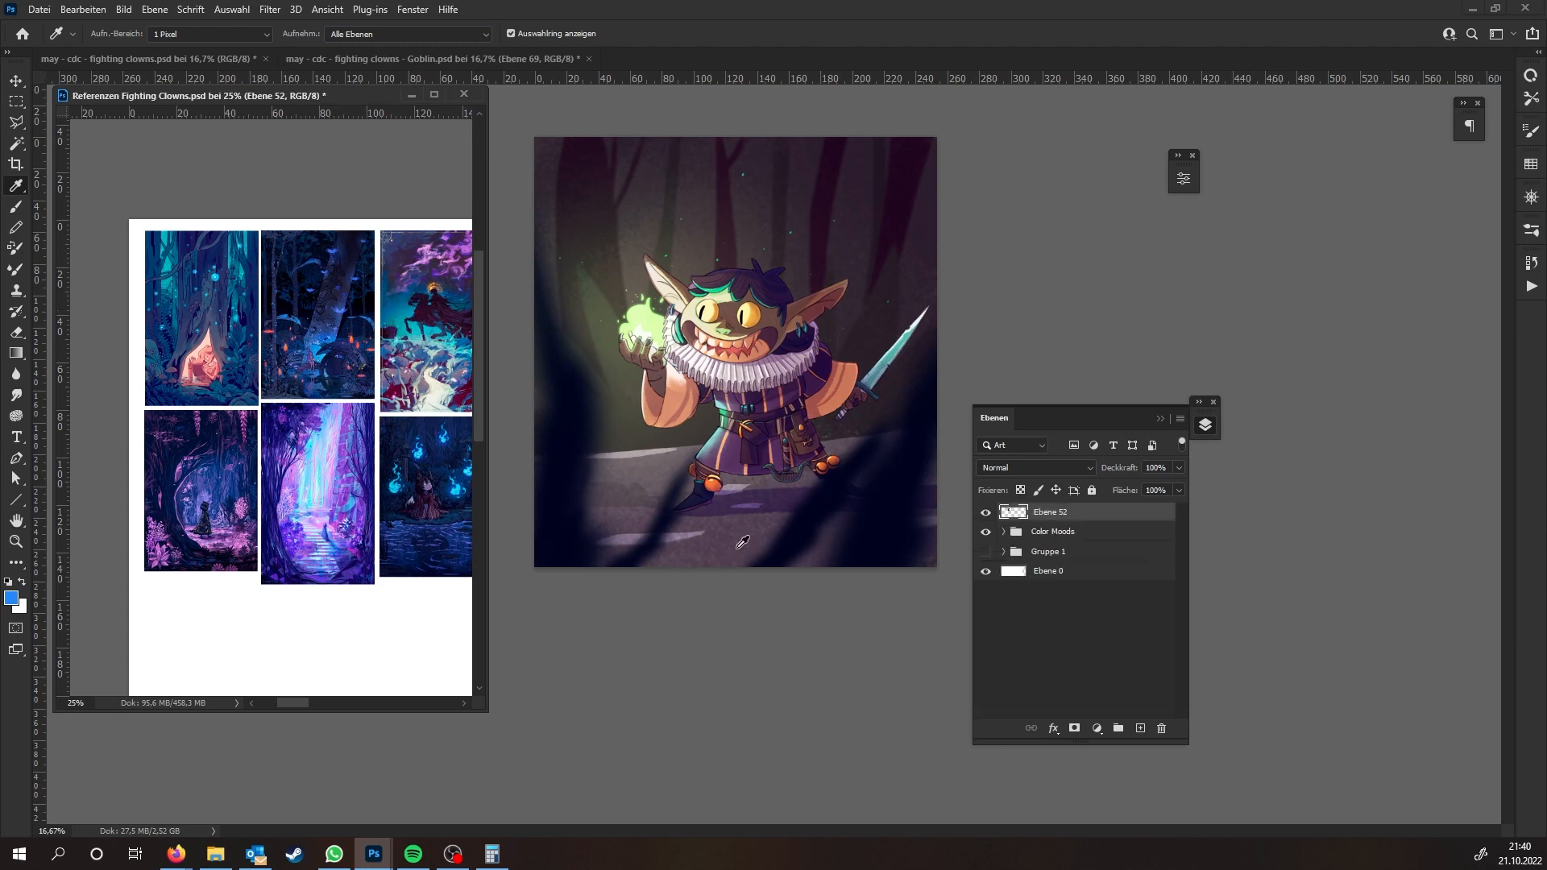
Fill the new clipped layer Ebene 69 in the goblin document with the sampled blue
key("shift+F5")
left_click(963, 212)
left_click(641, 118)
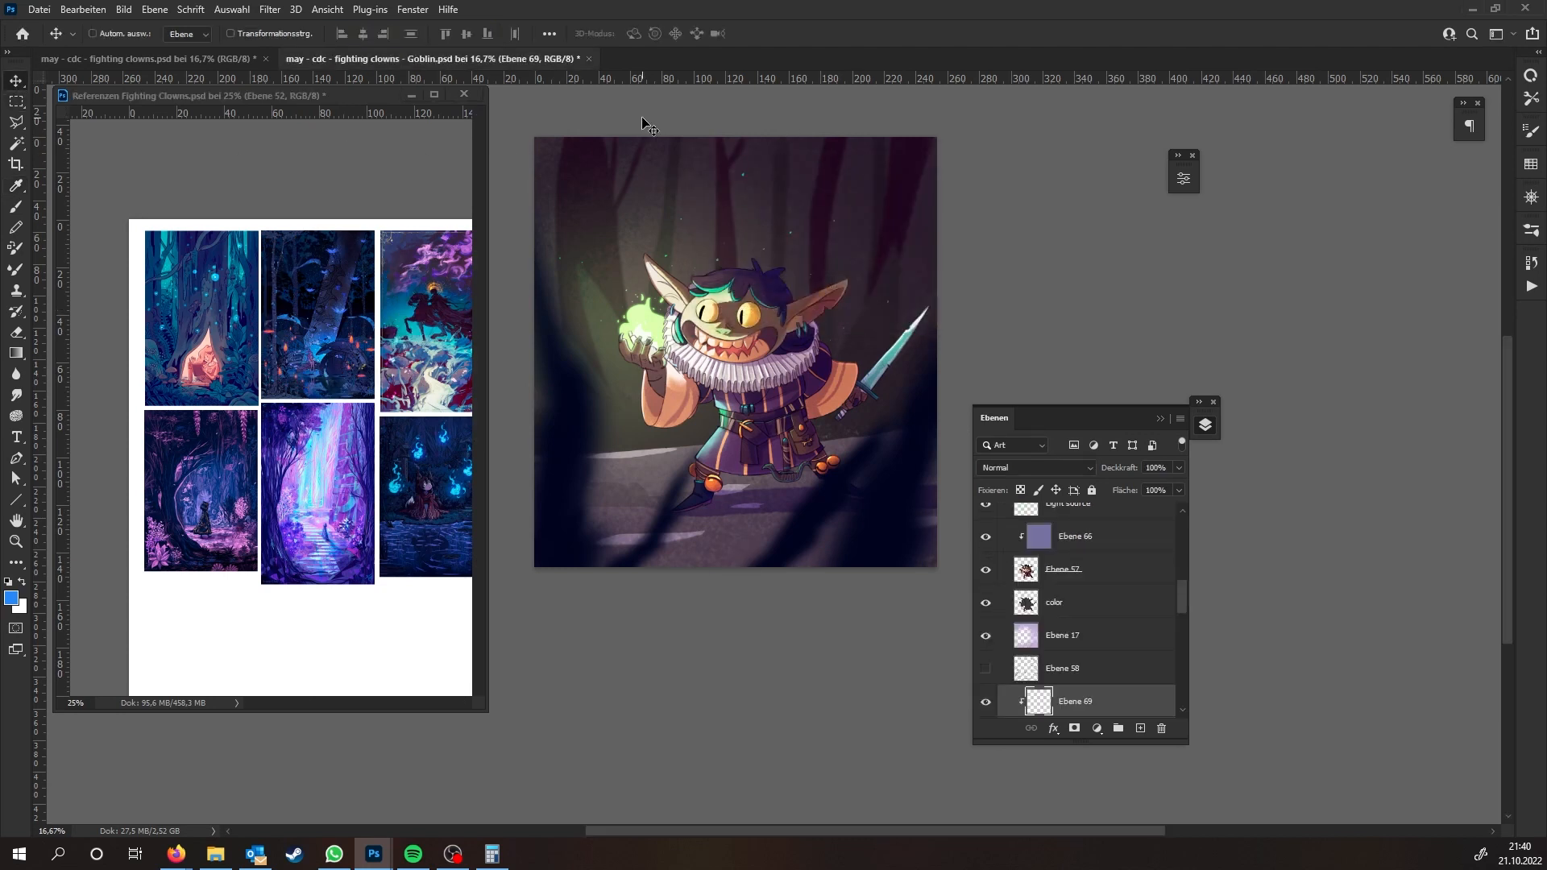
key("shift+F5")
left_click(940, 191)
key("v")
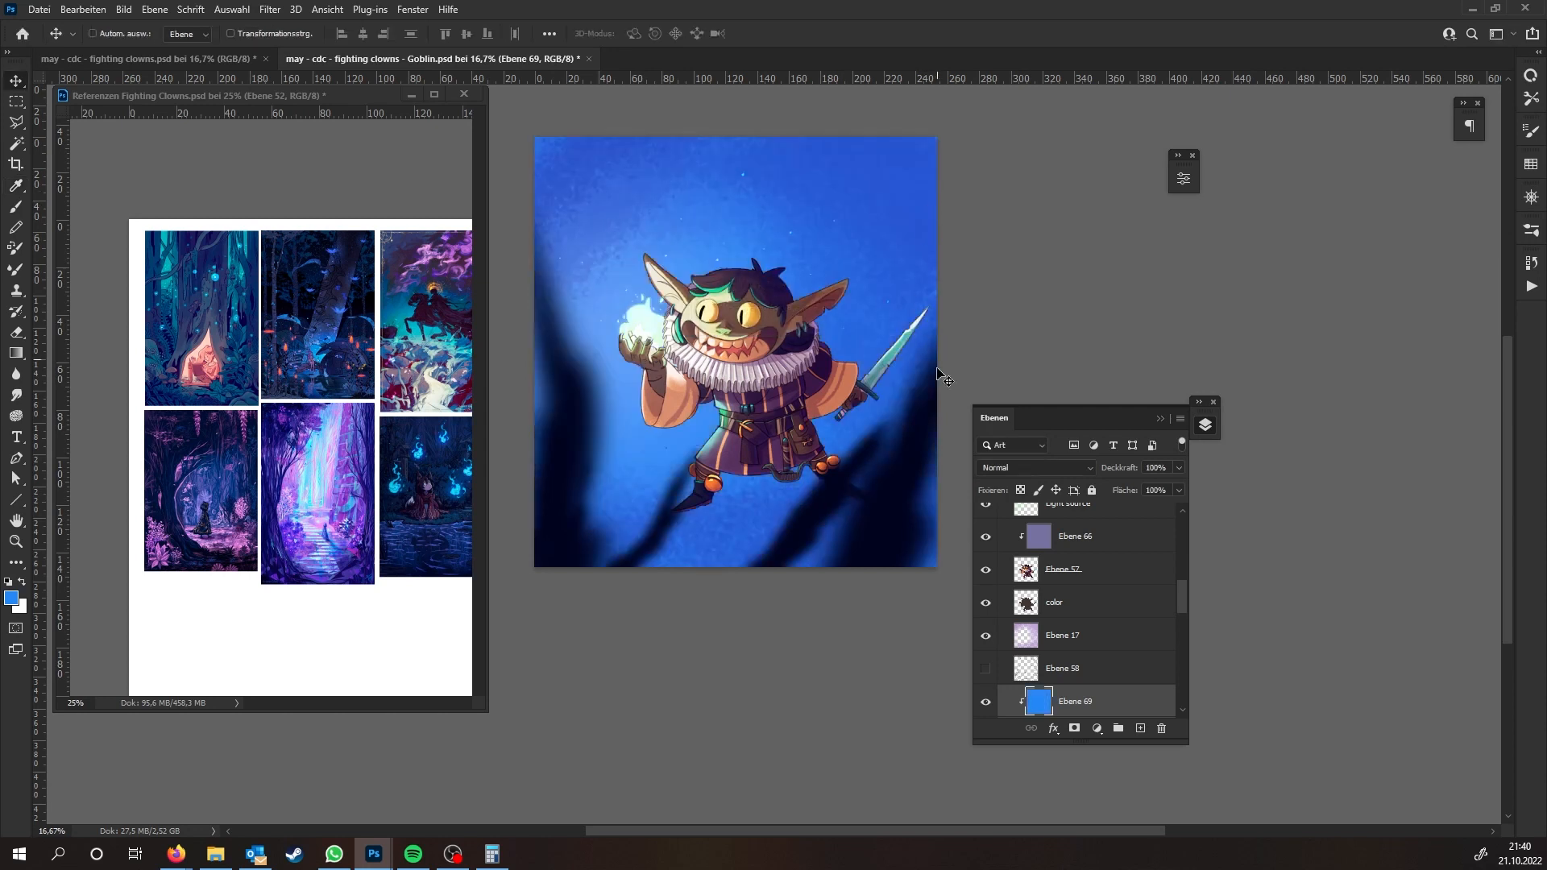
Try blend modes on the blue Ebene 69, from Multiplizieren through Weiches Licht and Dividieren to Sättigung
left_click(1023, 466)
left_click(1001, 497)
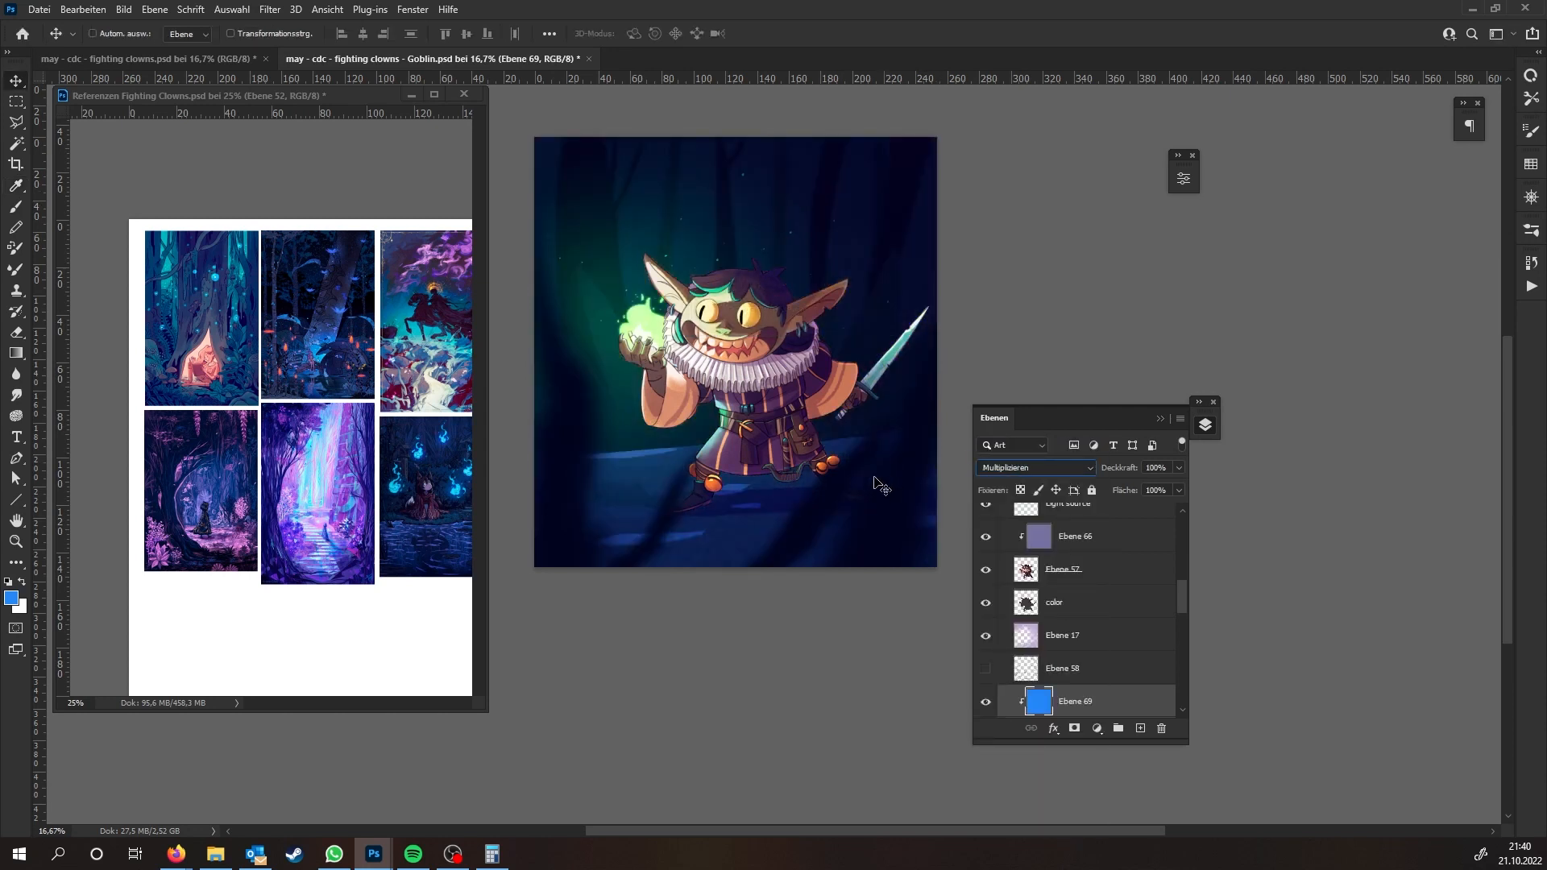
key("Down")
key("Down")
key("Down")
key("Down")
key("Down")
key("Down")
key("Down")
key("Down")
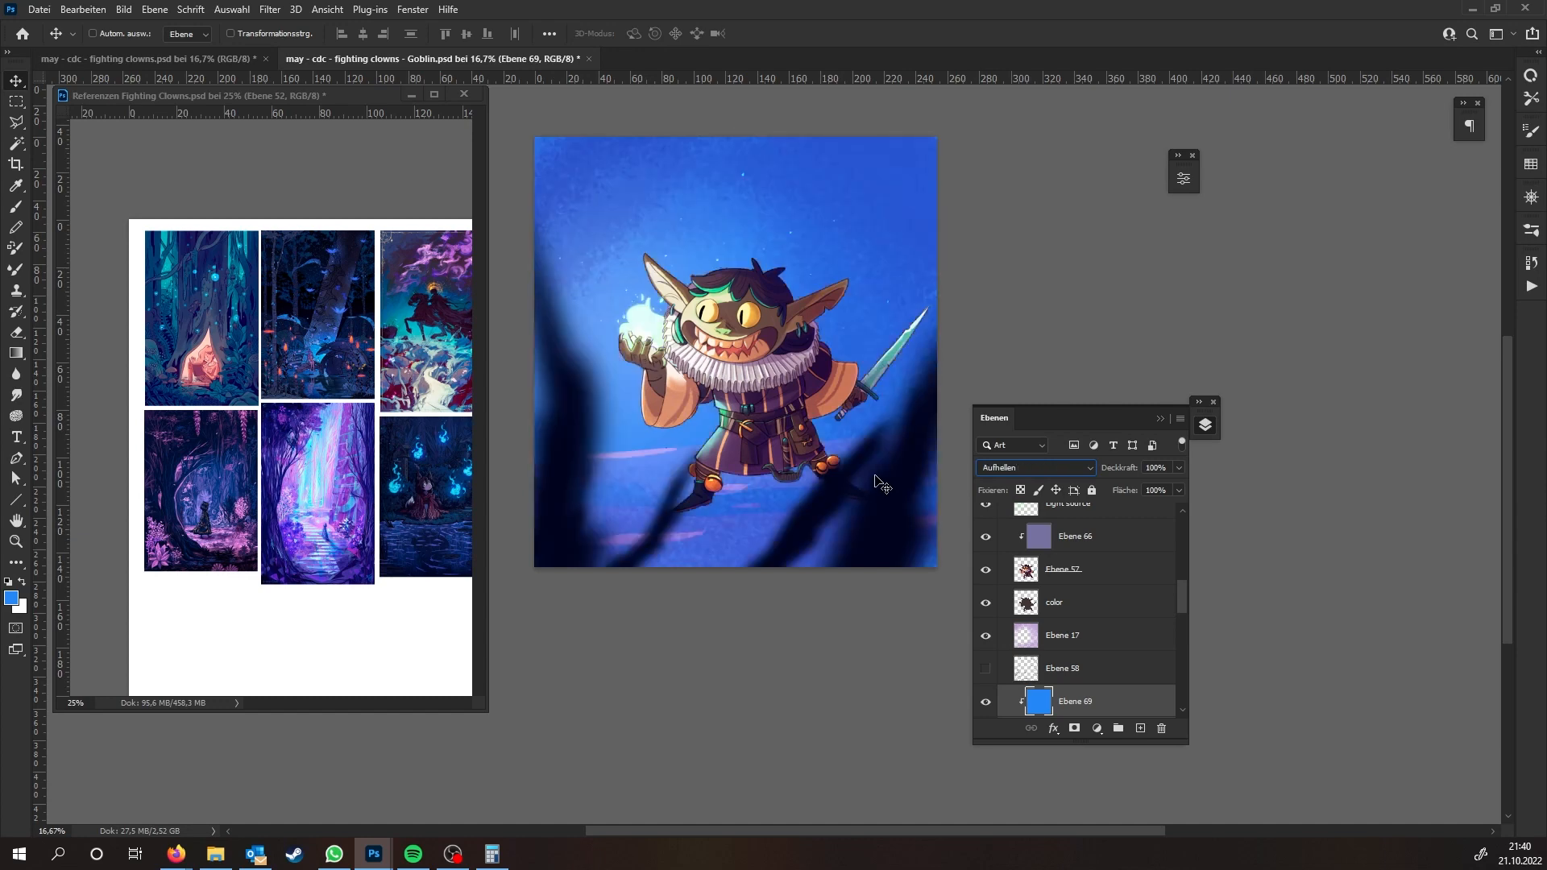
key("Down")
key("Down")
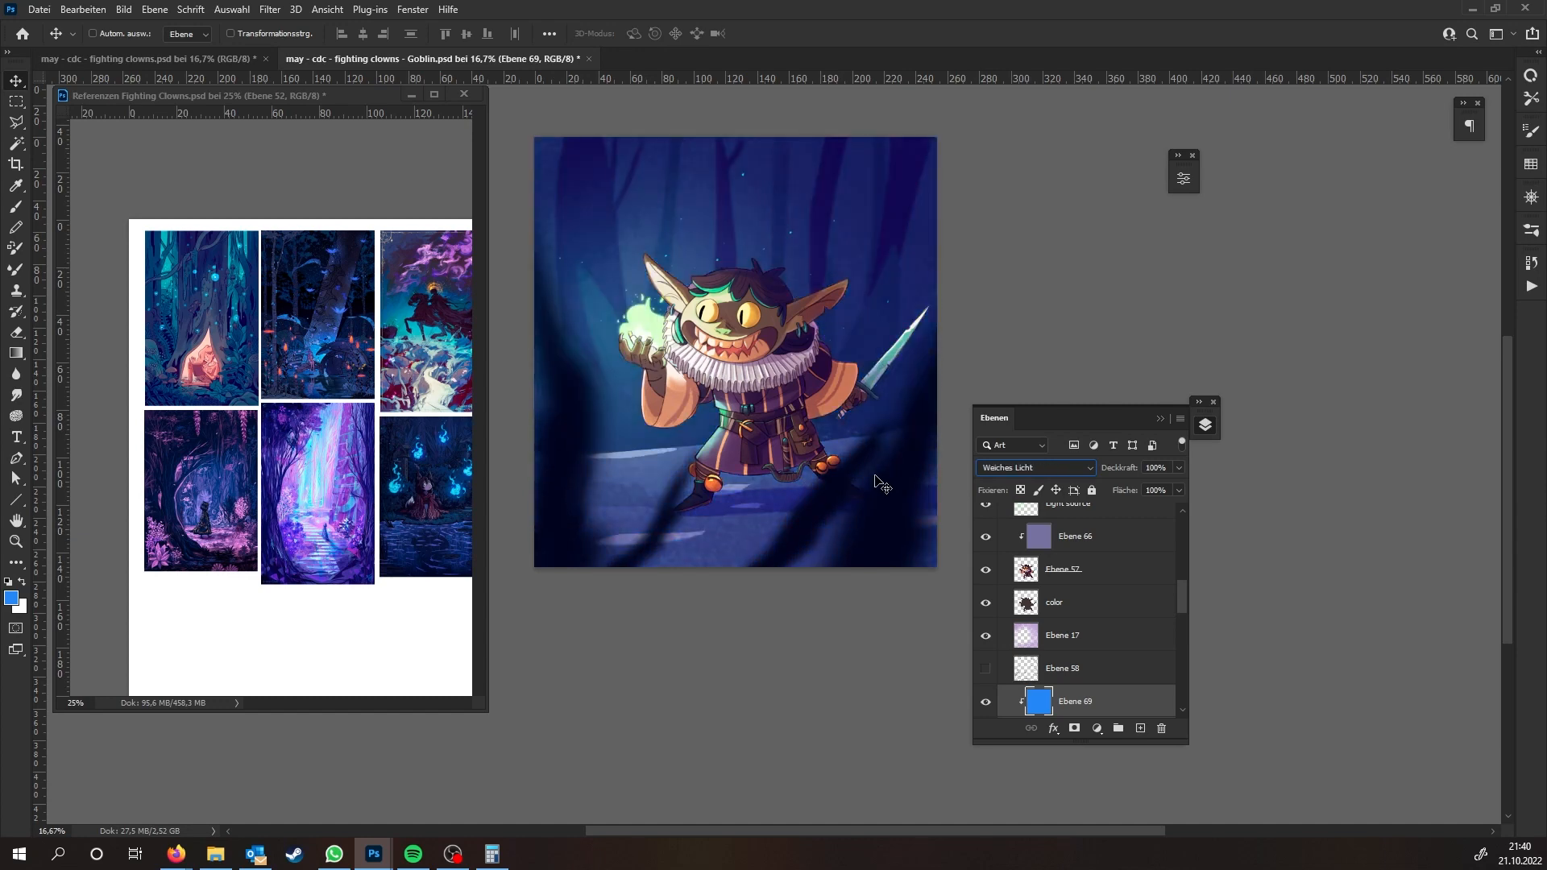
key("Down")
key("Down")
key("Down")
key("Down")
key("Down")
key("Down")
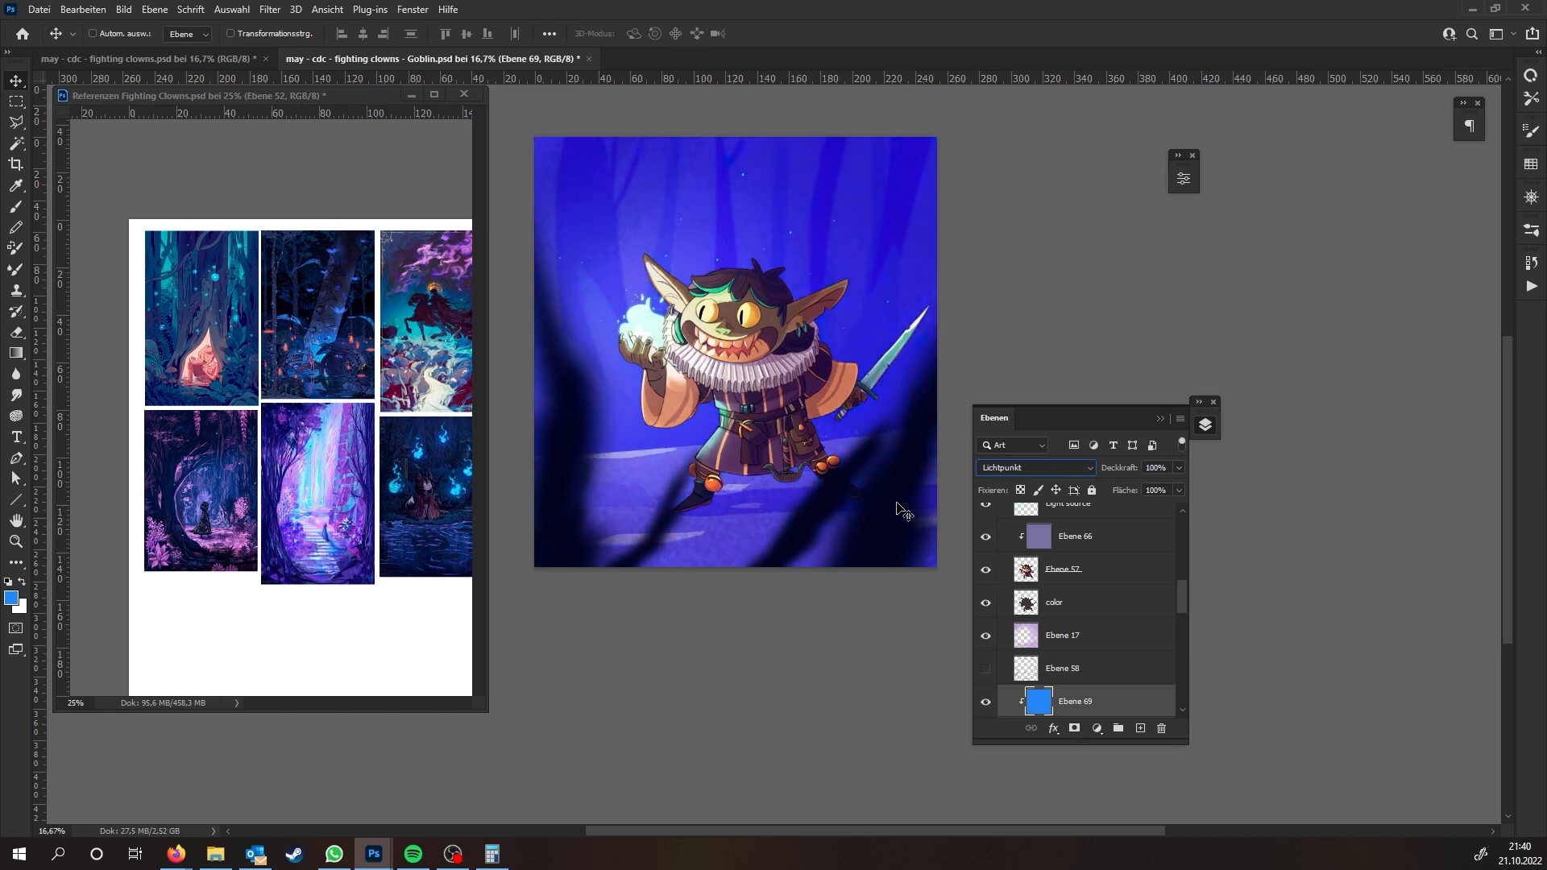
key("Down")
key("Down")
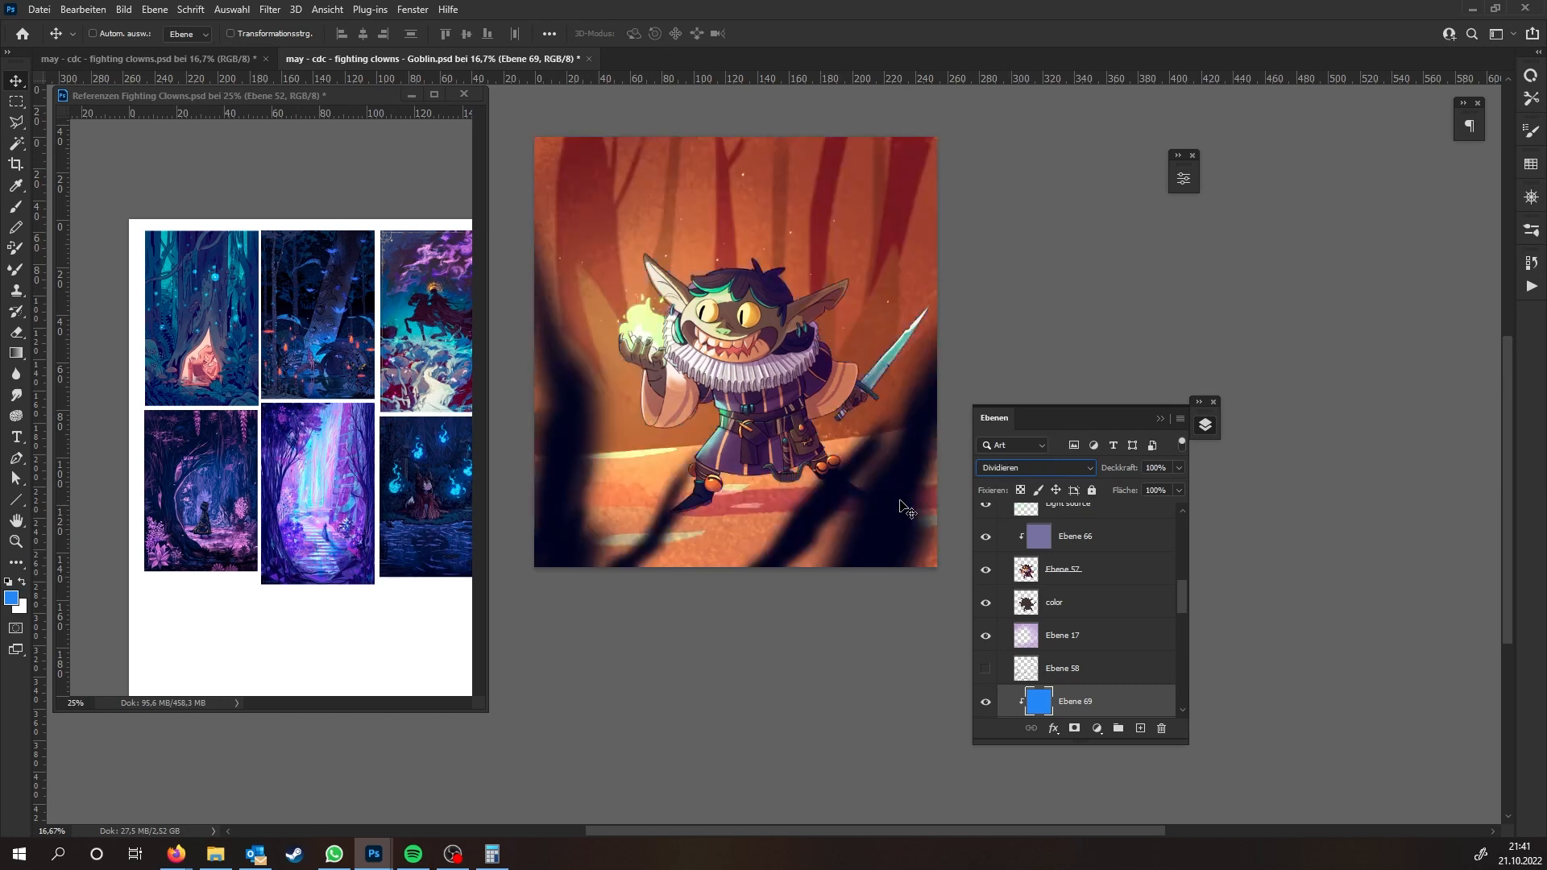
key("Down")
key("Down")
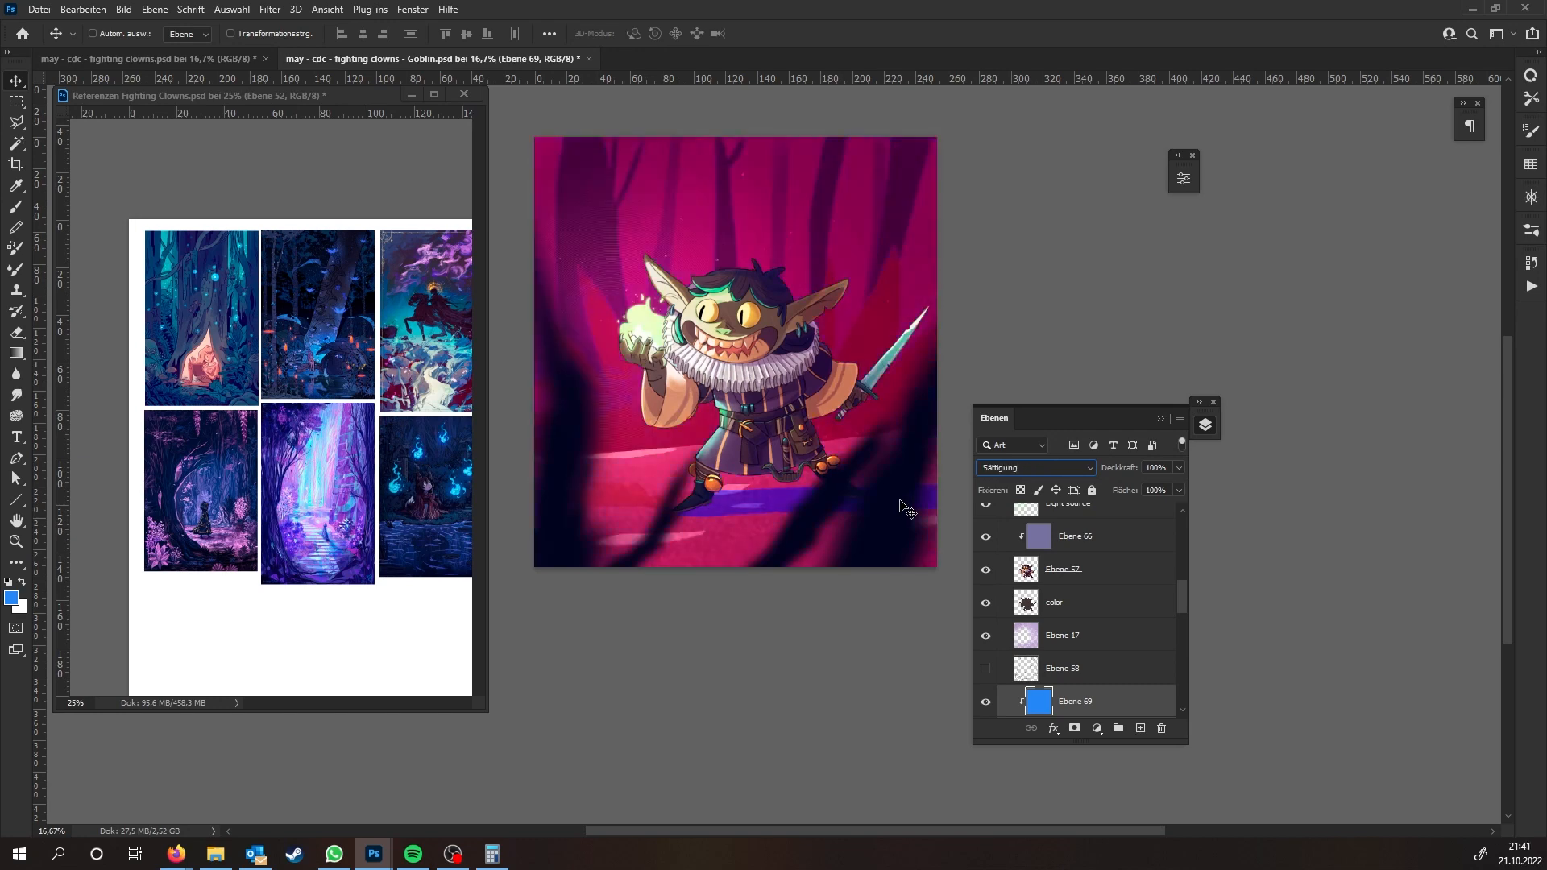
Judge the effect of Ebene 69 at smaller zoom levels by hiding and showing it
left_click_drag(763, 478, 701, 484)
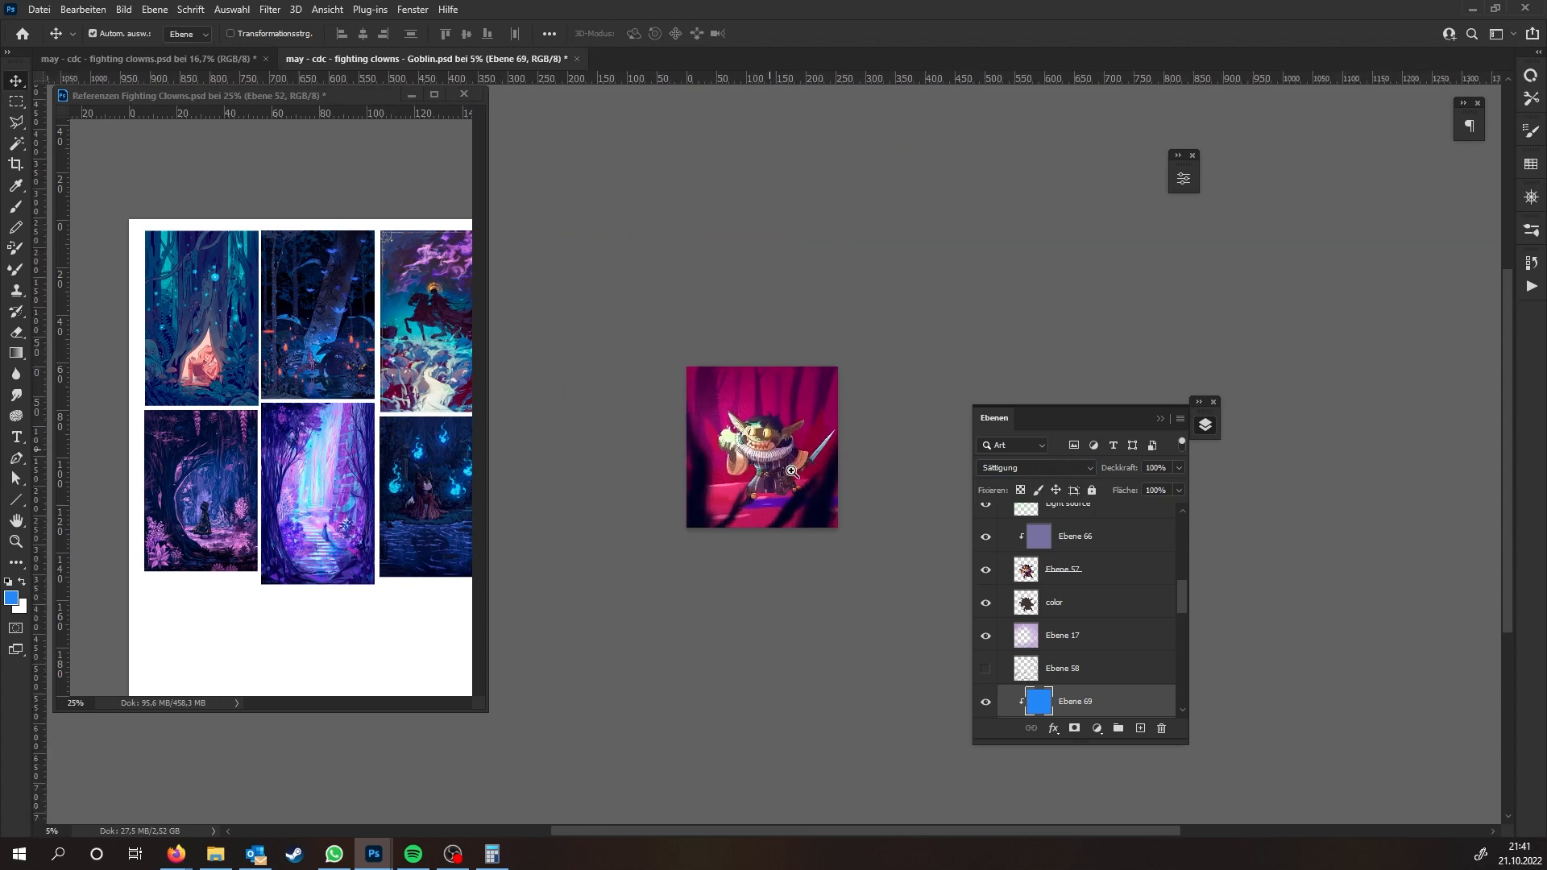
scroll(776, 475, "up", 3)
scroll(1098, 651, "down", 2)
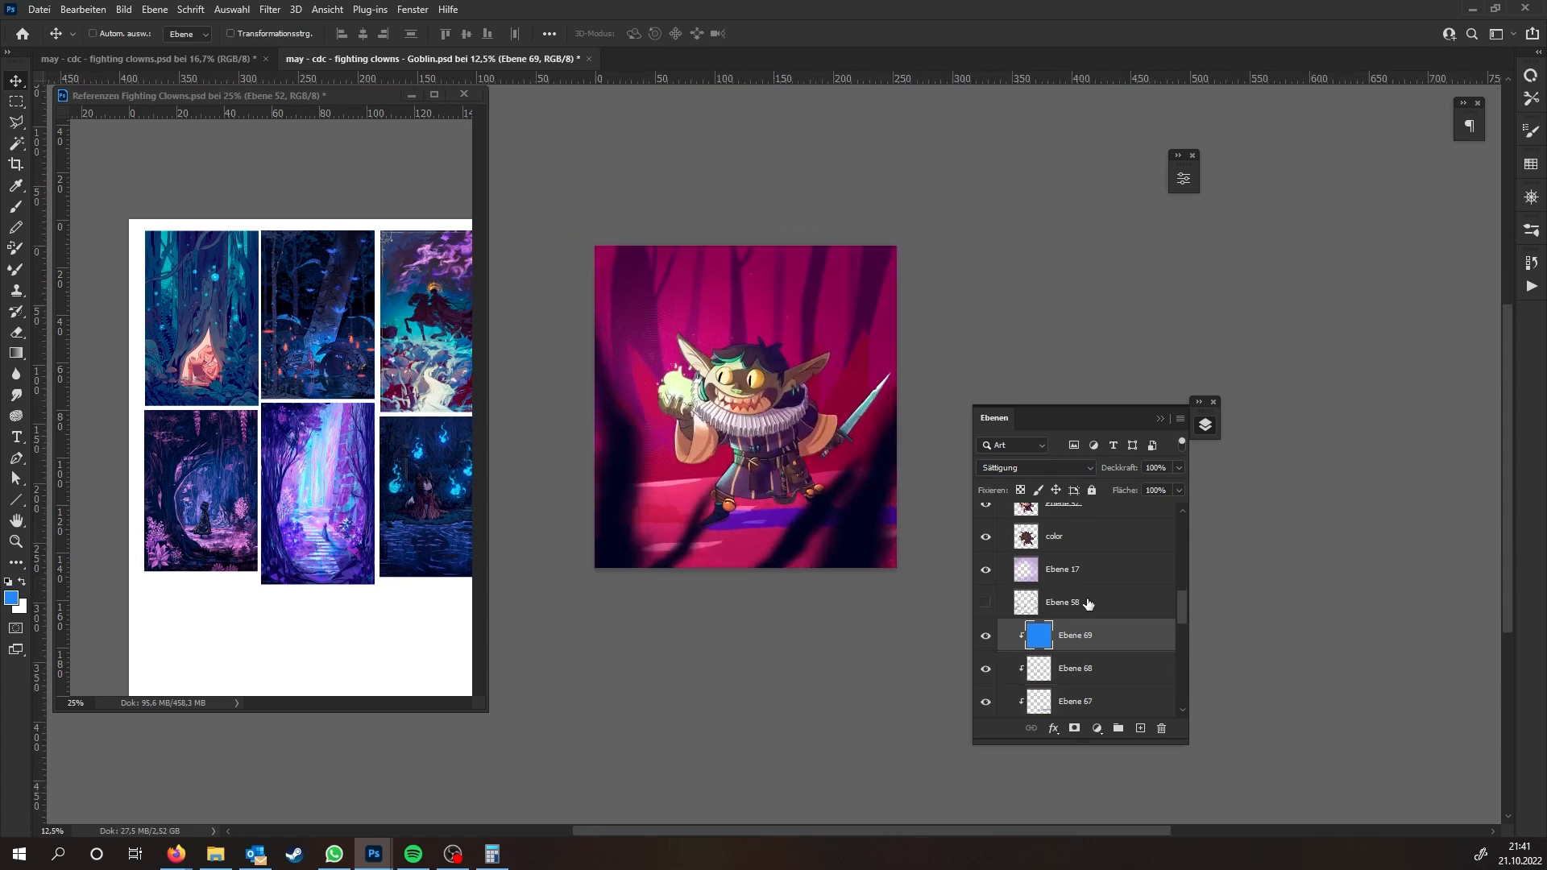
left_click(986, 636)
left_click(987, 636)
Try the Farbe blend mode on Ebene 69
left_click(1048, 467)
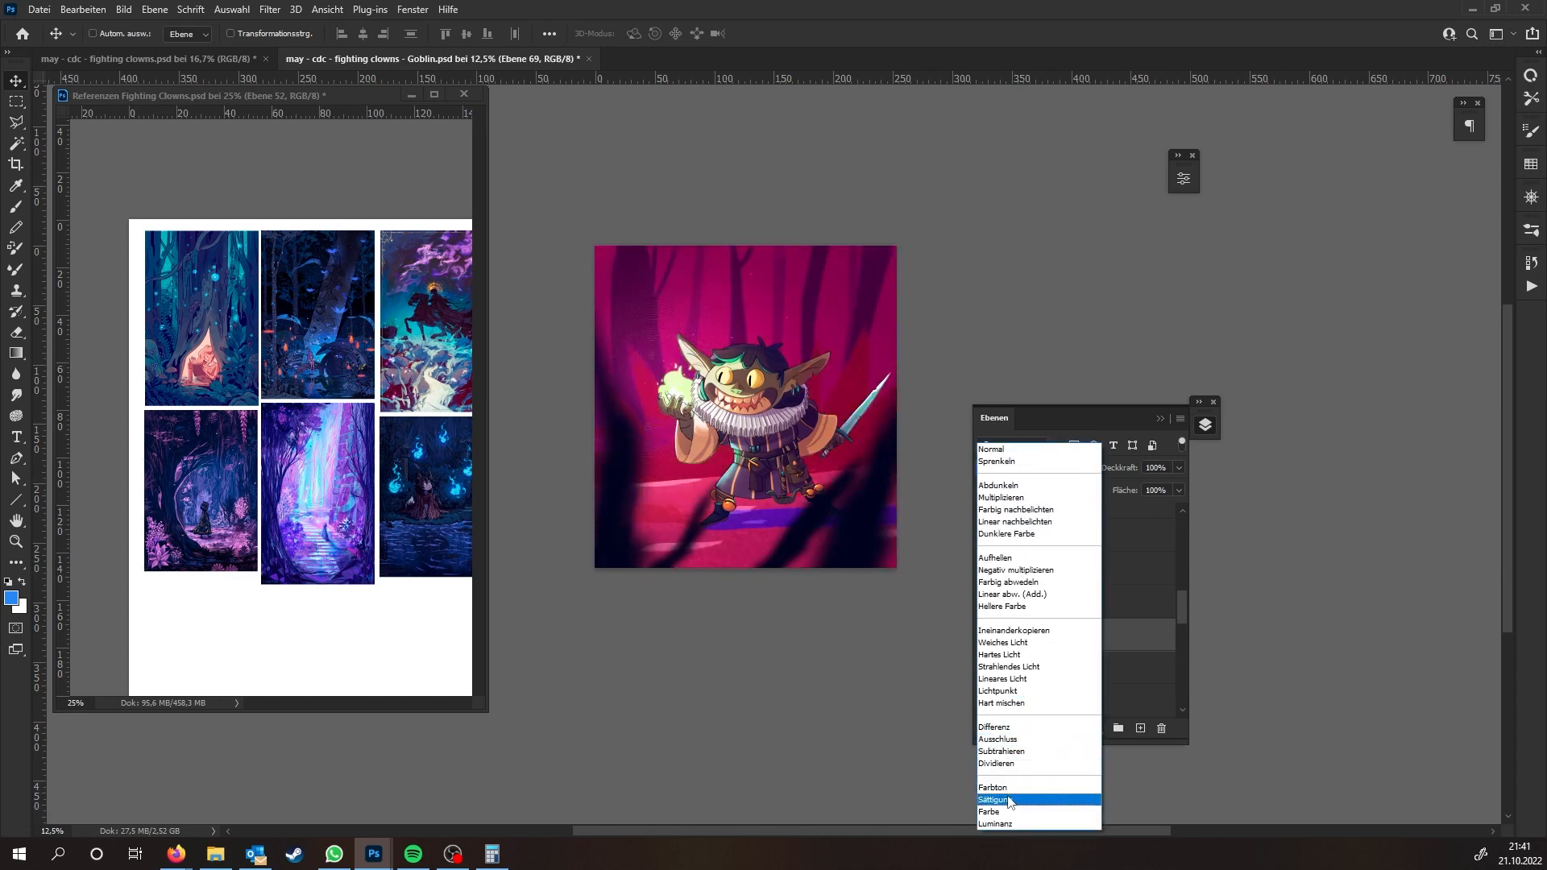
left_click(1010, 800)
key("shift+plus")
key("shift+plus")
key("shift+minus")
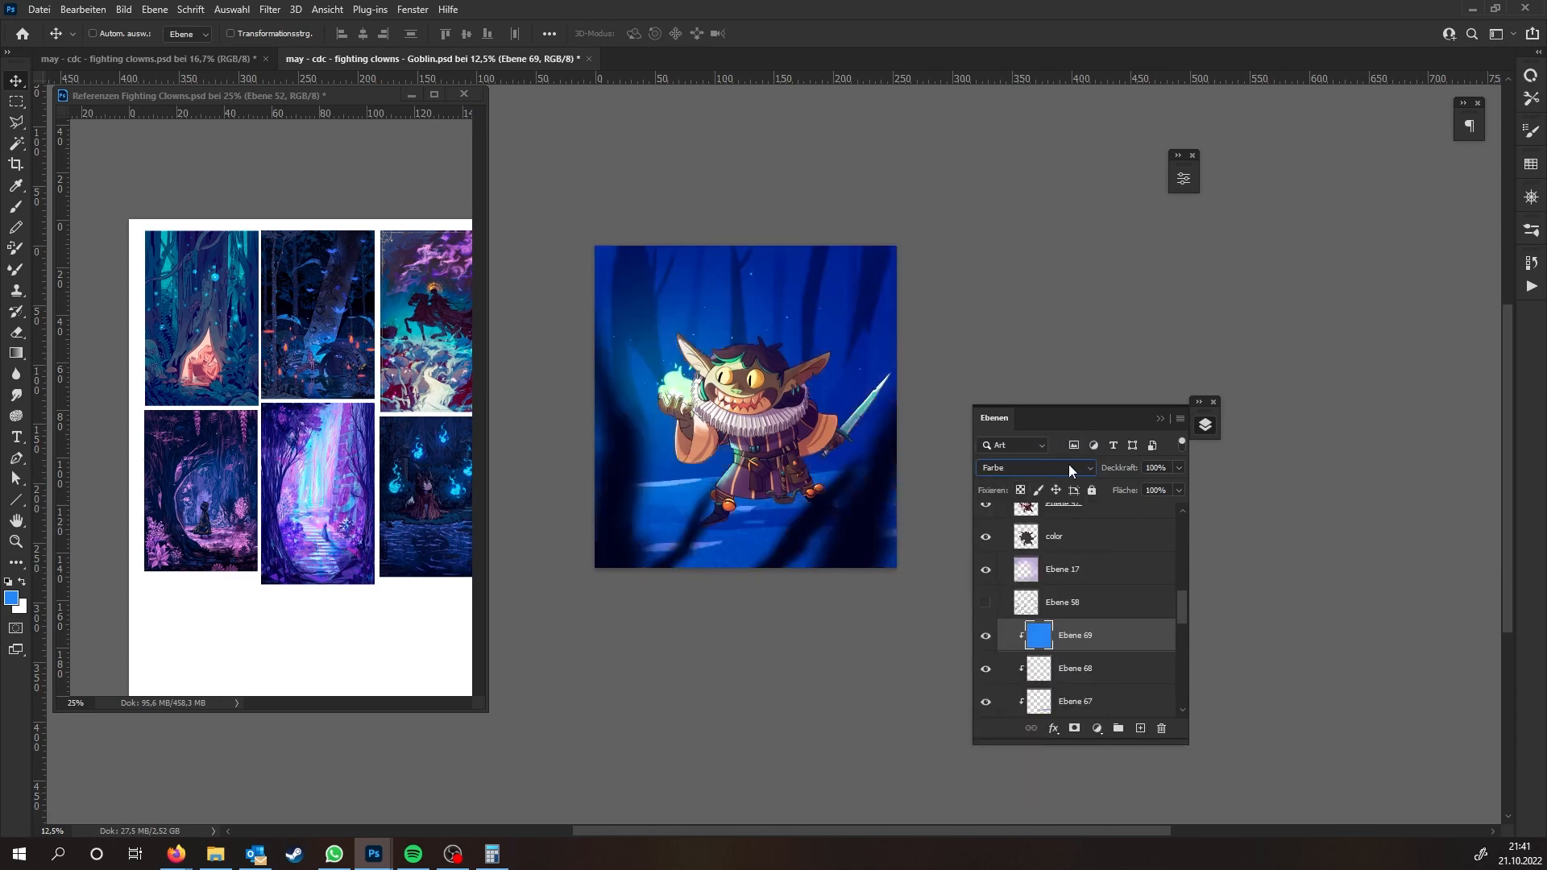
Set Ebene 69 to Multiplizieren and duplicate it directly above, keeping the copy on Multiplizieren
left_click(1070, 471)
left_click(1048, 493)
left_click_drag(1064, 648, 1064, 622, "alt")
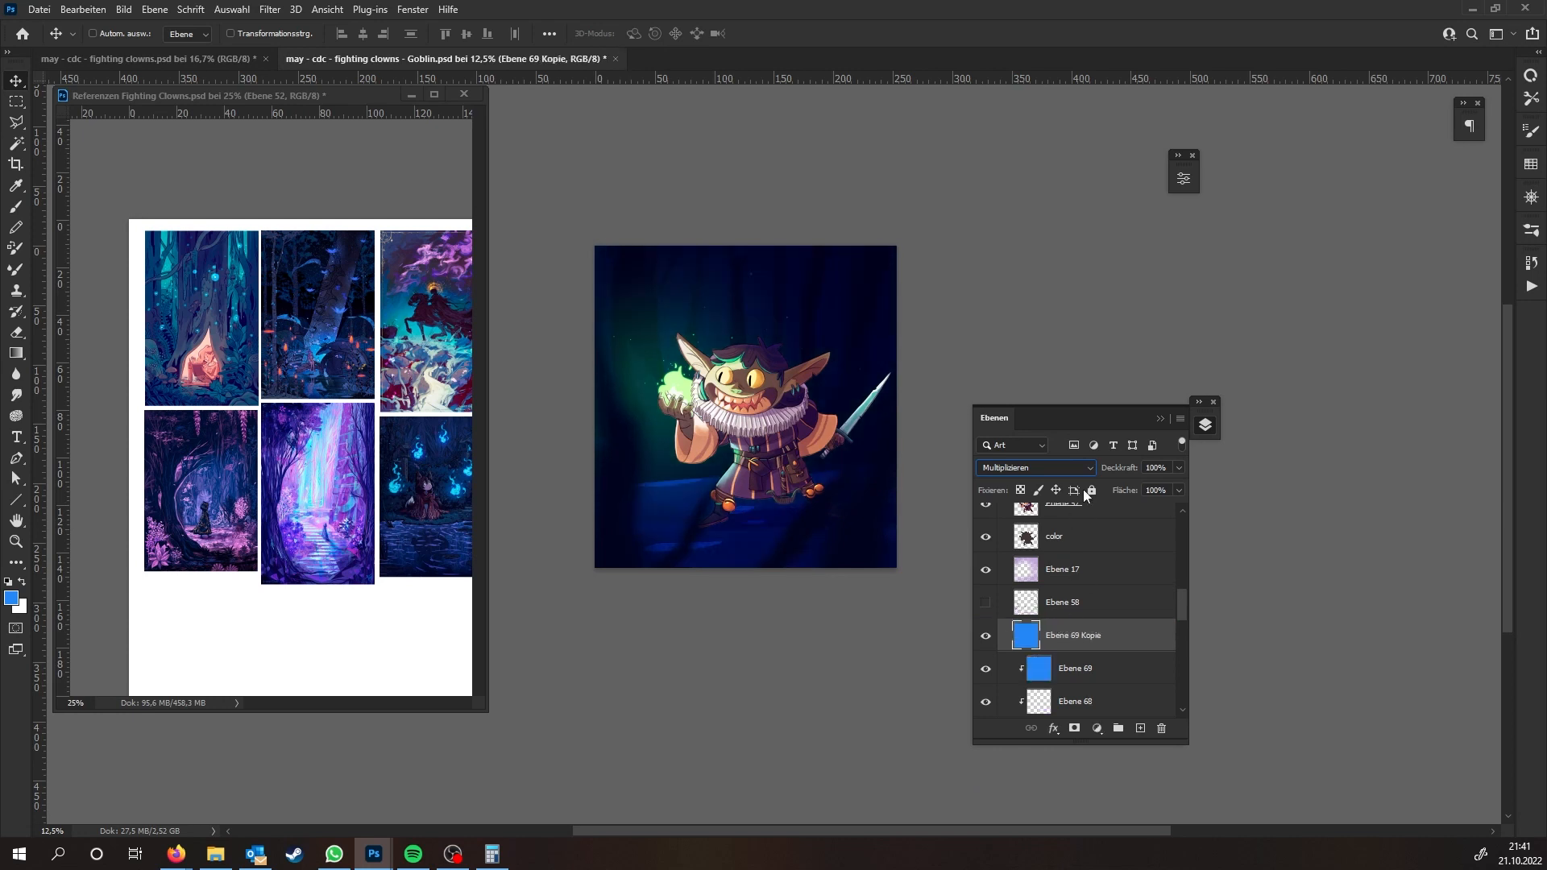
left_click(1048, 467)
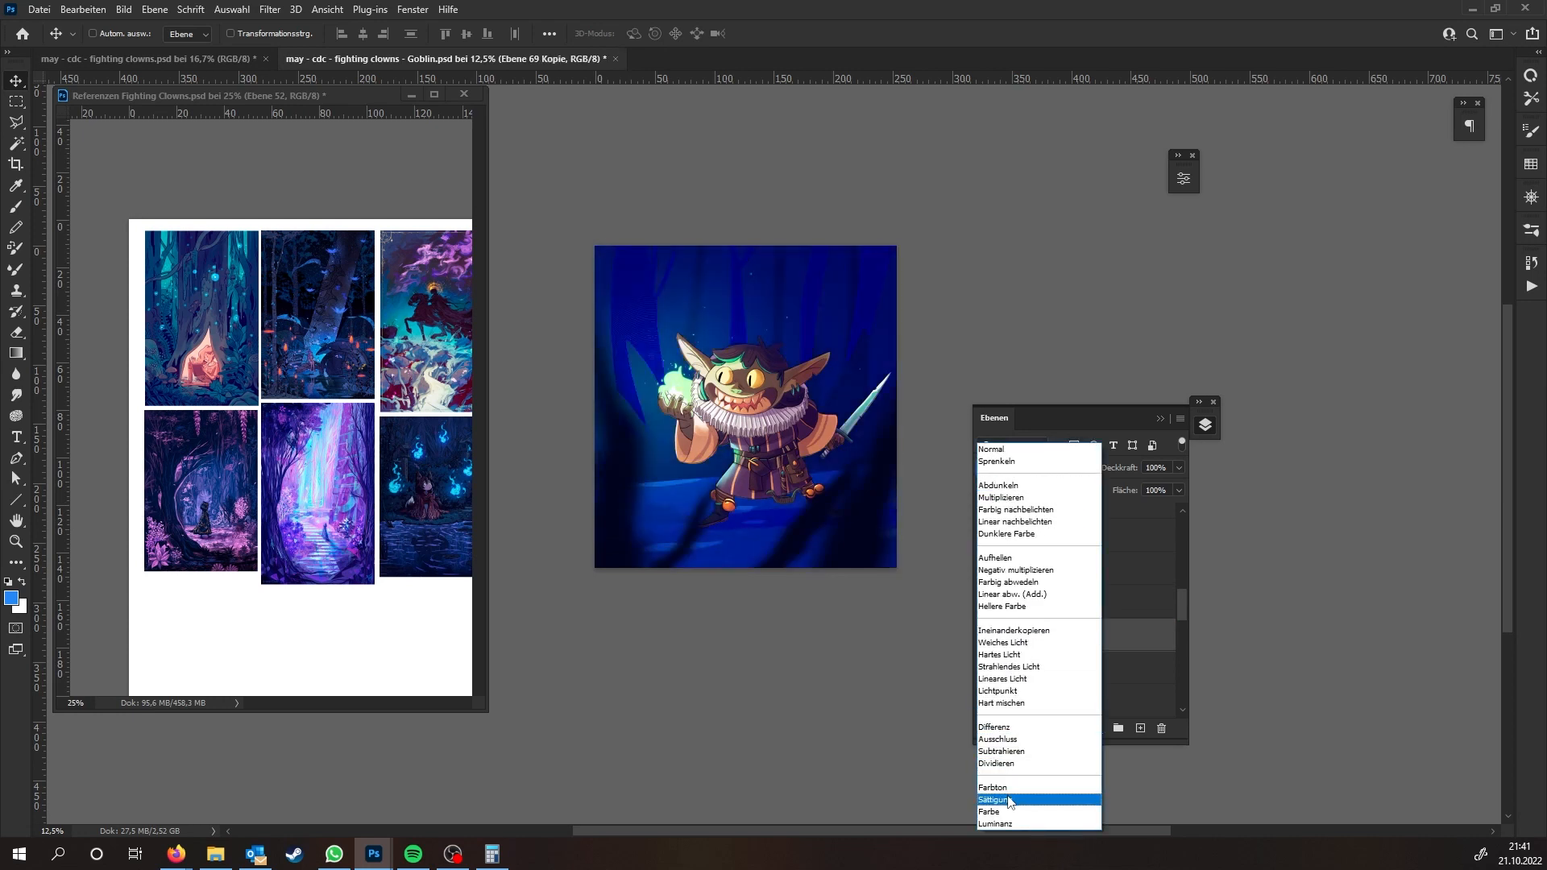
left_click(999, 497)
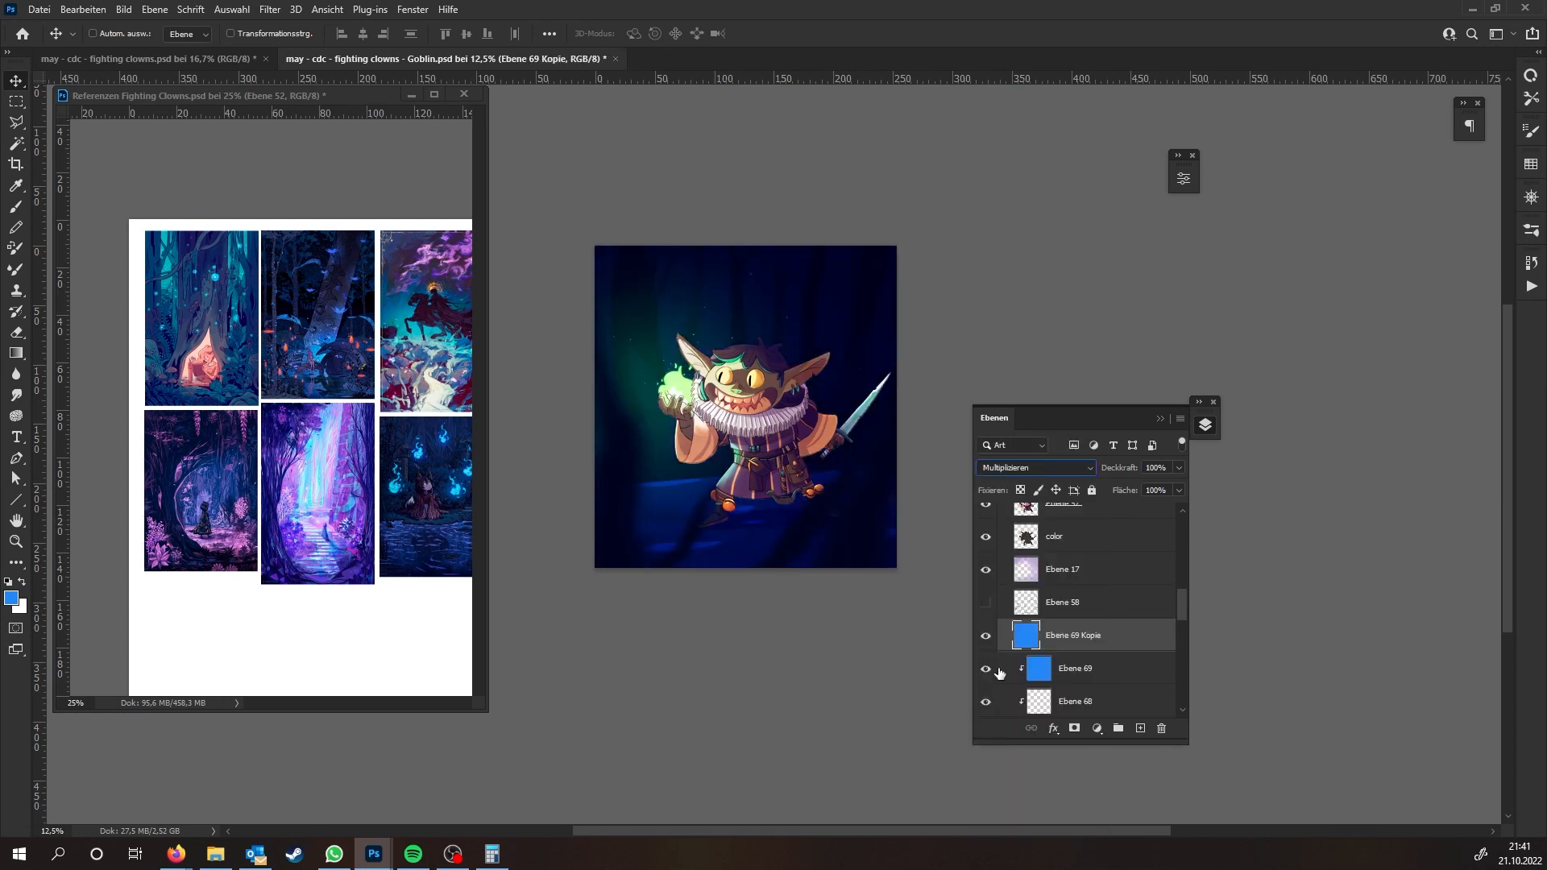
Compare the illustration with Ebene 69 Kopie hidden and shown at different zoom levels
left_click(985, 636)
left_click(986, 636)
key("ctrl+minus")
key("ctrl+minus")
key("ctrl+plus")
key("ctrl+plus")
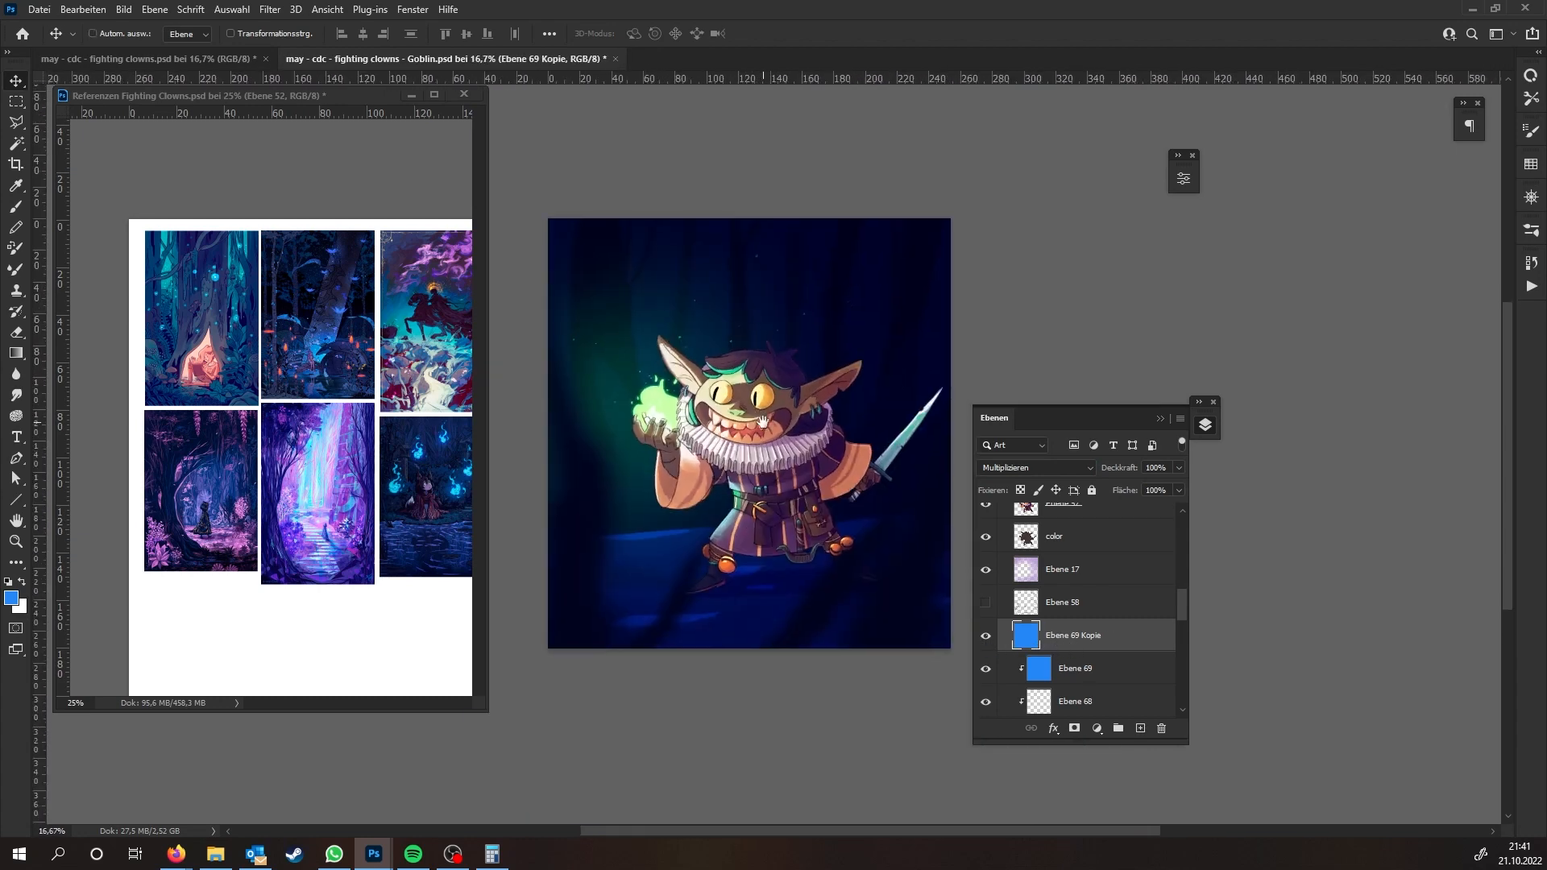
left_click(987, 638)
left_click(987, 638)
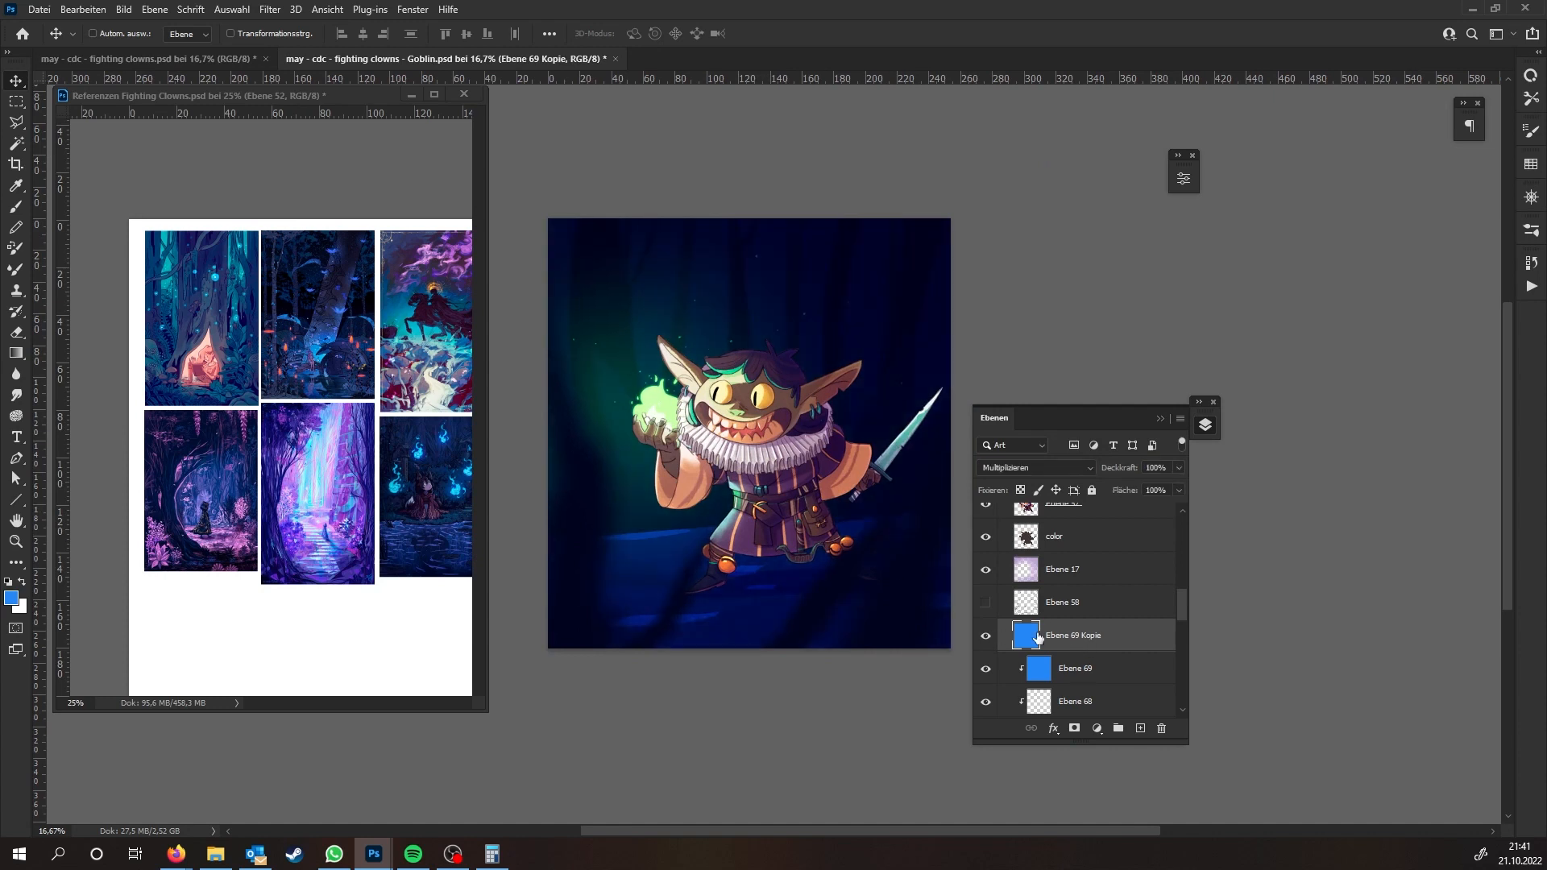
Move Ebene 69 Kopie directly below the Light source layer and hide the original Ebene 69
left_click(986, 638)
scroll(1070, 629, "up", 5)
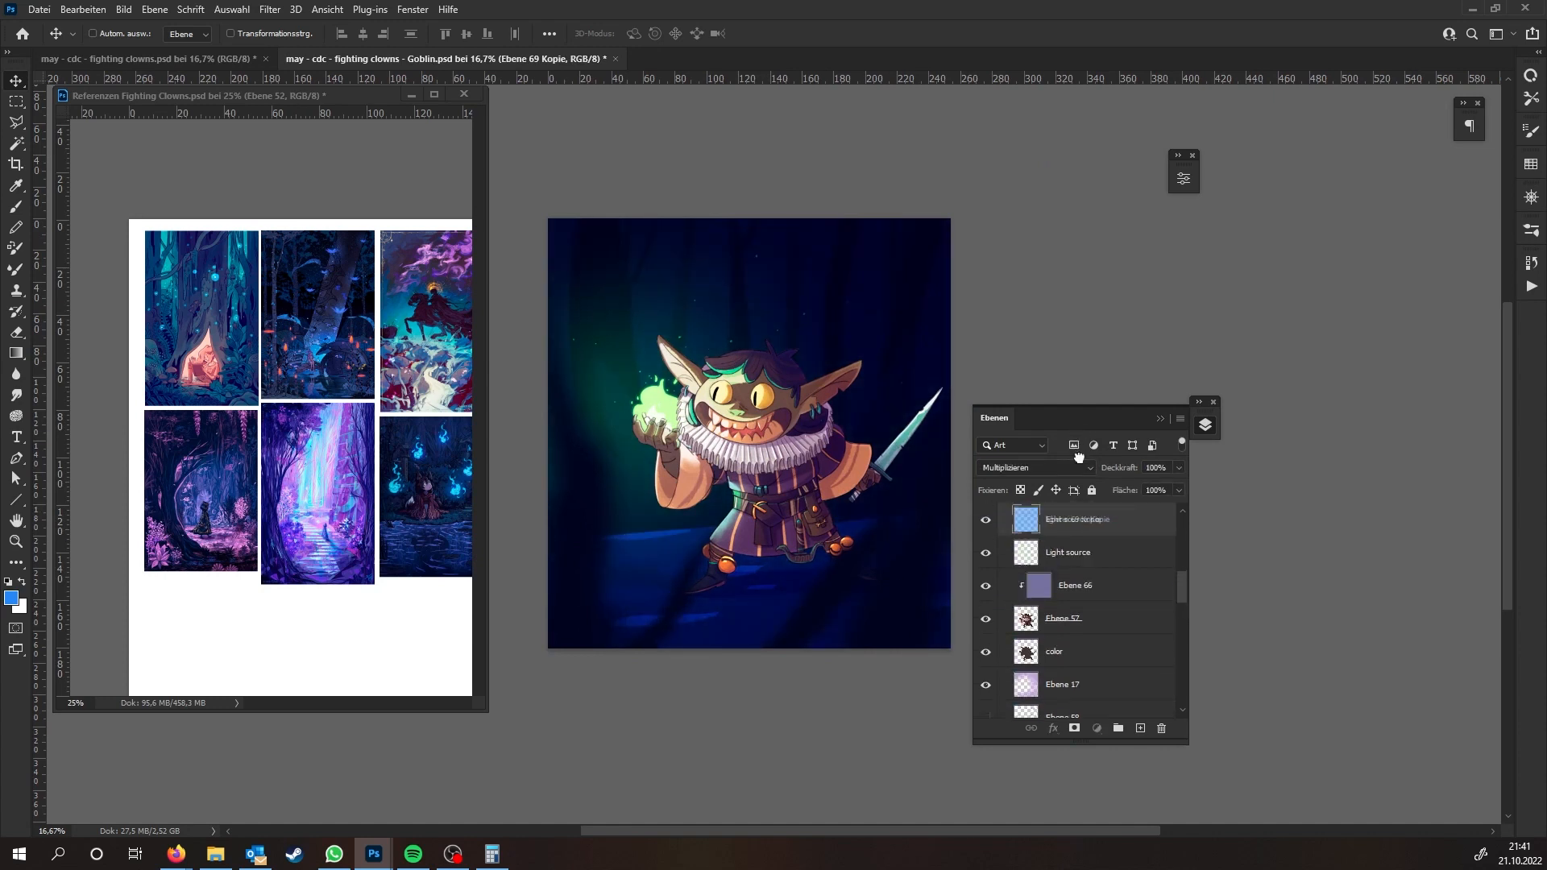
left_click_drag(1075, 590, 1069, 598)
left_click_drag(931, 567, 926, 510)
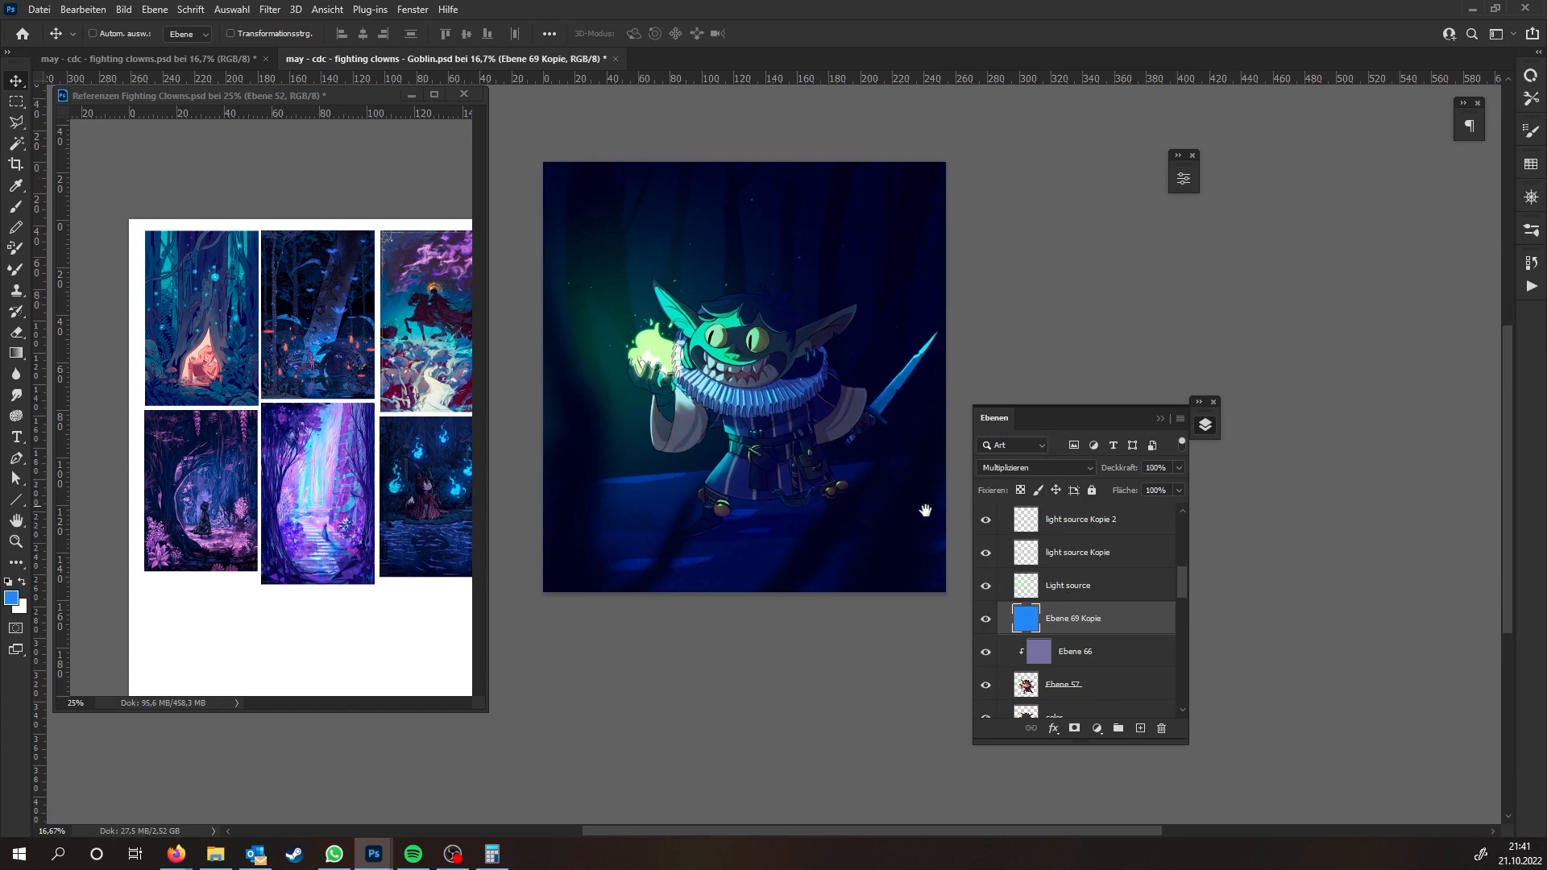
scroll(1017, 610, "down", 2)
left_click(986, 619)
scroll(1048, 612, "up", 3)
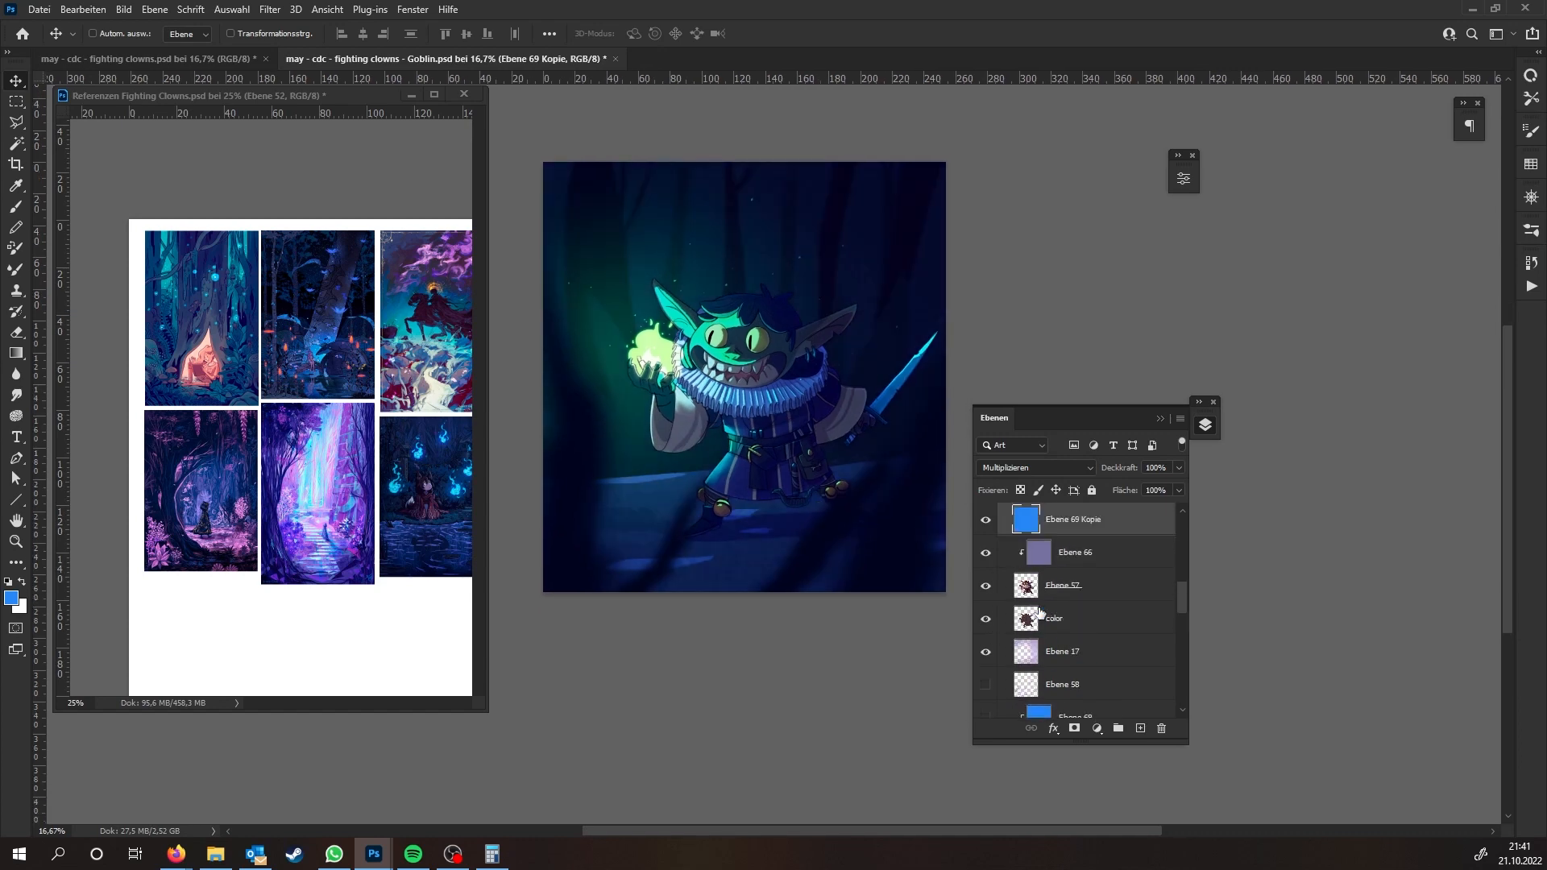
Try the Linear nachbelichten blend mode on Ebene 69 Kopie and return to Multiplizieren
left_click(1060, 469)
left_click(941, 463)
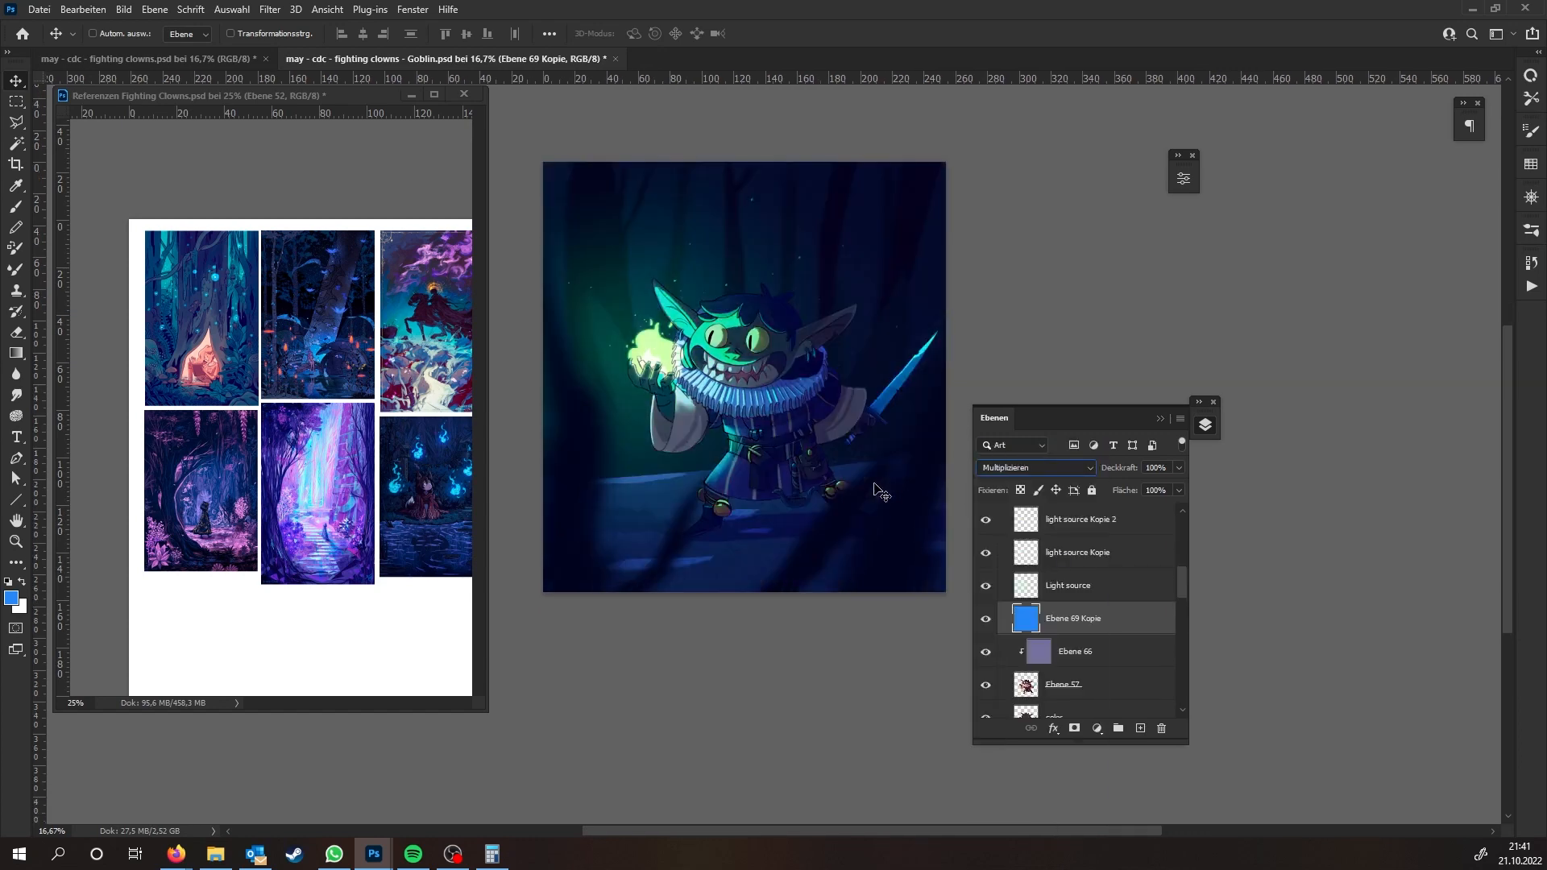
key("Down")
key("Down")
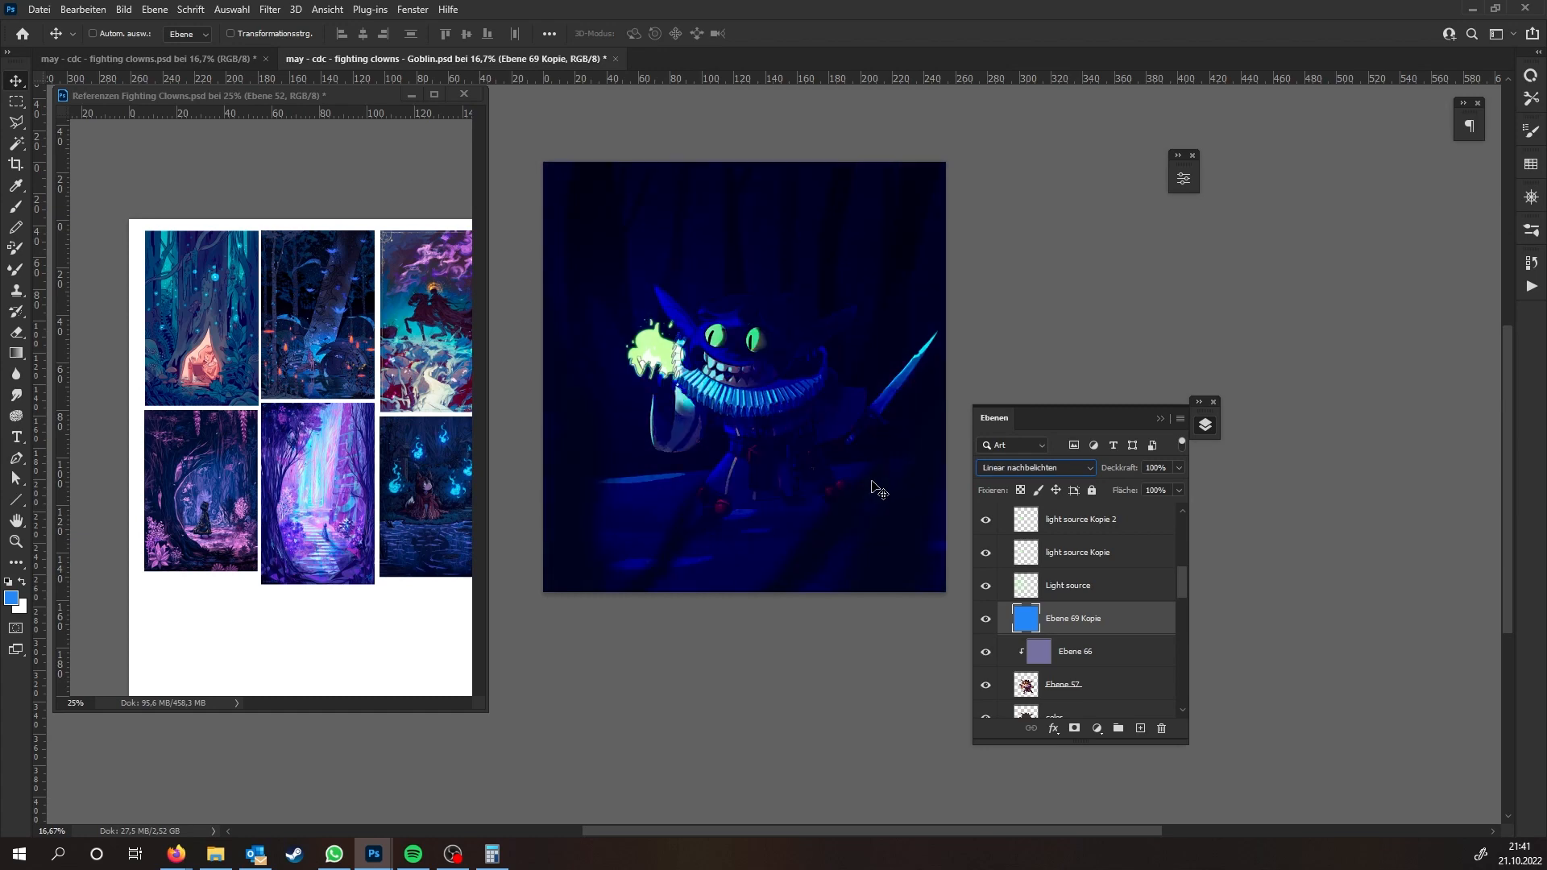
key("Up")
key("Up")
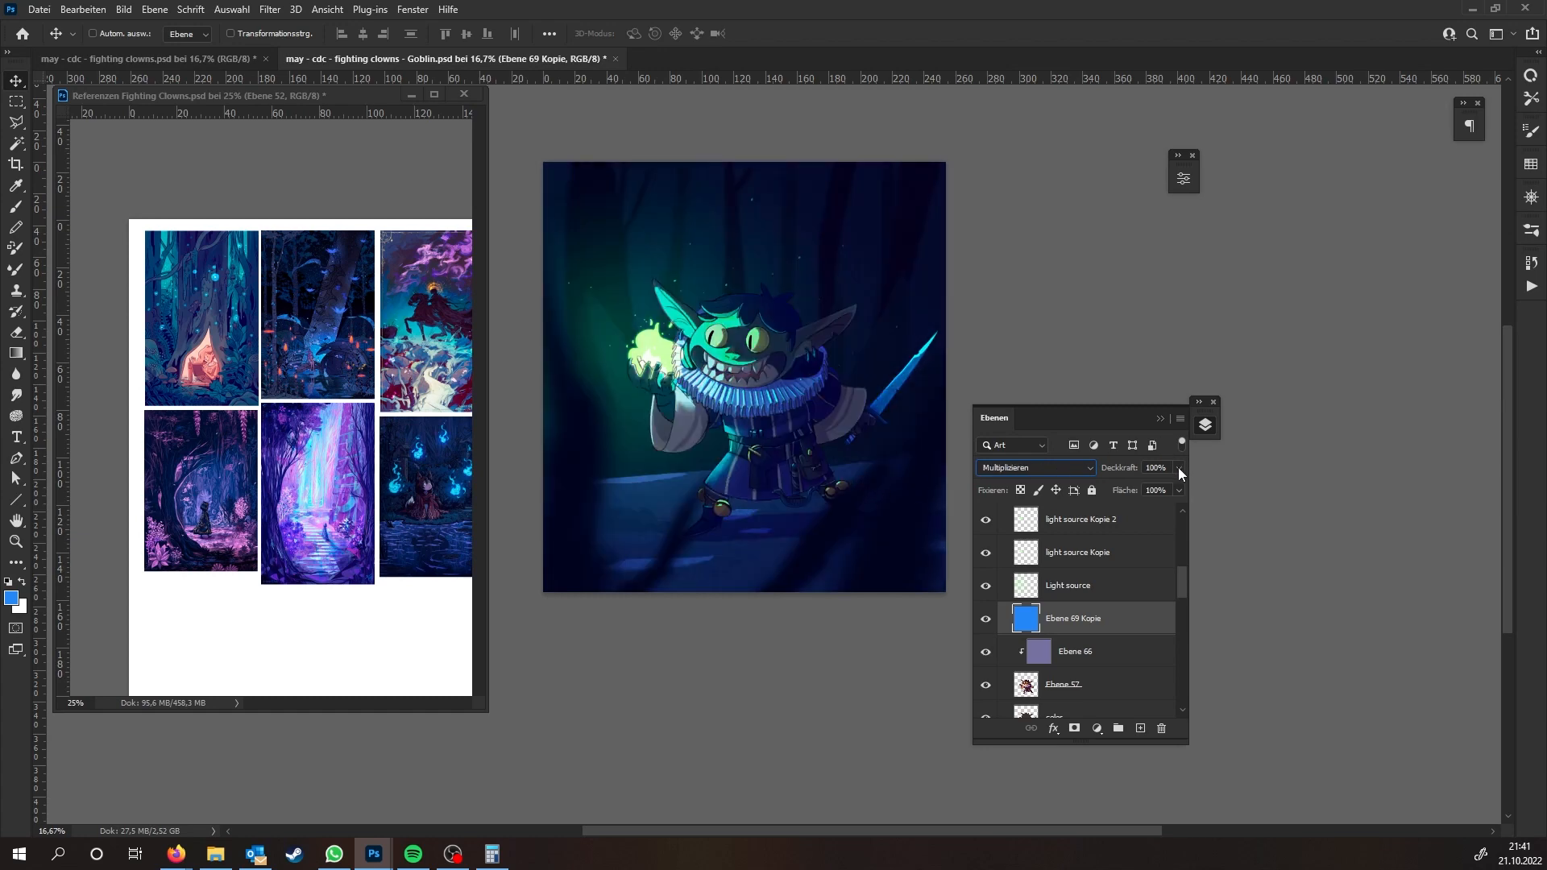
Set Ebene 69 Kopie to the Weiches Licht blend mode and its opacity to 22%
key("Down")
key("Down")
key("Down")
key("Down")
key("Down")
key("Down")
key("Down")
key("Down")
key("Down")
key("Down")
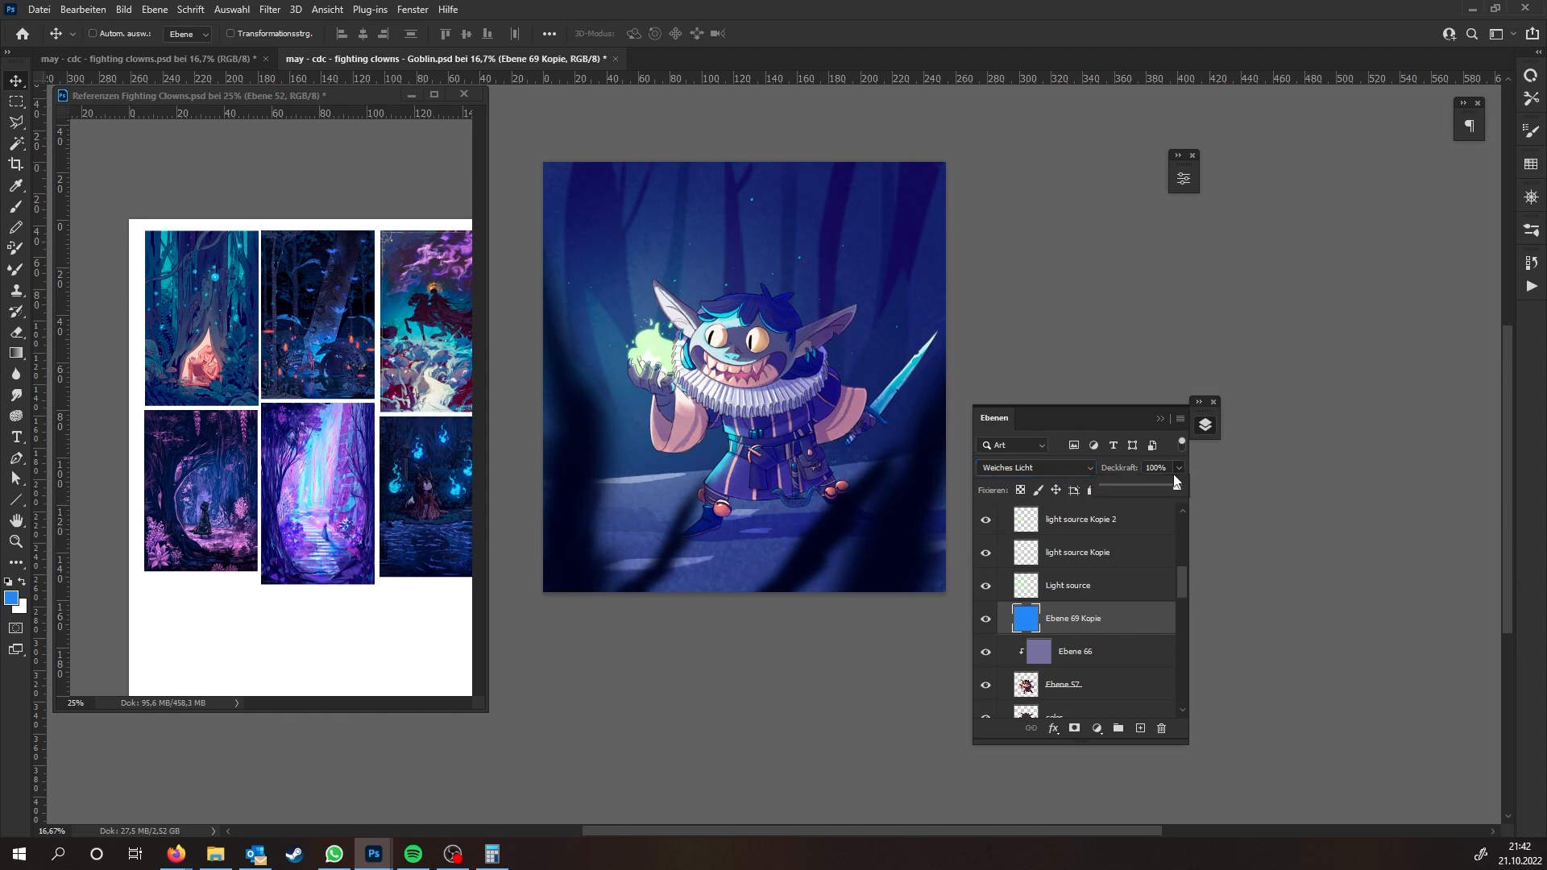
left_click_drag(1175, 481, 1159, 489)
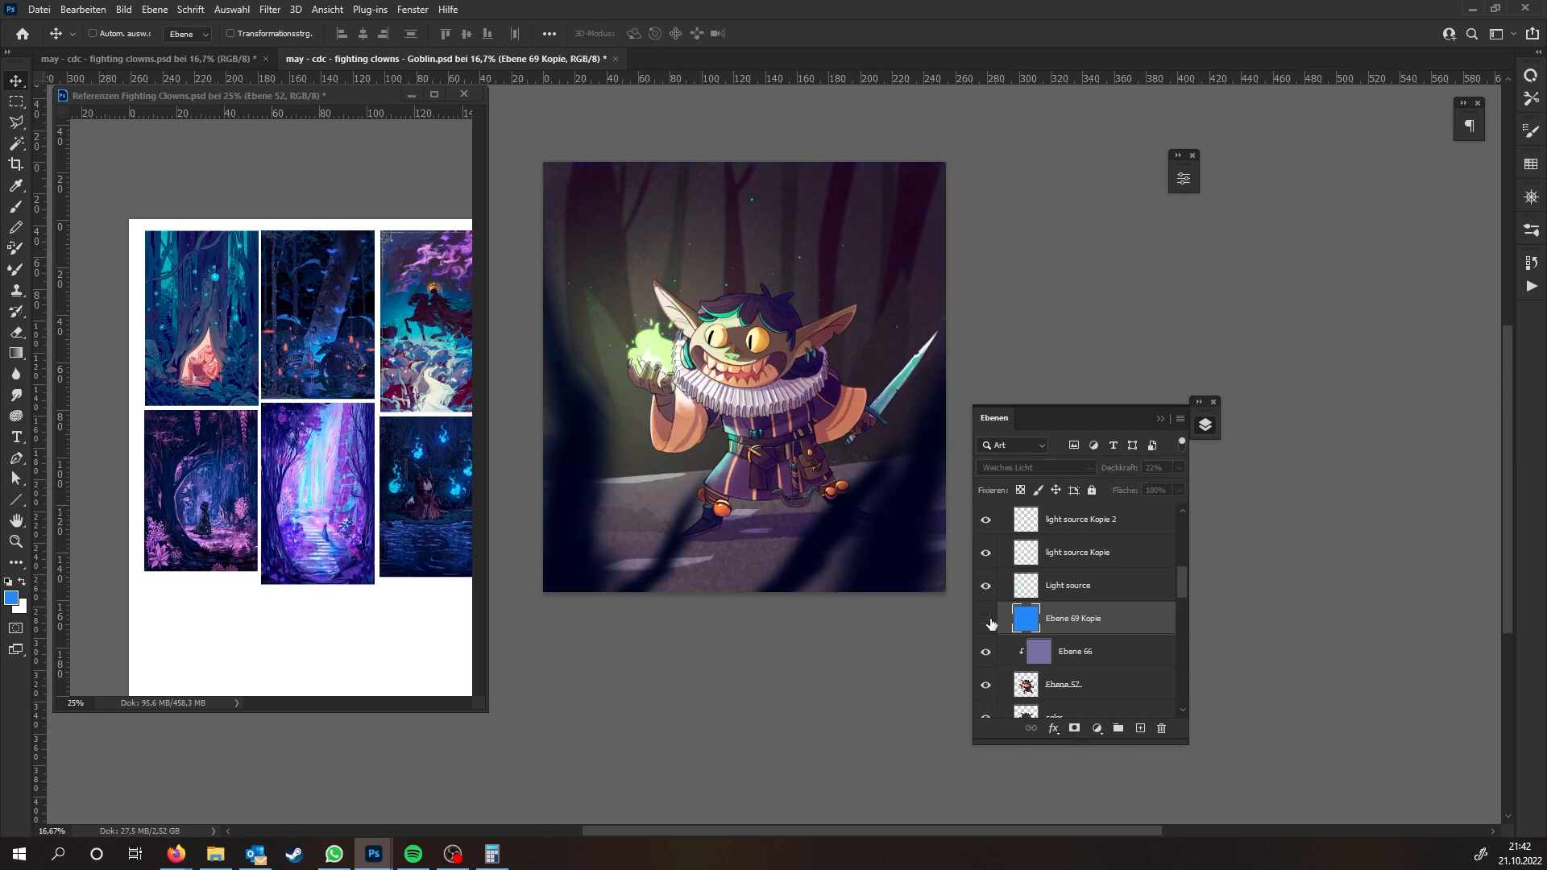
Try blend modes including Hartes Licht, Hart mischen, Ausschluss and Farbe on Ebene 69 Kopie
left_click(1065, 467)
left_click(1003, 654)
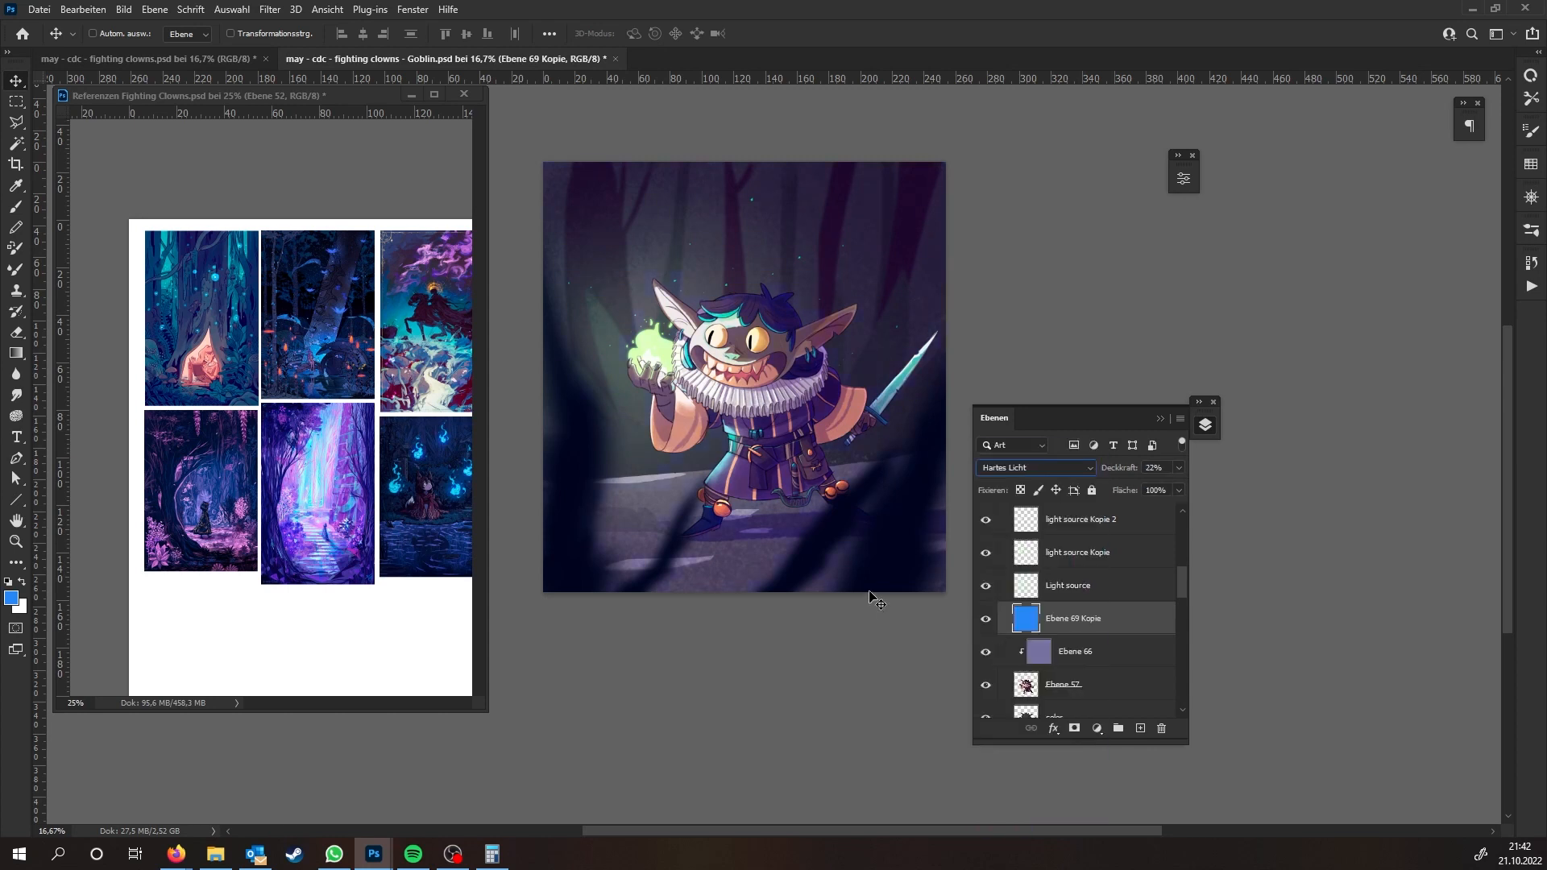
key("shift+plus")
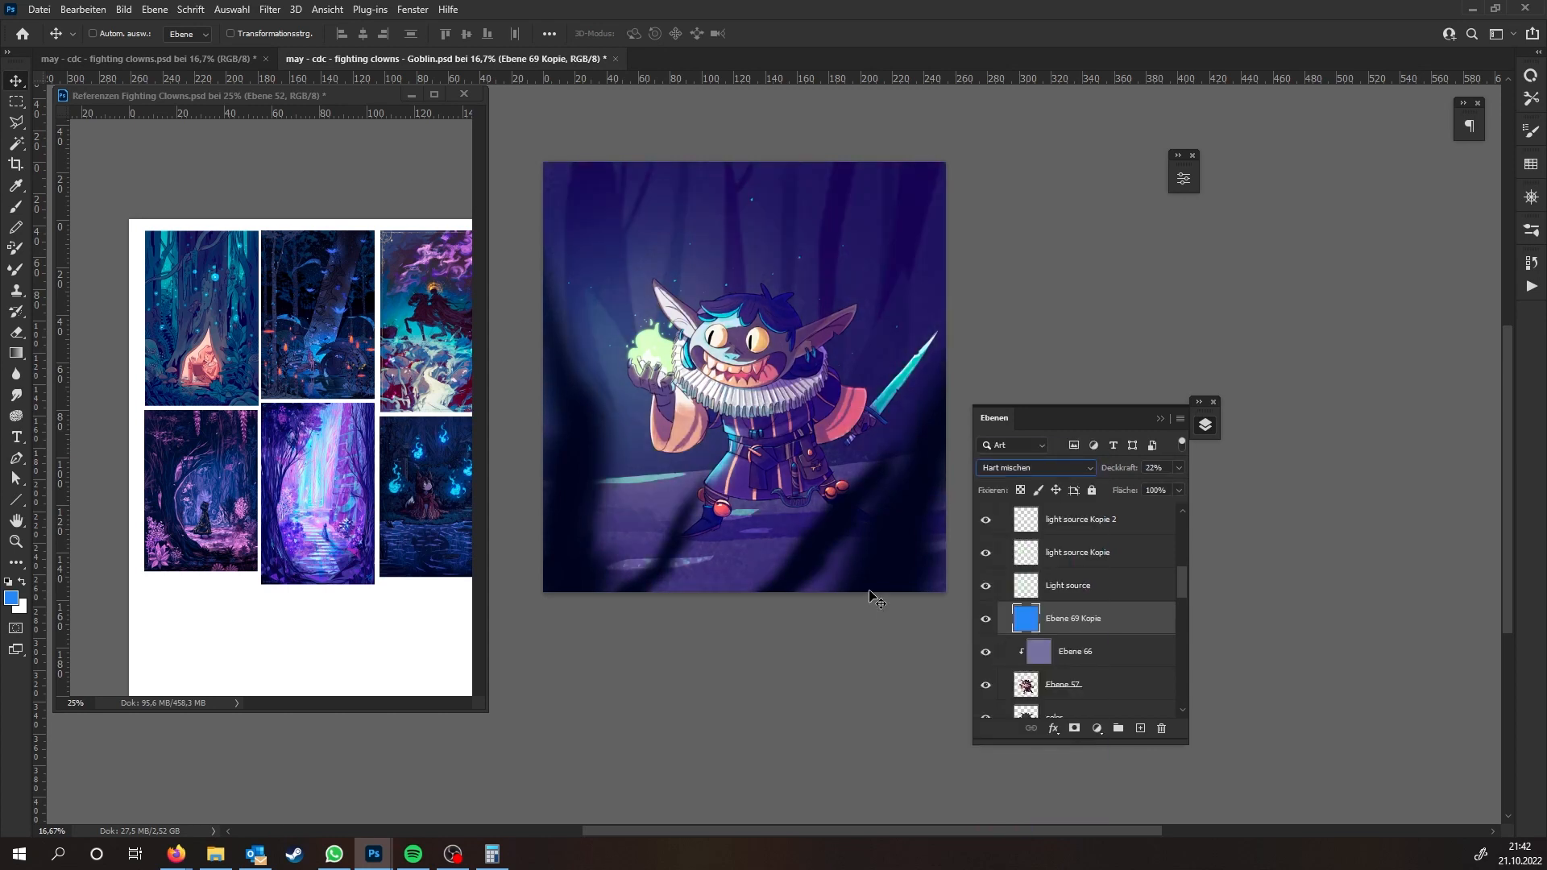
key("shift+plus")
key("shift+plus")
key("shift+plus")
key("shift+plus")
key("shift+plus")
key("shift+plus")
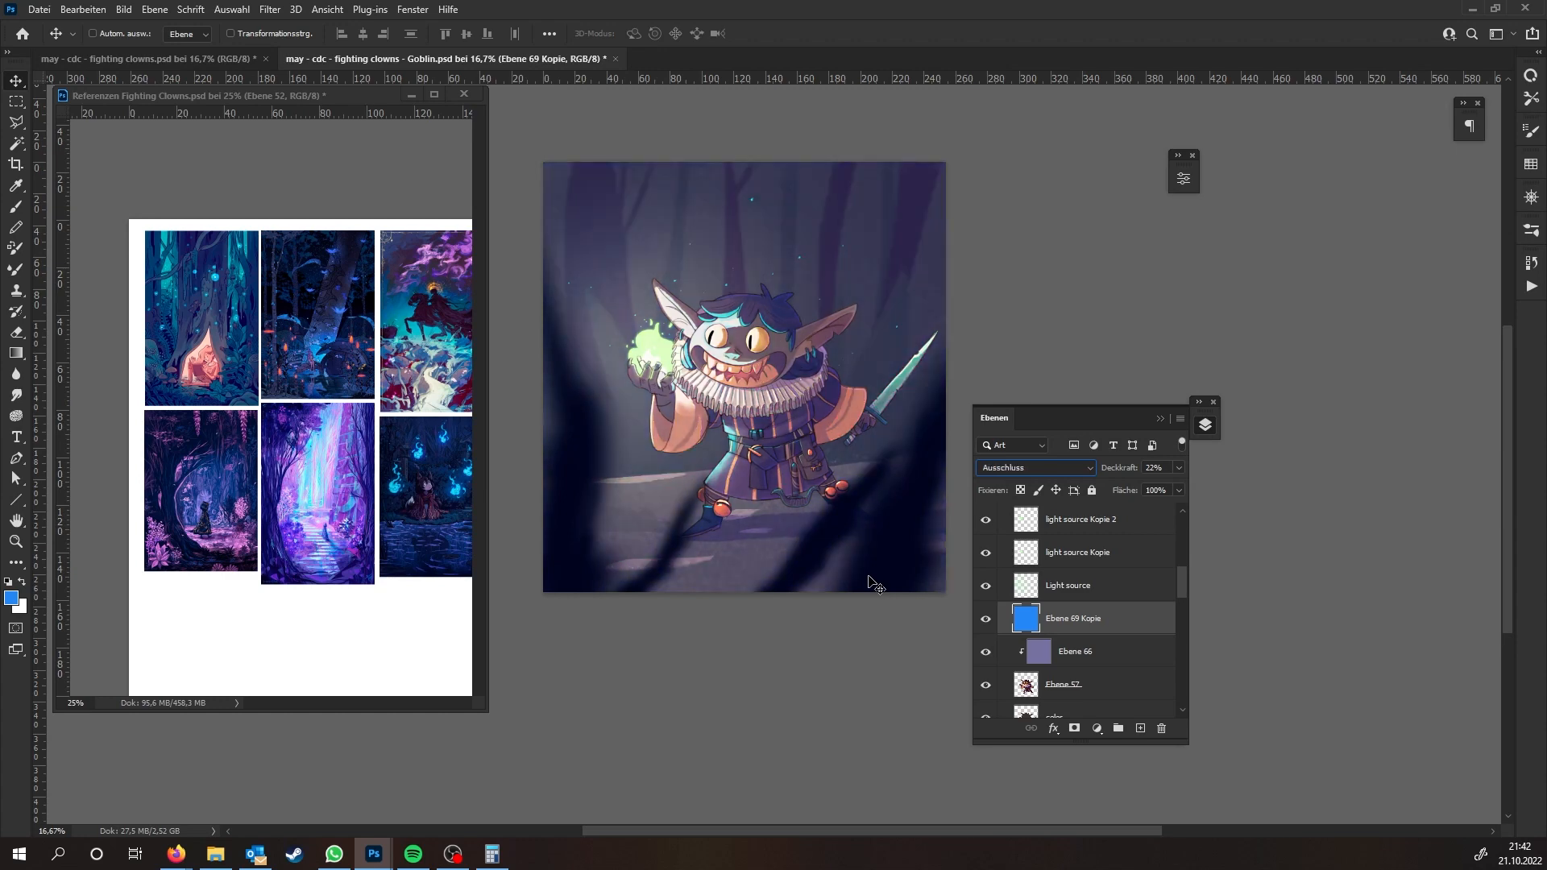
key("alt+shift+u")
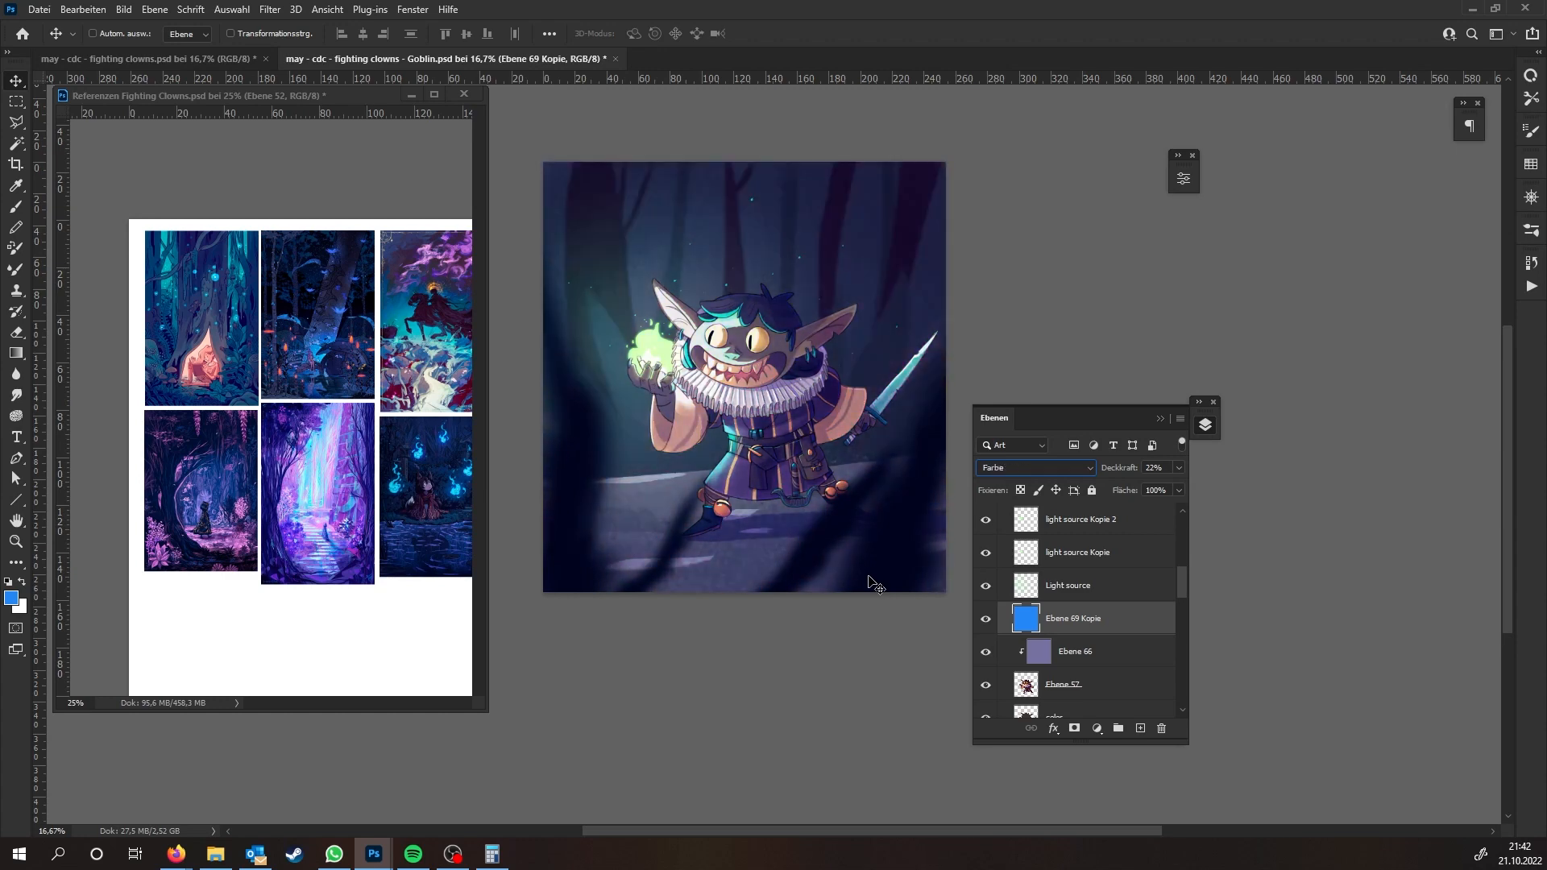
Return Ebene 69 Kopie to the Weiches Licht blend mode and set its opacity to 30%
key("Up")
key("Up")
key("Up")
key("Up")
key("Up")
key("Up")
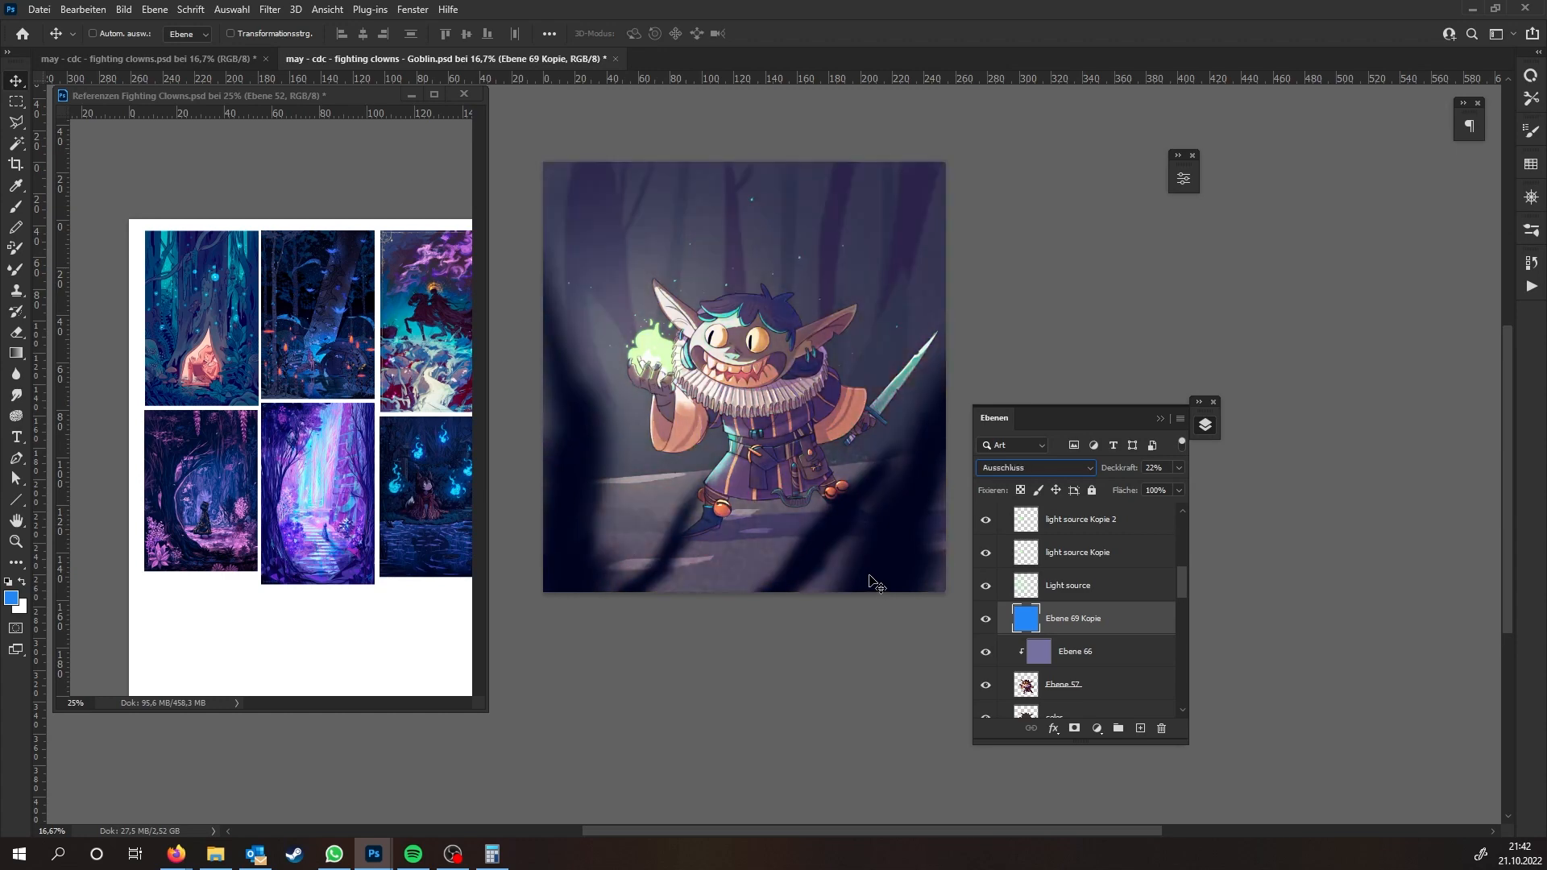
key("Up")
key("Up")
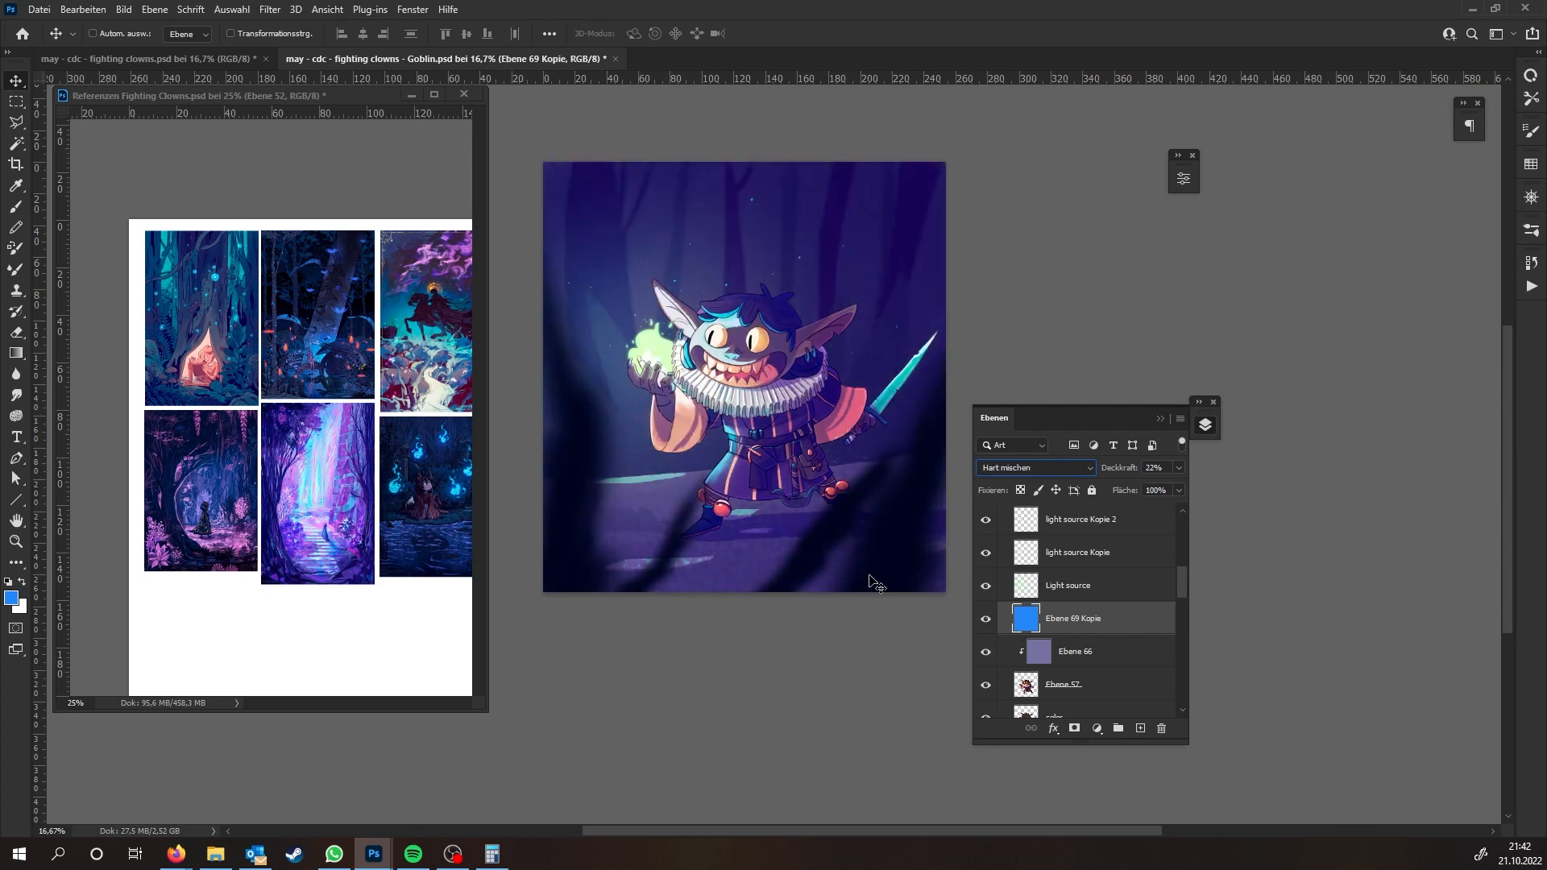
key("Up")
key("Up")
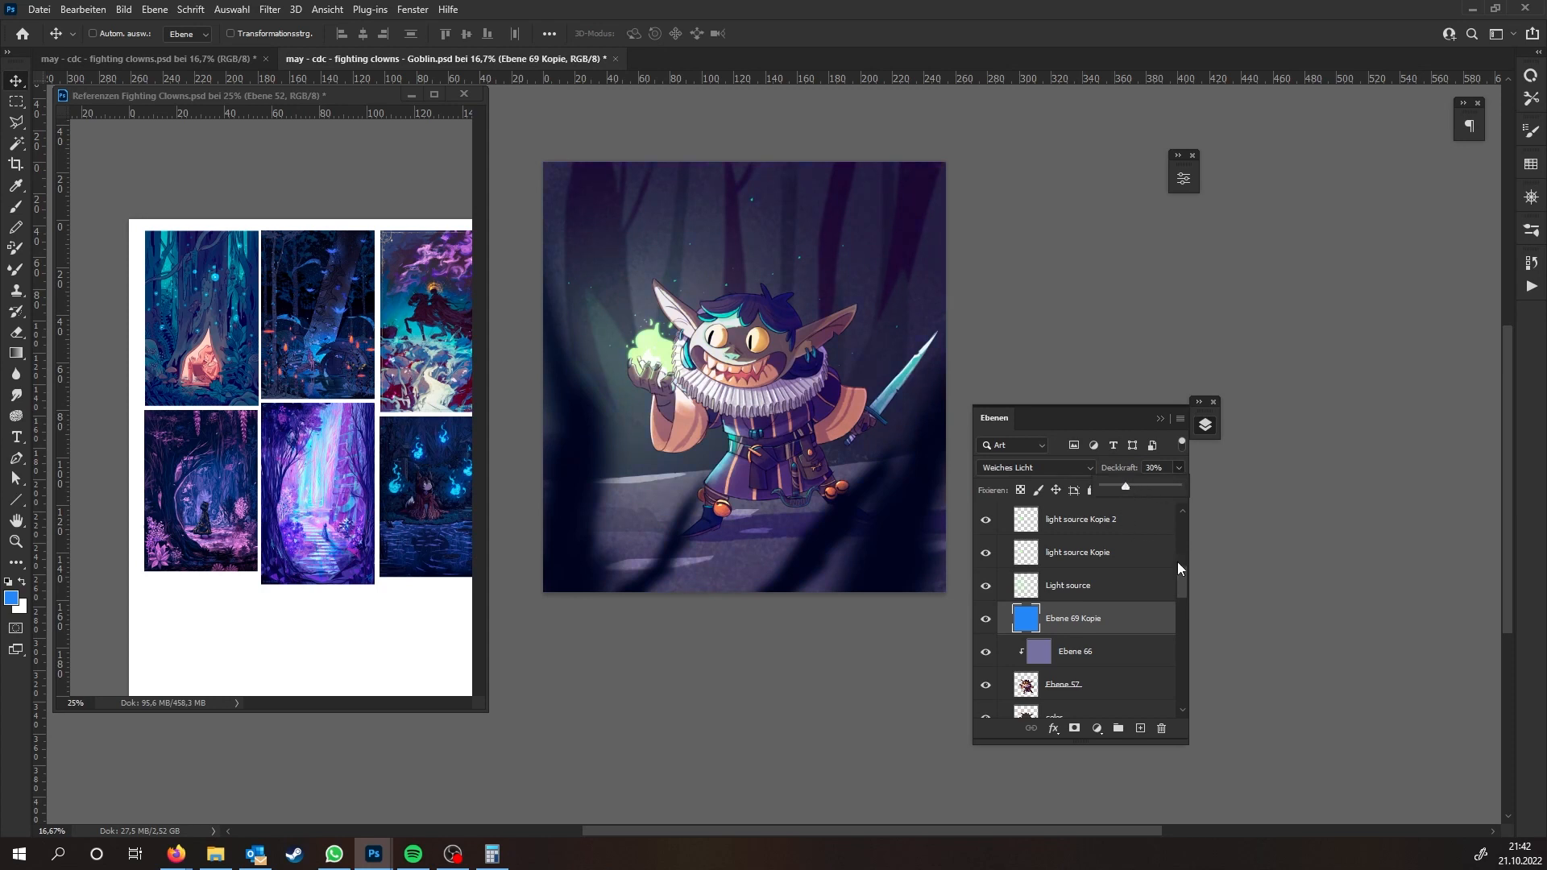
Check the illustration's values in greyscale with Ebene 69 Kopie hidden and shown, and make Ebene 69 visible again
left_click_drag(1177, 564, 1168, 516)
scroll(1045, 564, "down", 5)
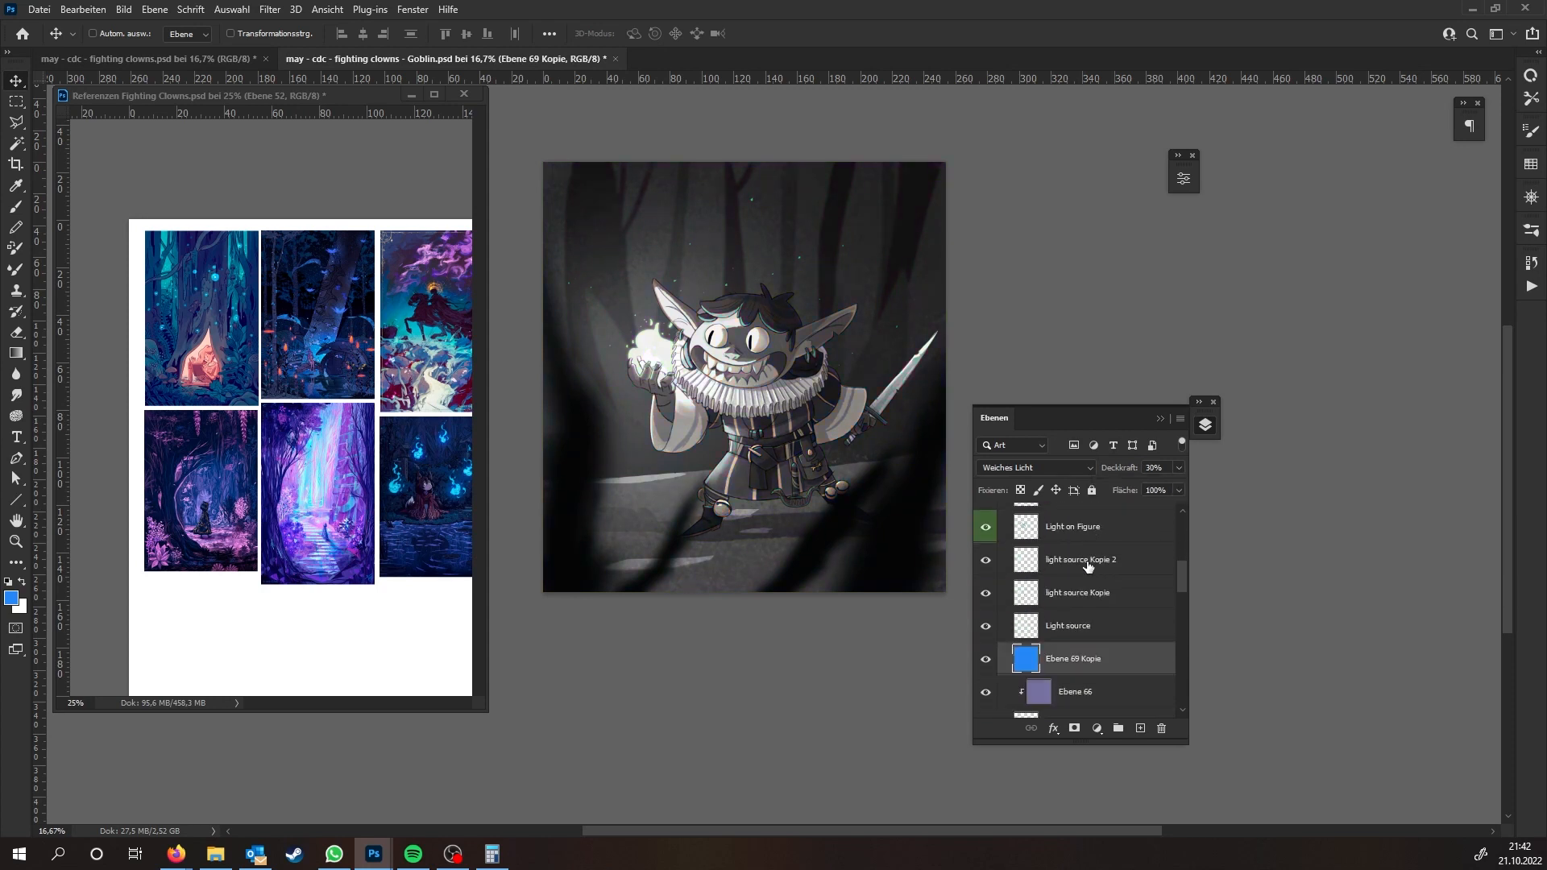
left_click(986, 659)
scroll(988, 665, "down", 5)
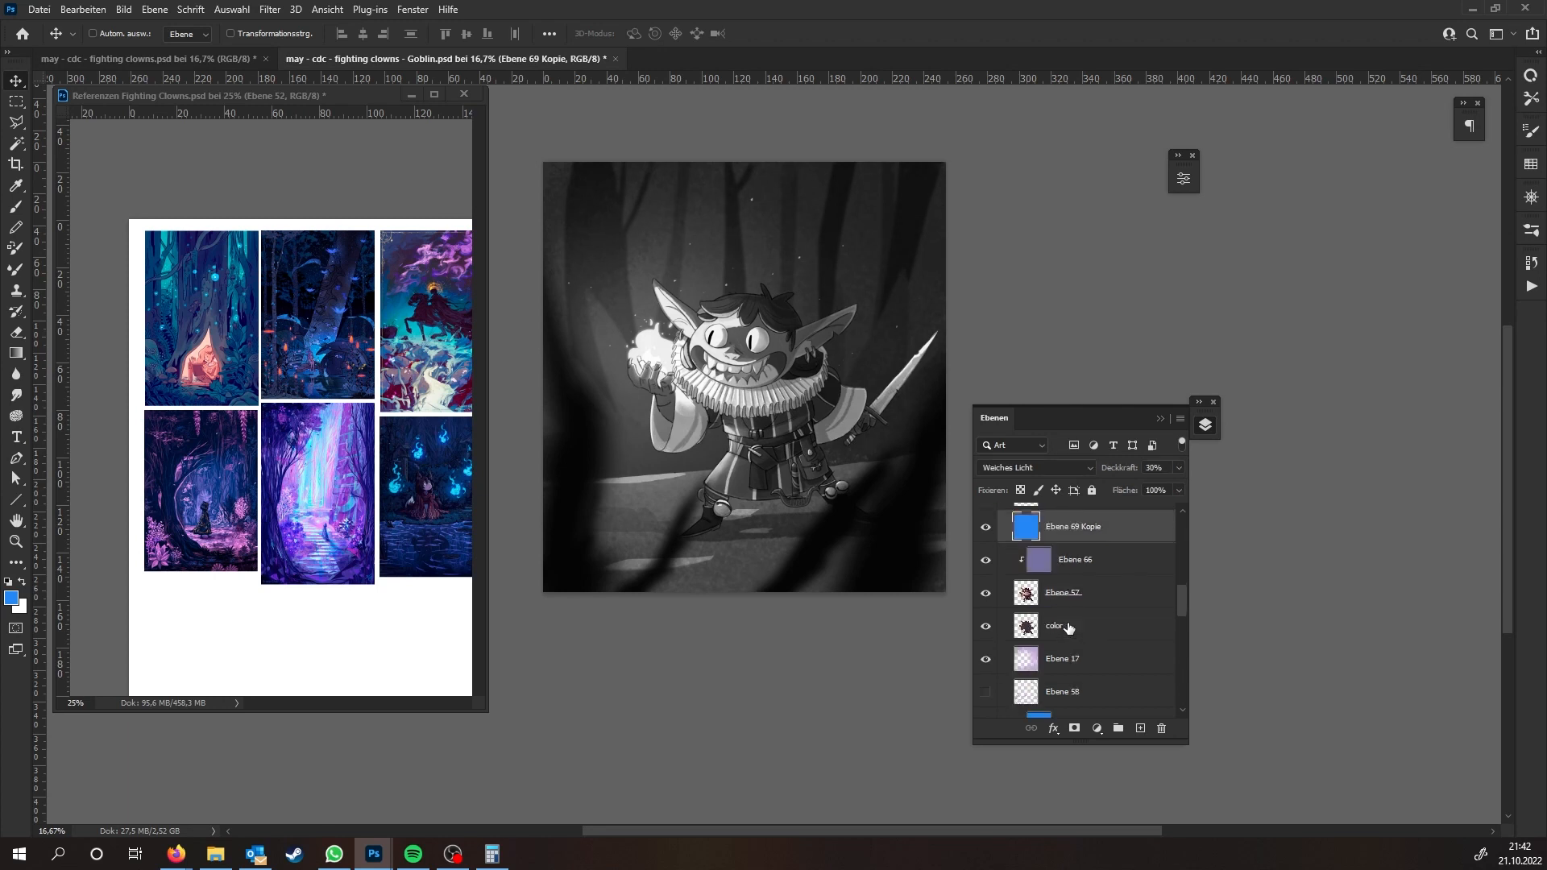
left_click(985, 626)
mouse_move(1181, 602)
left_mouse_down()
mouse_move(1181, 519)
mouse_move(1182, 584)
left_mouse_up()
Compare the coloured illustration with Ebene 69 Kopie and Ebene 69 each hidden and shown
left_click(985, 628)
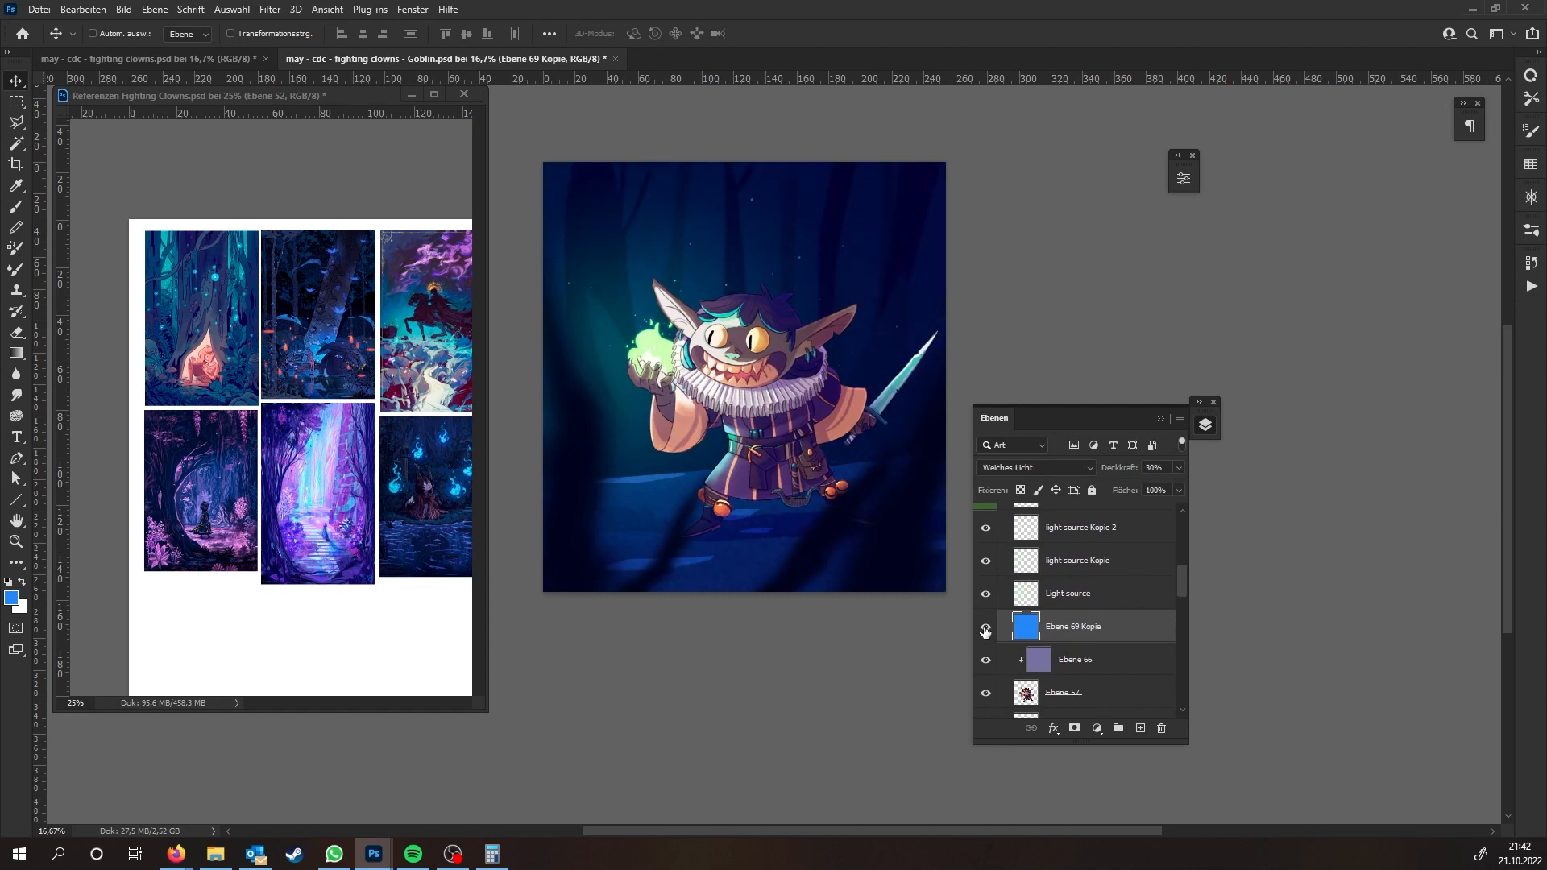
left_click(985, 631)
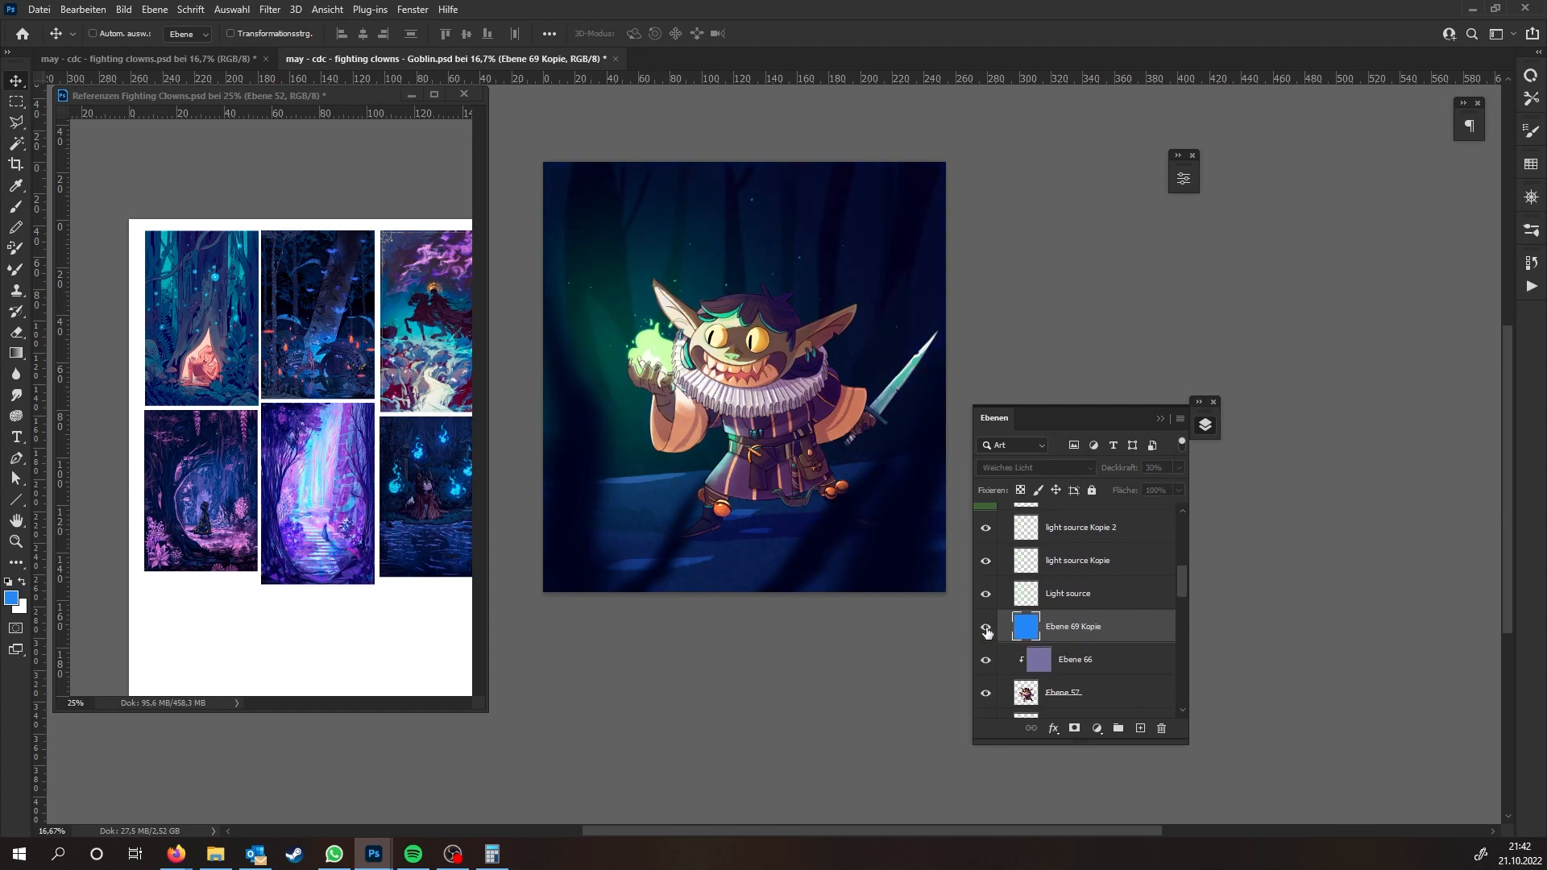
scroll(1055, 630, "up", 3)
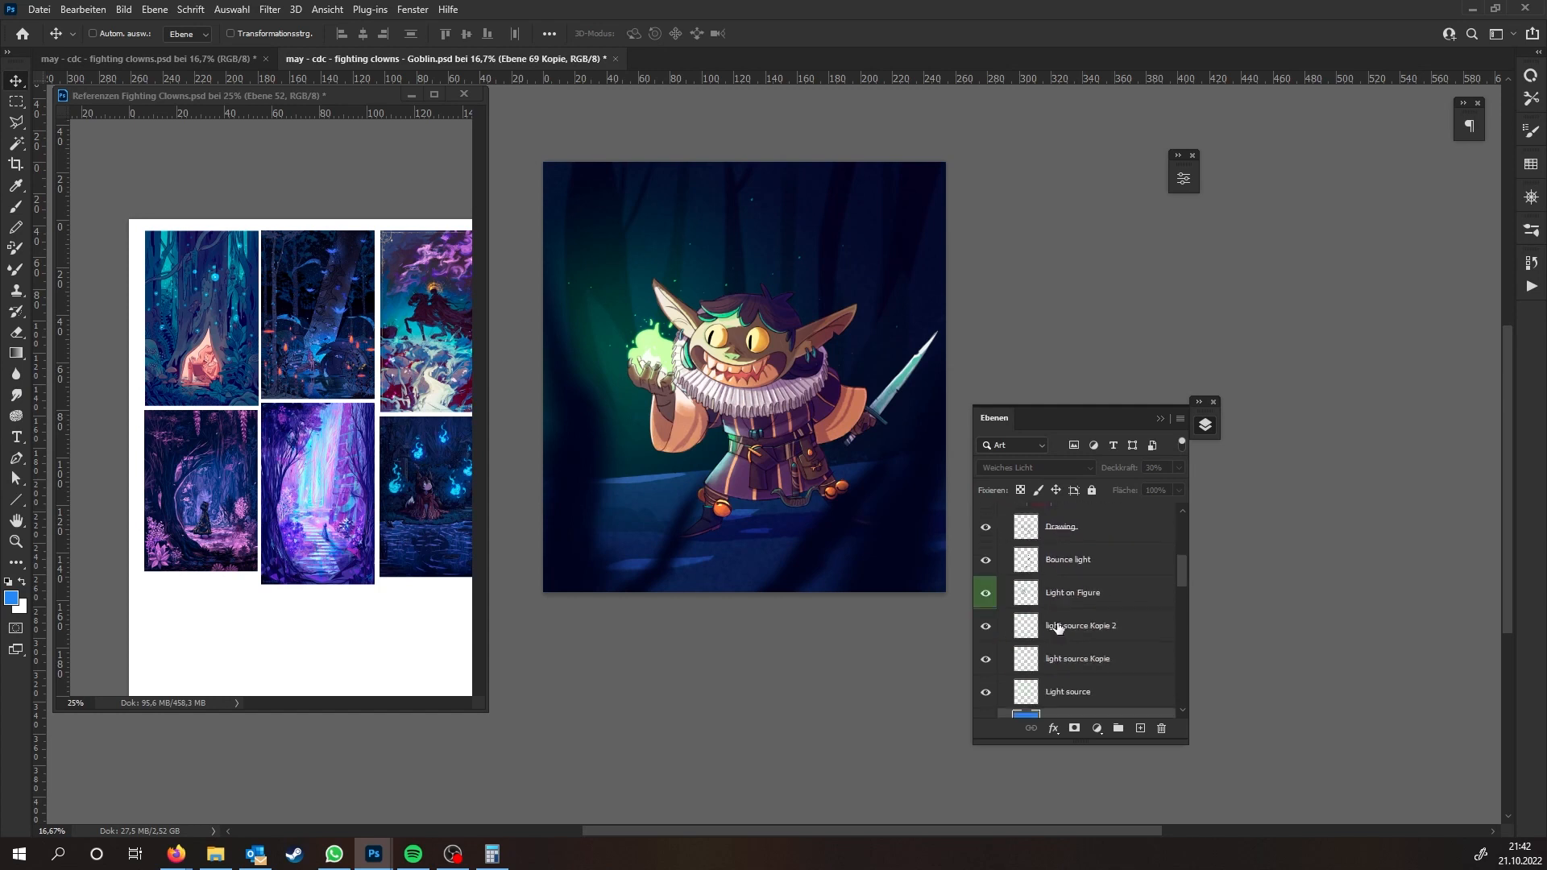
scroll(1058, 627, "down", 5)
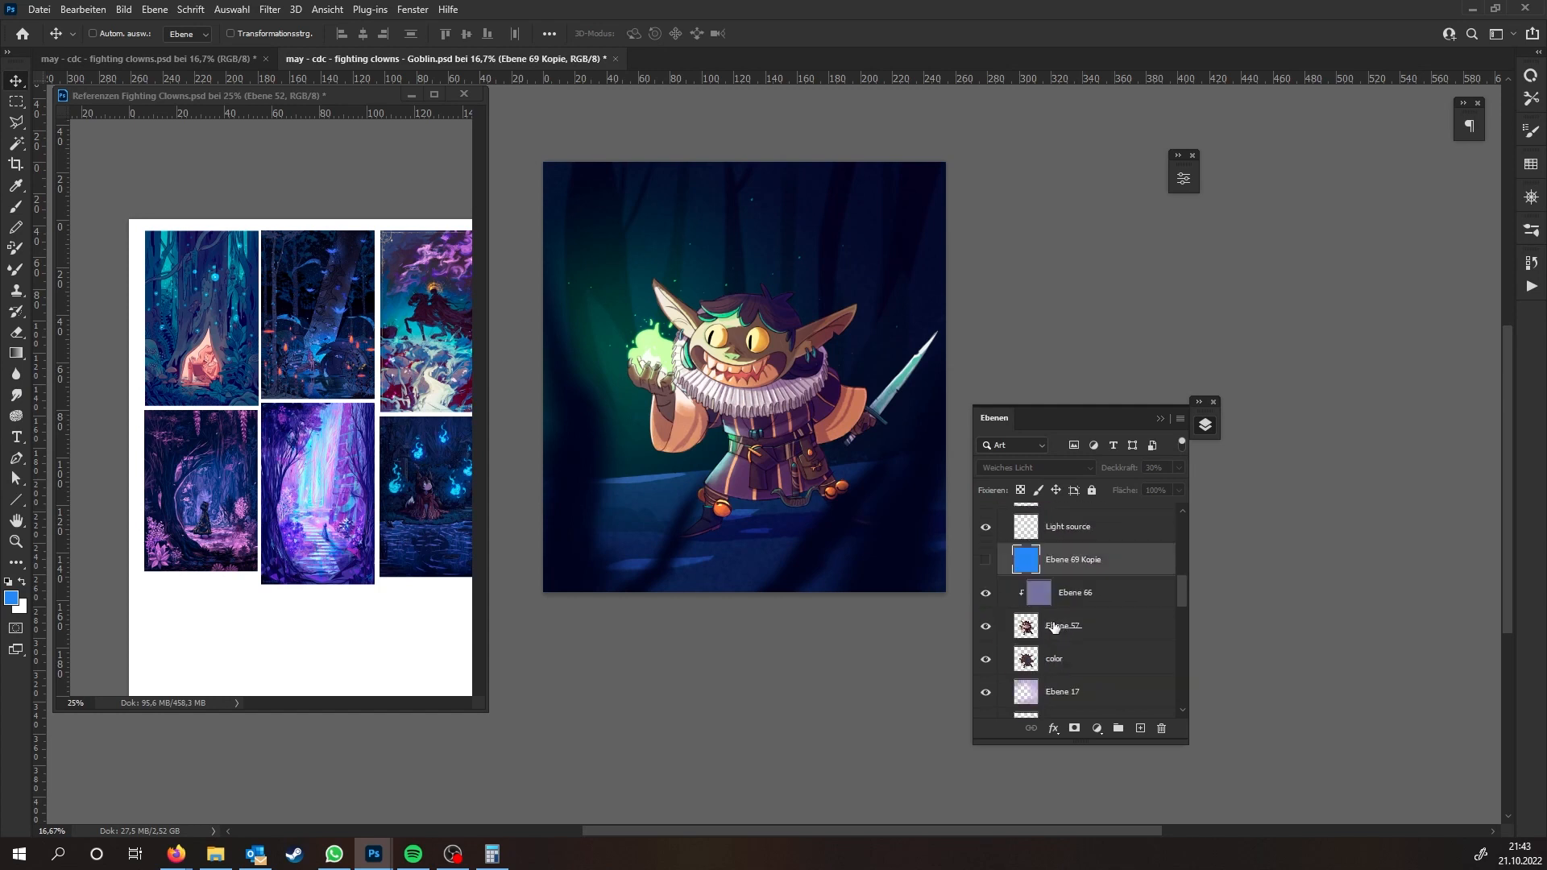
left_click(984, 559)
left_click(984, 560)
scroll(992, 625, "down", 4)
left_click(985, 627)
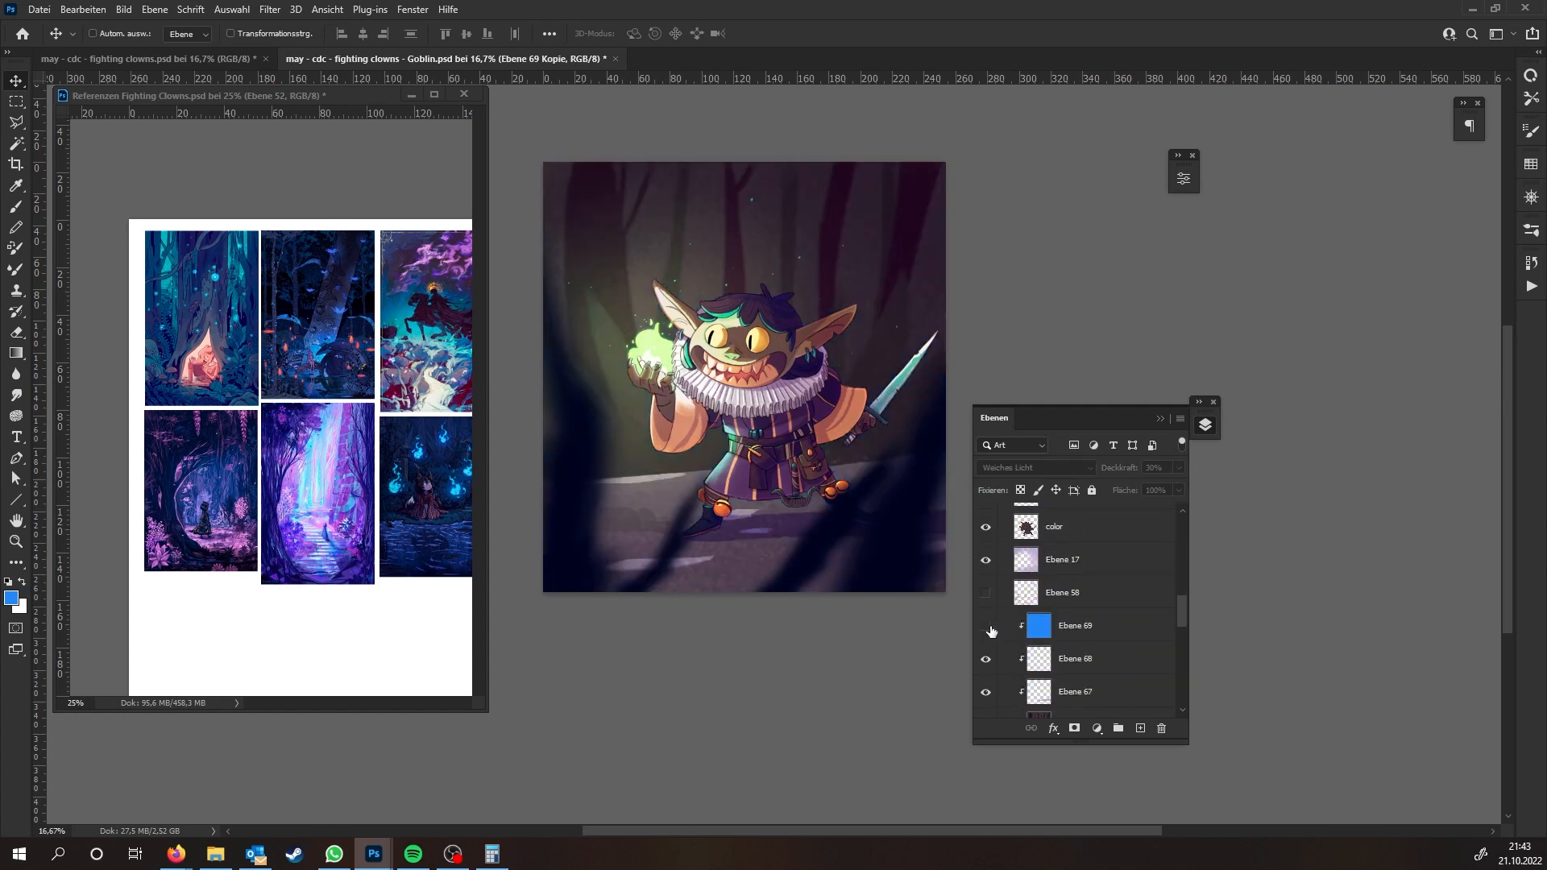
left_click(985, 627)
Examine the illustration at reduced size with Ebene 69 Kopie shown and hidden
scroll(745, 423, "down", 4)
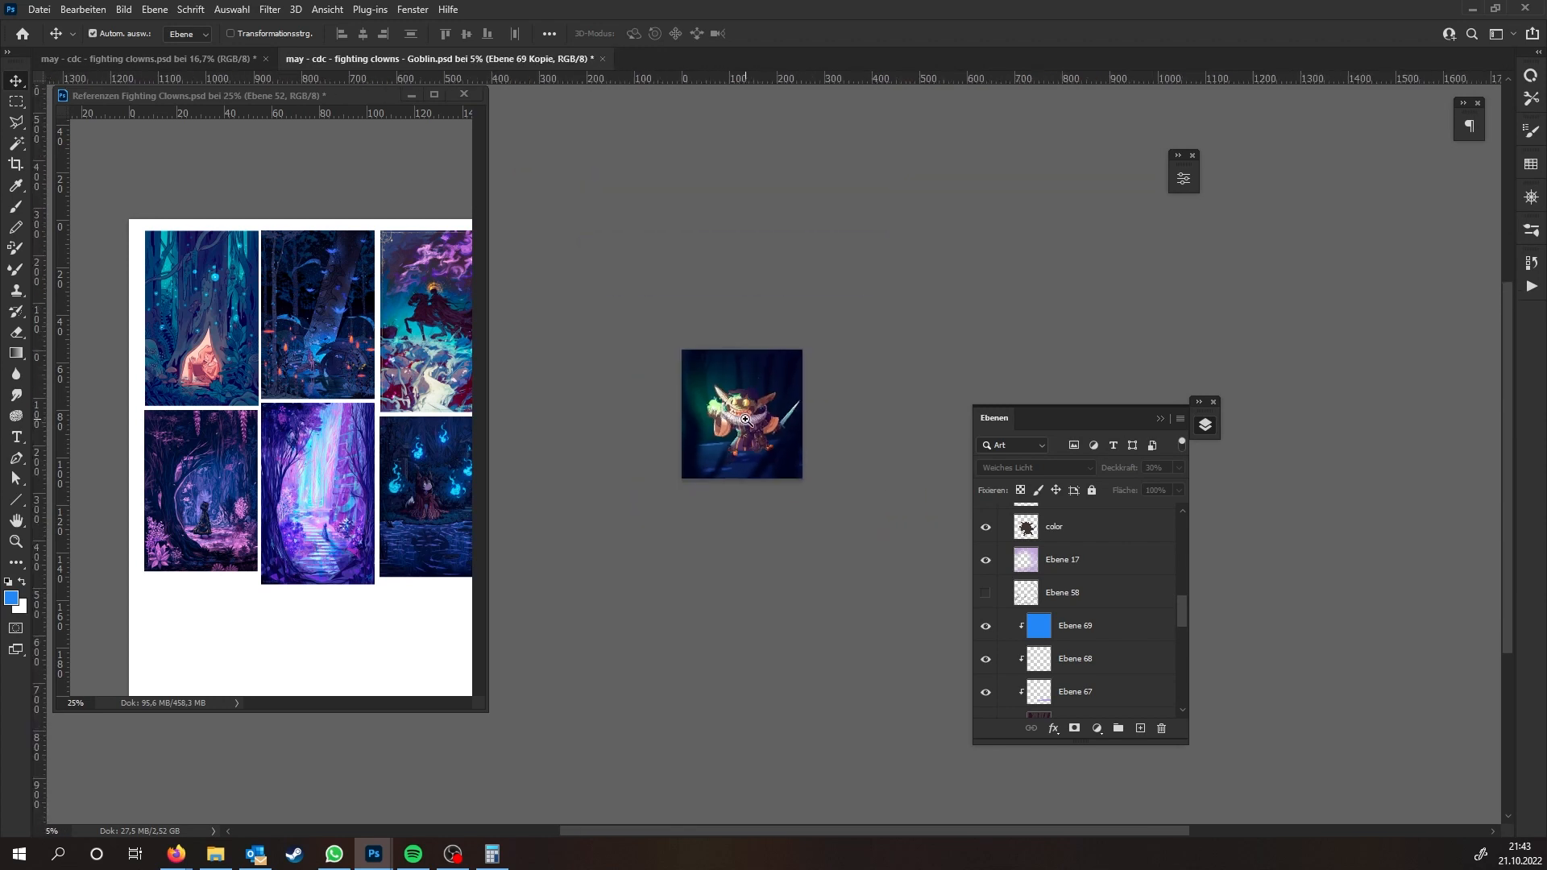
scroll(745, 419, "up", 3)
scroll(1072, 569, "up", 4)
left_click(985, 562)
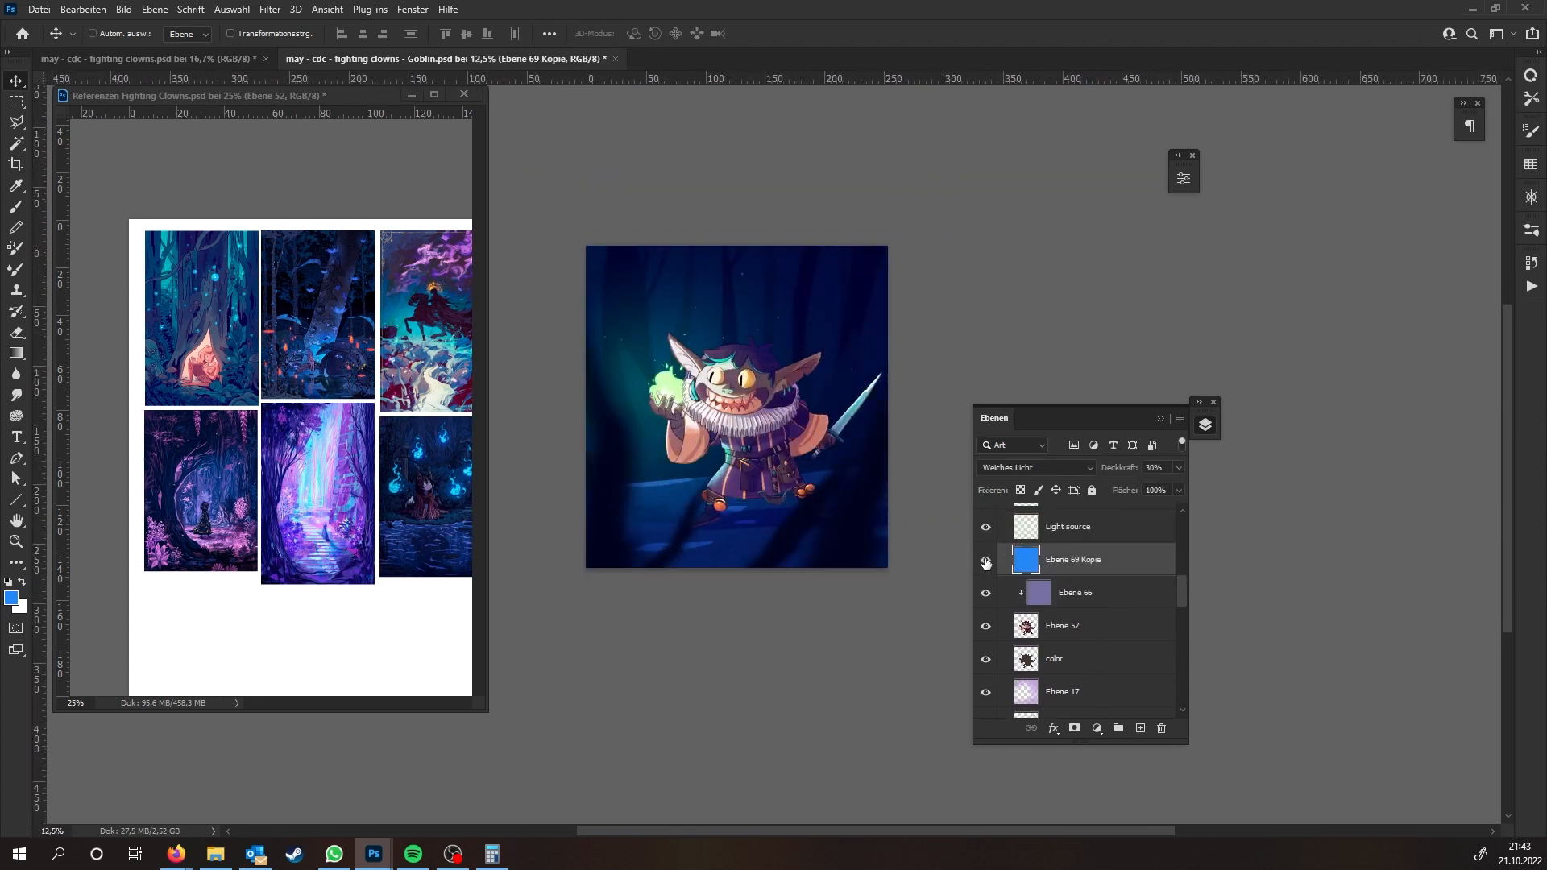
left_click(986, 562)
left_click_drag(822, 550, 847, 525)
scroll(1009, 601, "down", 1)
scroll(1009, 601, "down", 5)
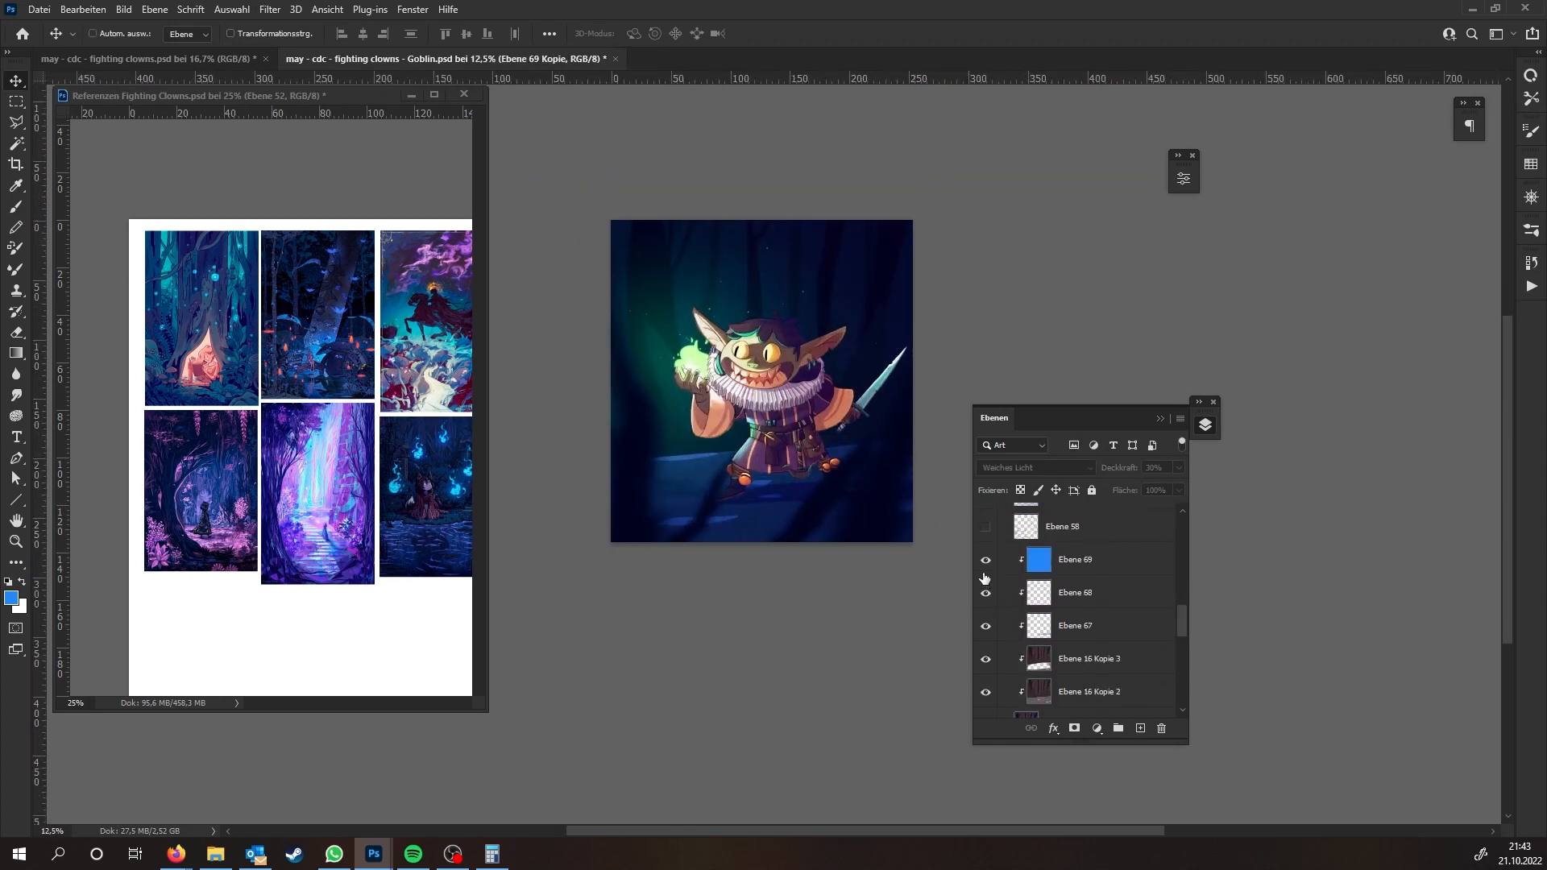
Compare the scene with Ebene 69 hidden and shown, and set Ebene 69's opacity to 70%
left_click(985, 560)
left_click(986, 559)
left_click(1096, 560)
left_click_drag(1162, 490, 1151, 491)
key("ctrl+plus")
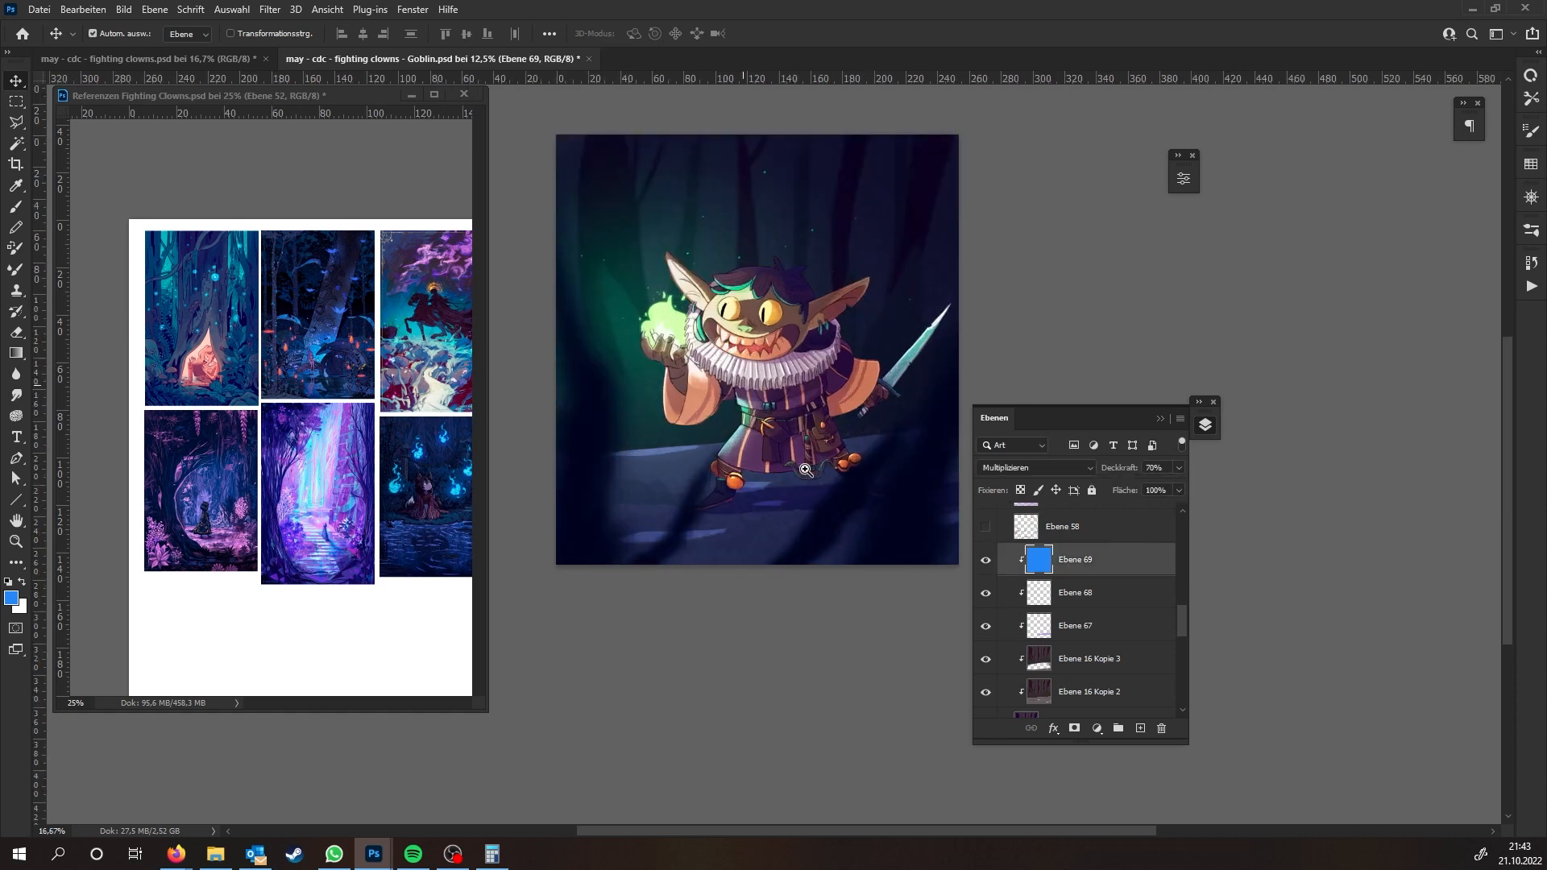
mouse_move(799, 447)
left_mouse_down()
mouse_move(718, 446)
mouse_move(846, 453)
mouse_move(794, 461)
left_mouse_up()
left_click(793, 460)
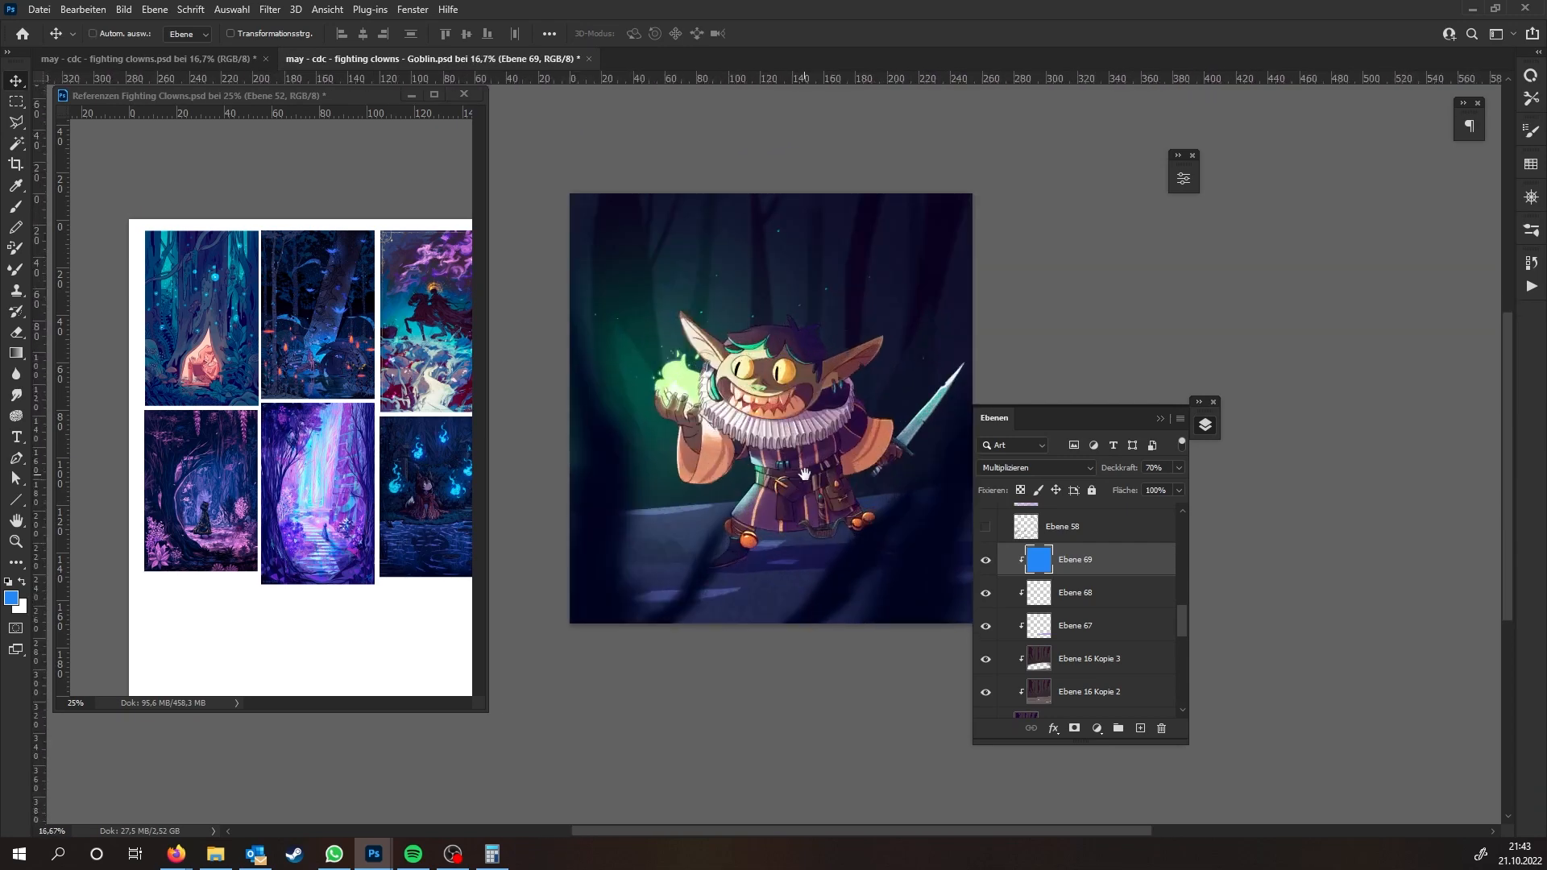
Compare the forest scene with Ebene 58 and Ebene 17 each shown and hidden
scroll(1074, 571, "up", 1)
scroll(1071, 565, "up", 1)
left_click(985, 592)
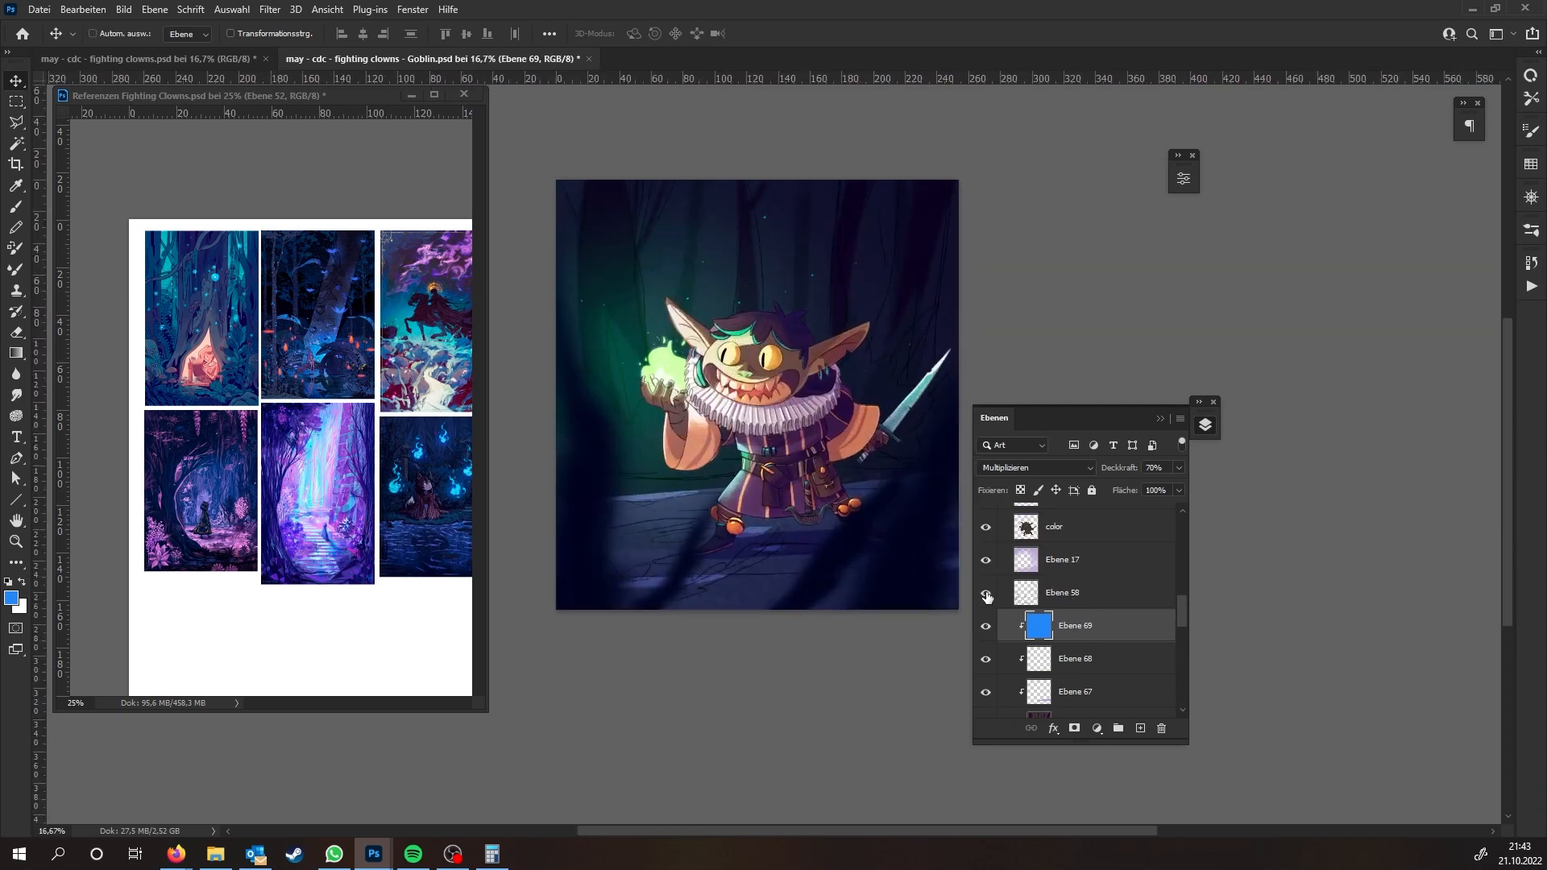
left_click(984, 593)
left_click(984, 561)
left_click(985, 561)
left_click(985, 561)
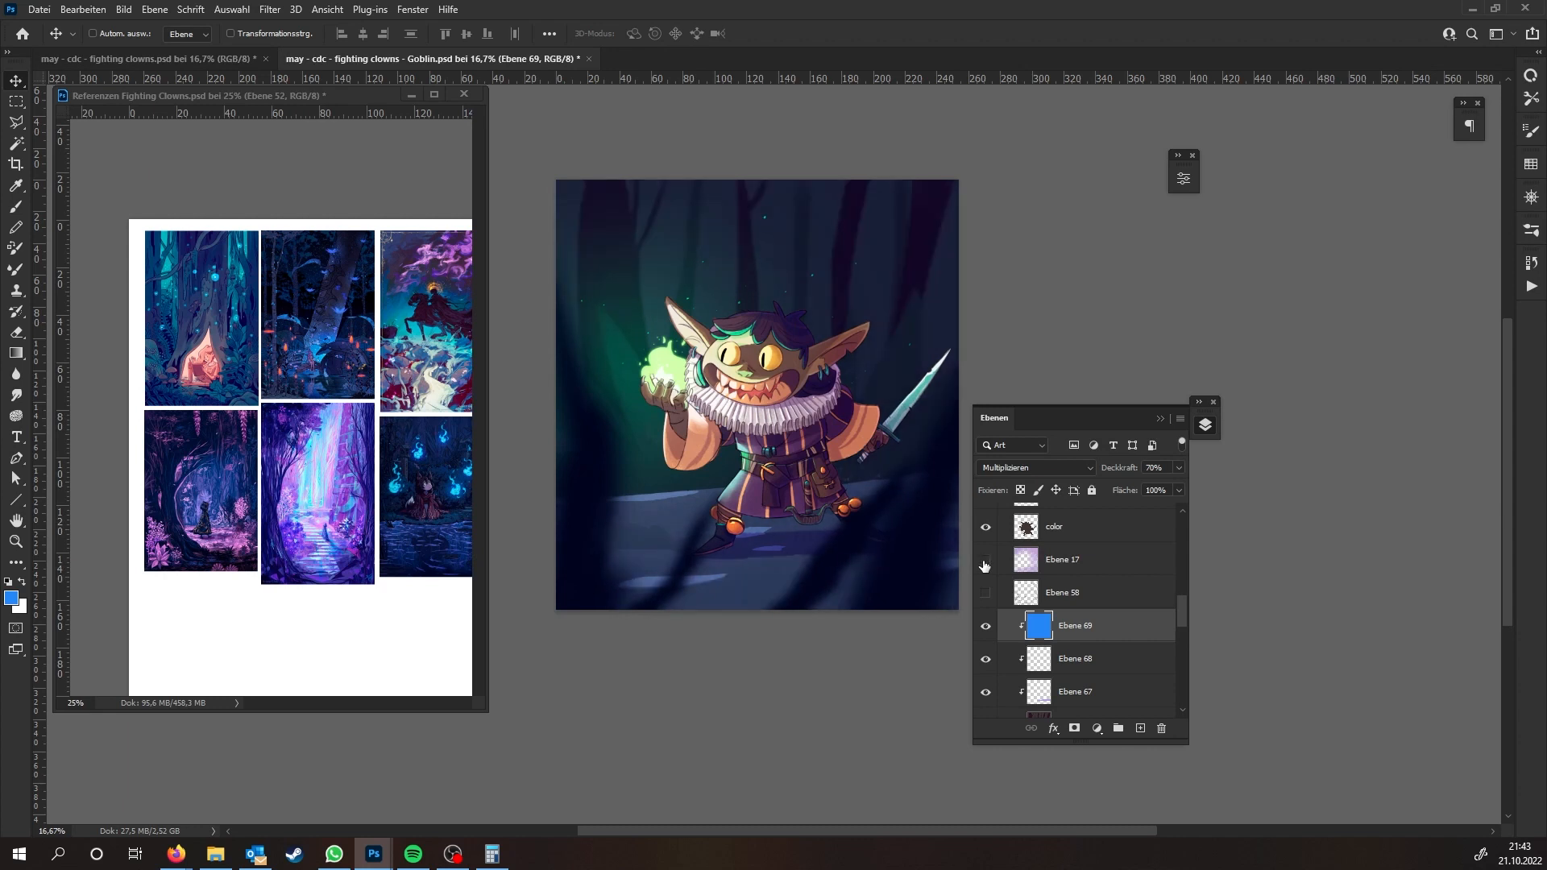
left_click(985, 562)
Hide the color layer and check the effect of Ebene 52 on the goblin
left_click(1062, 562)
scroll(1062, 562, "up", 1)
left_click(985, 562)
scroll(985, 561, "up", 1)
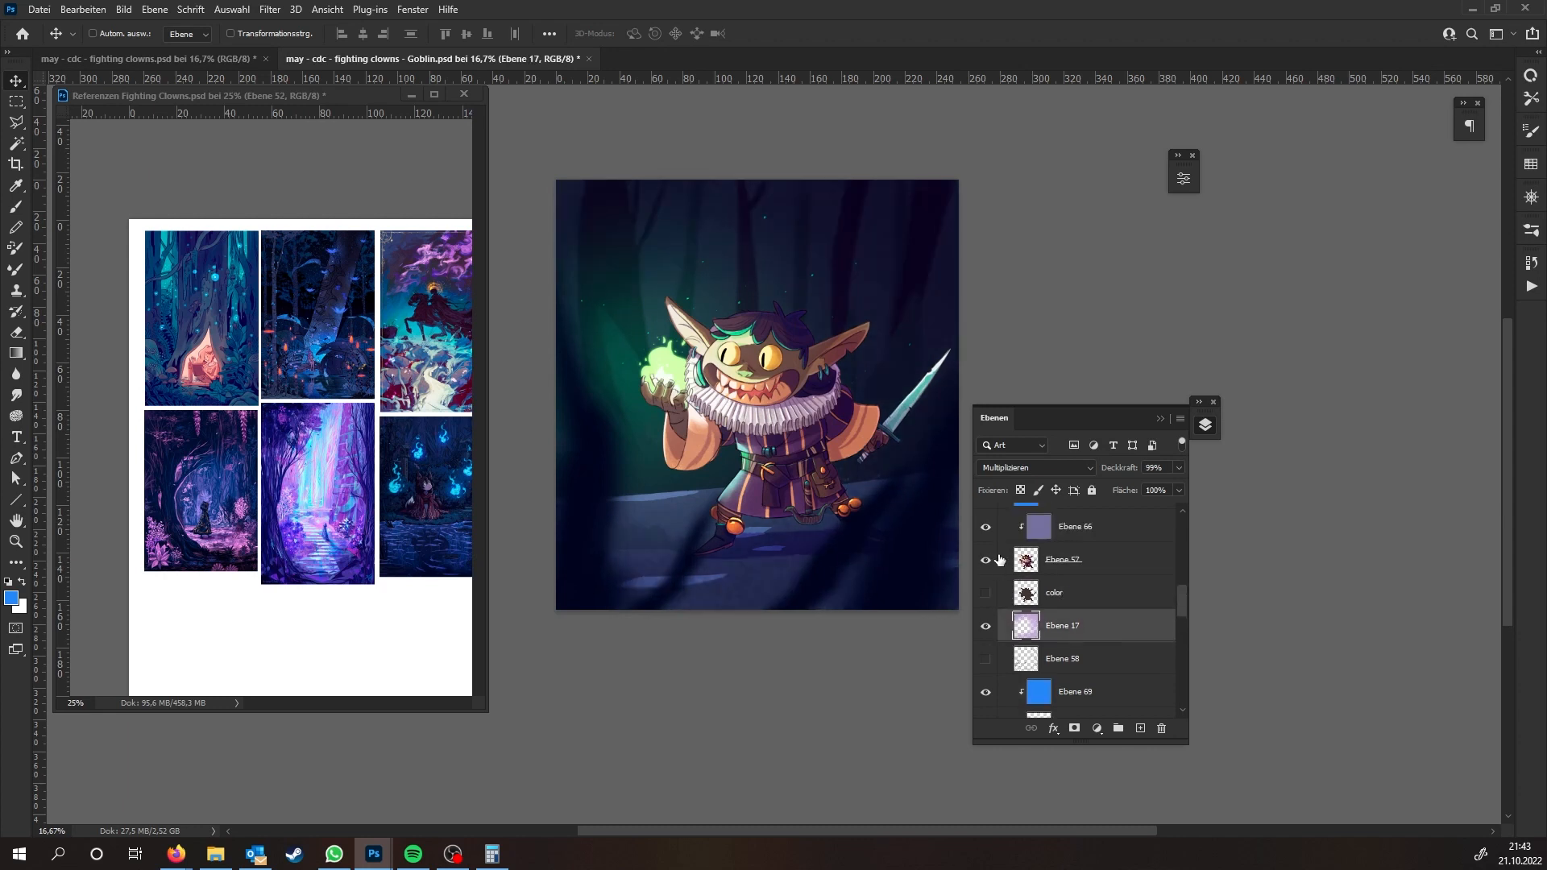
left_click(984, 560)
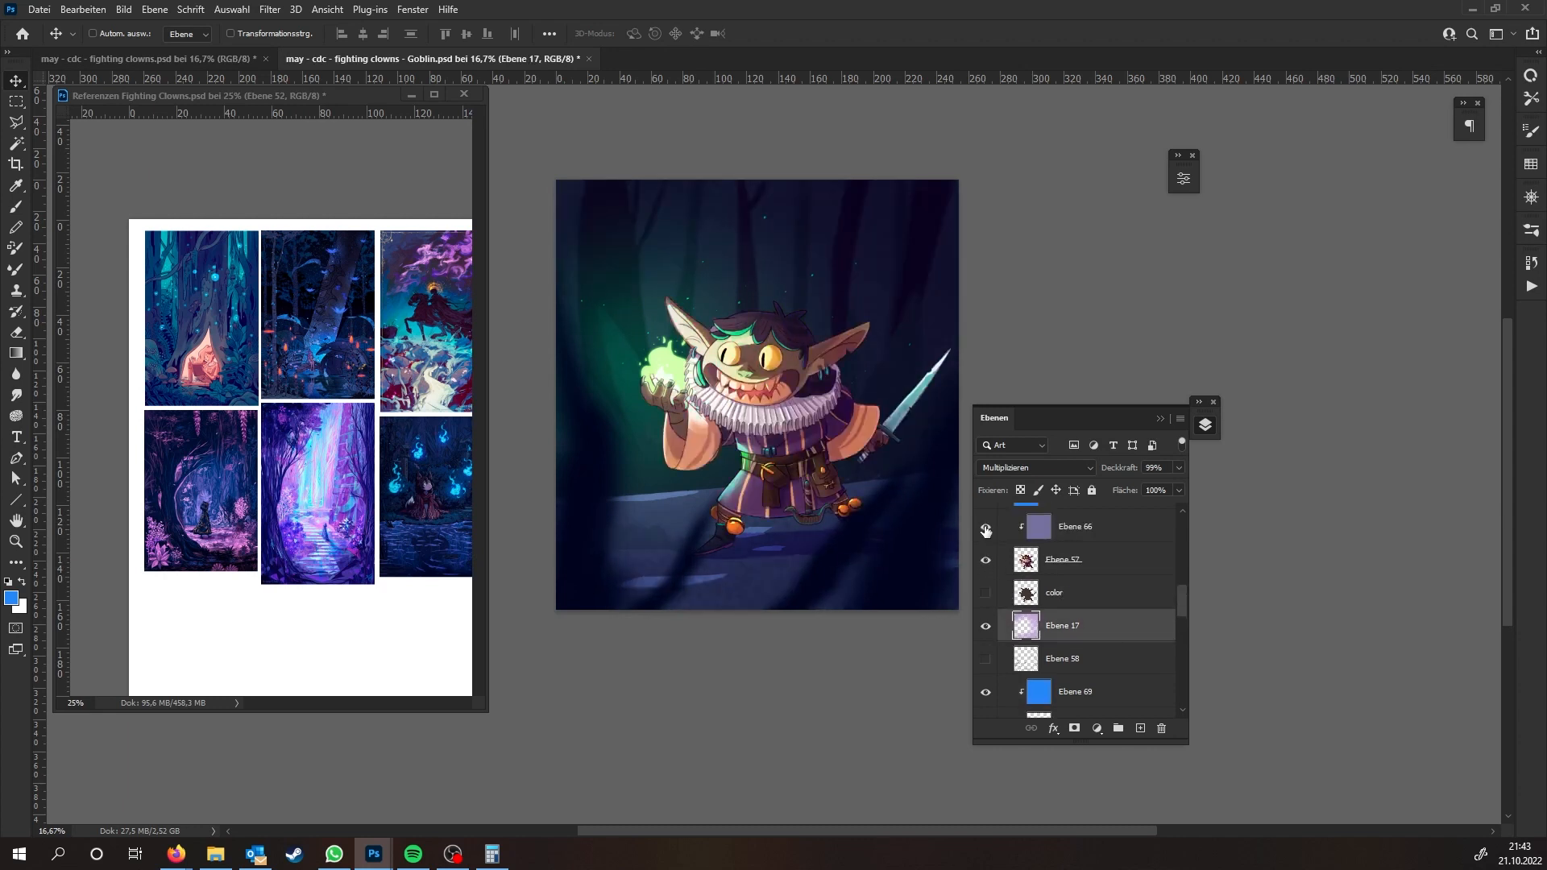
Show Ebene 69 Kopie and clip it together with Ebene 66 to the goblin layer Ebene 52
scroll(985, 529, "up", 1)
left_click(1031, 531)
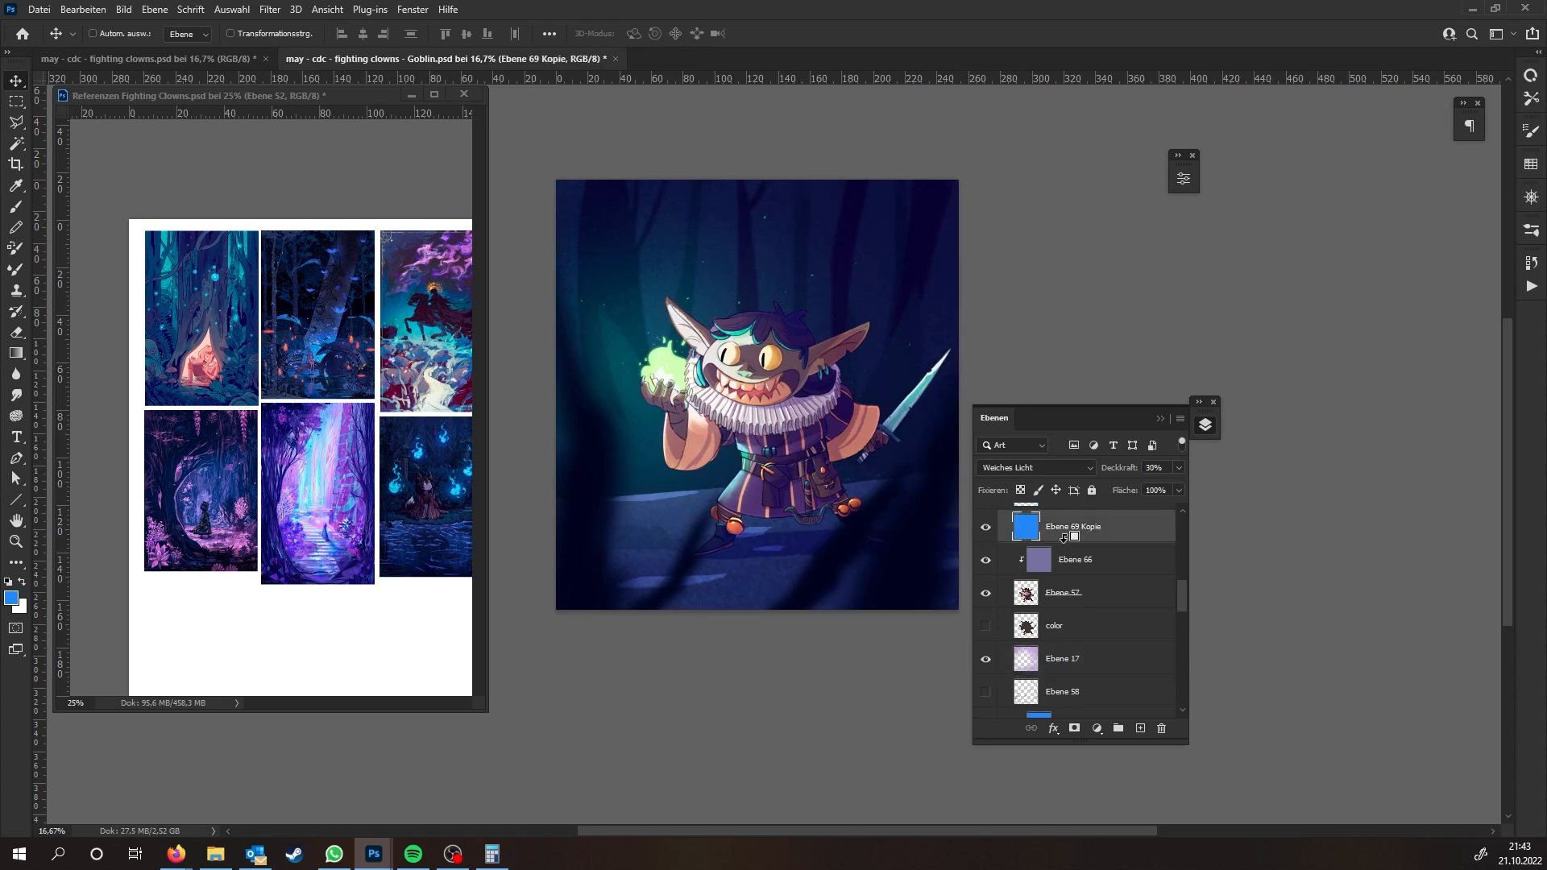
left_click(1068, 543, "alt")
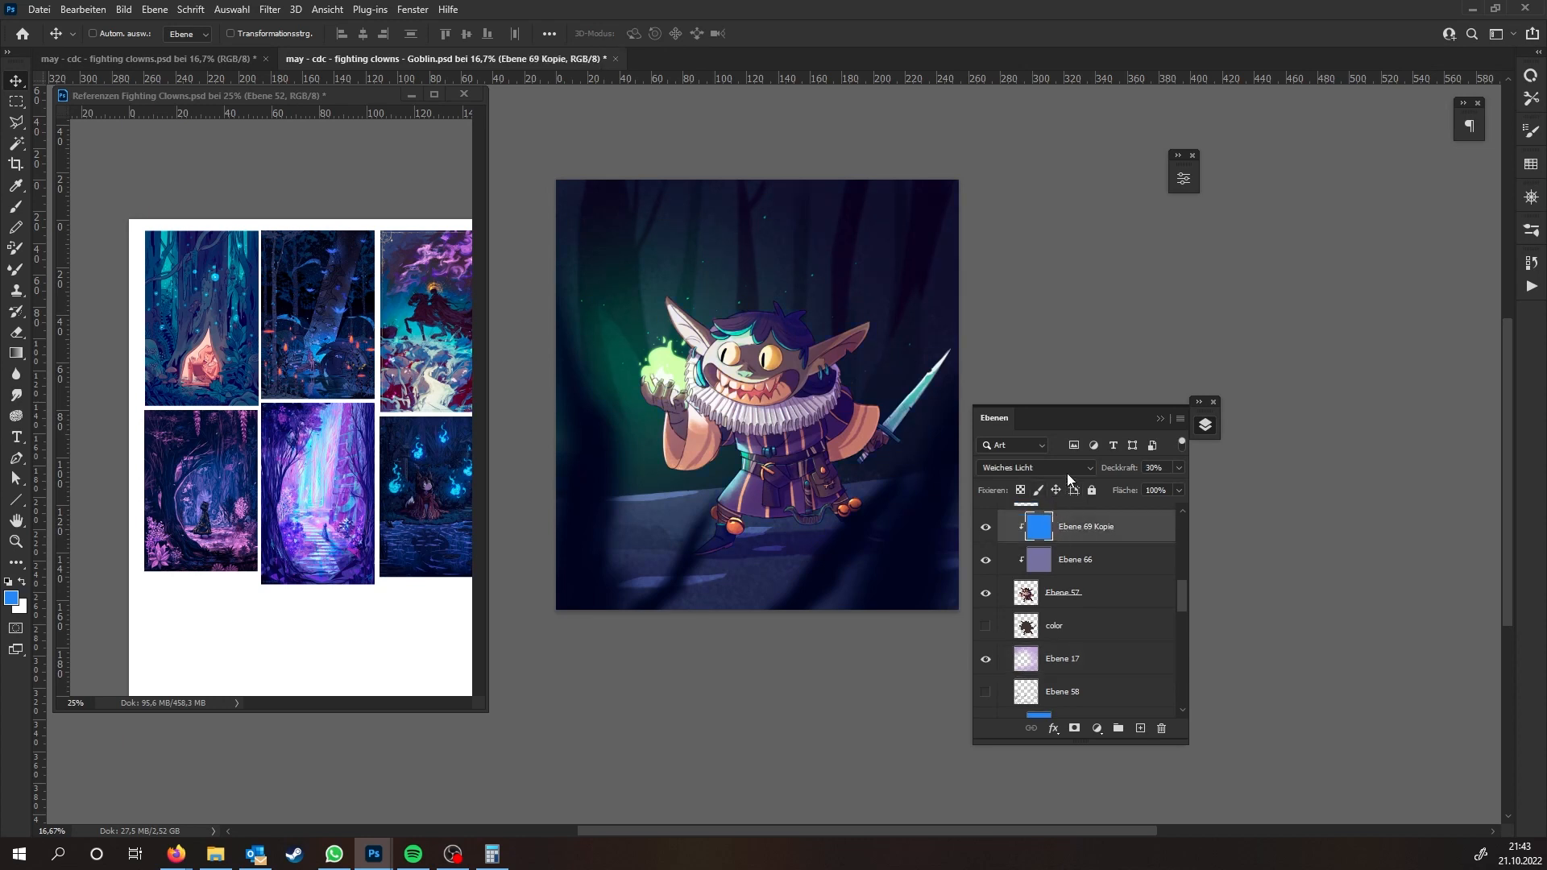
Colorize Ebene 69 Kopie with Farbton/Sättigung at hue 290 and saturation 54, comparing the preview before applying
key("ctrl+u")
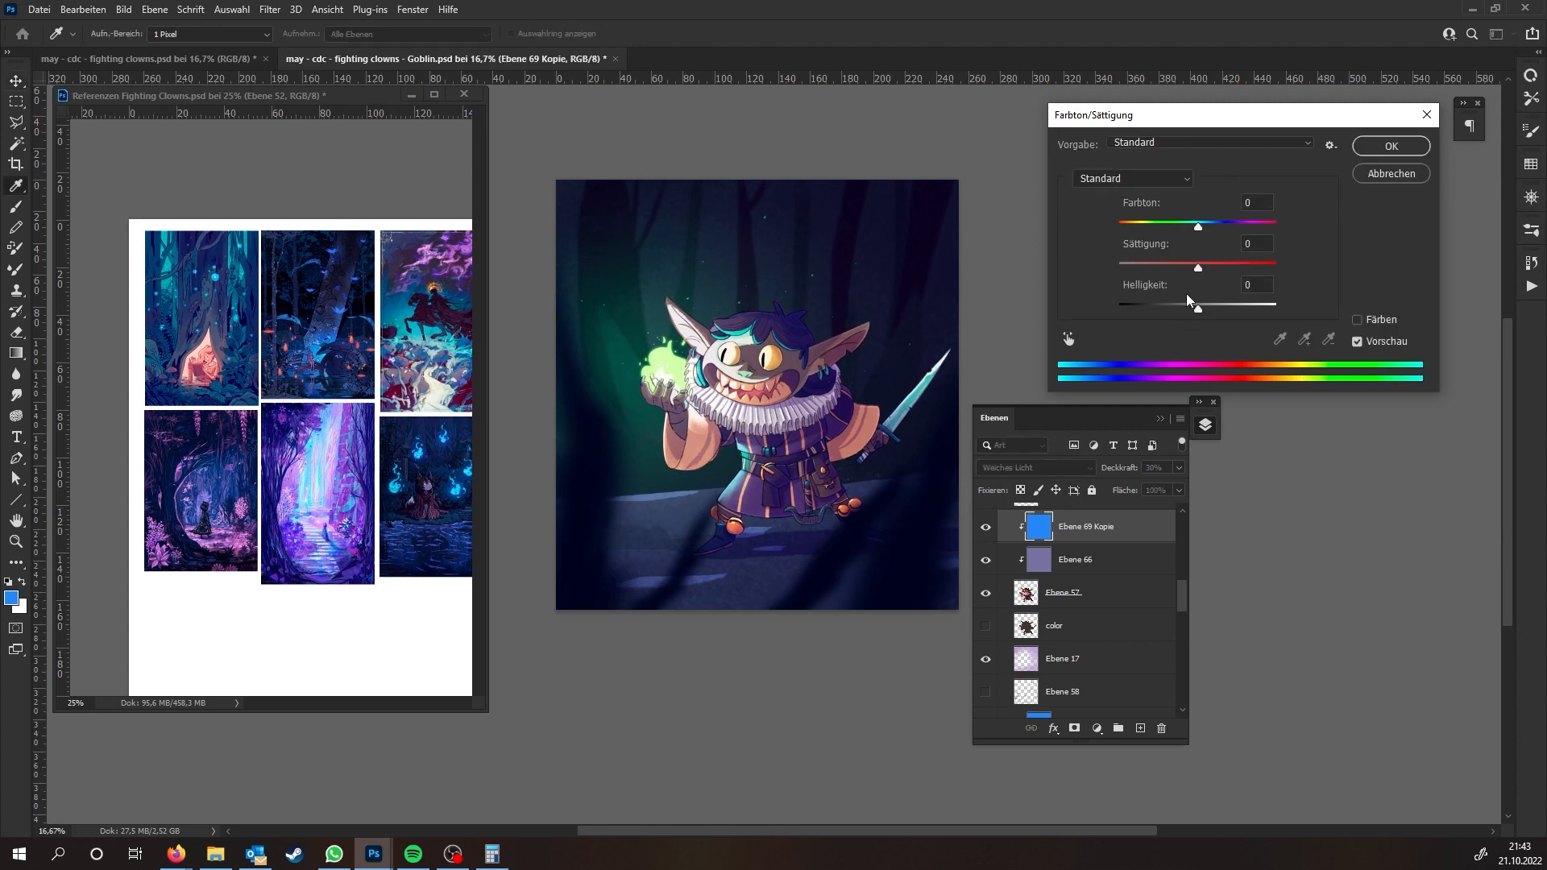
left_click(1356, 320)
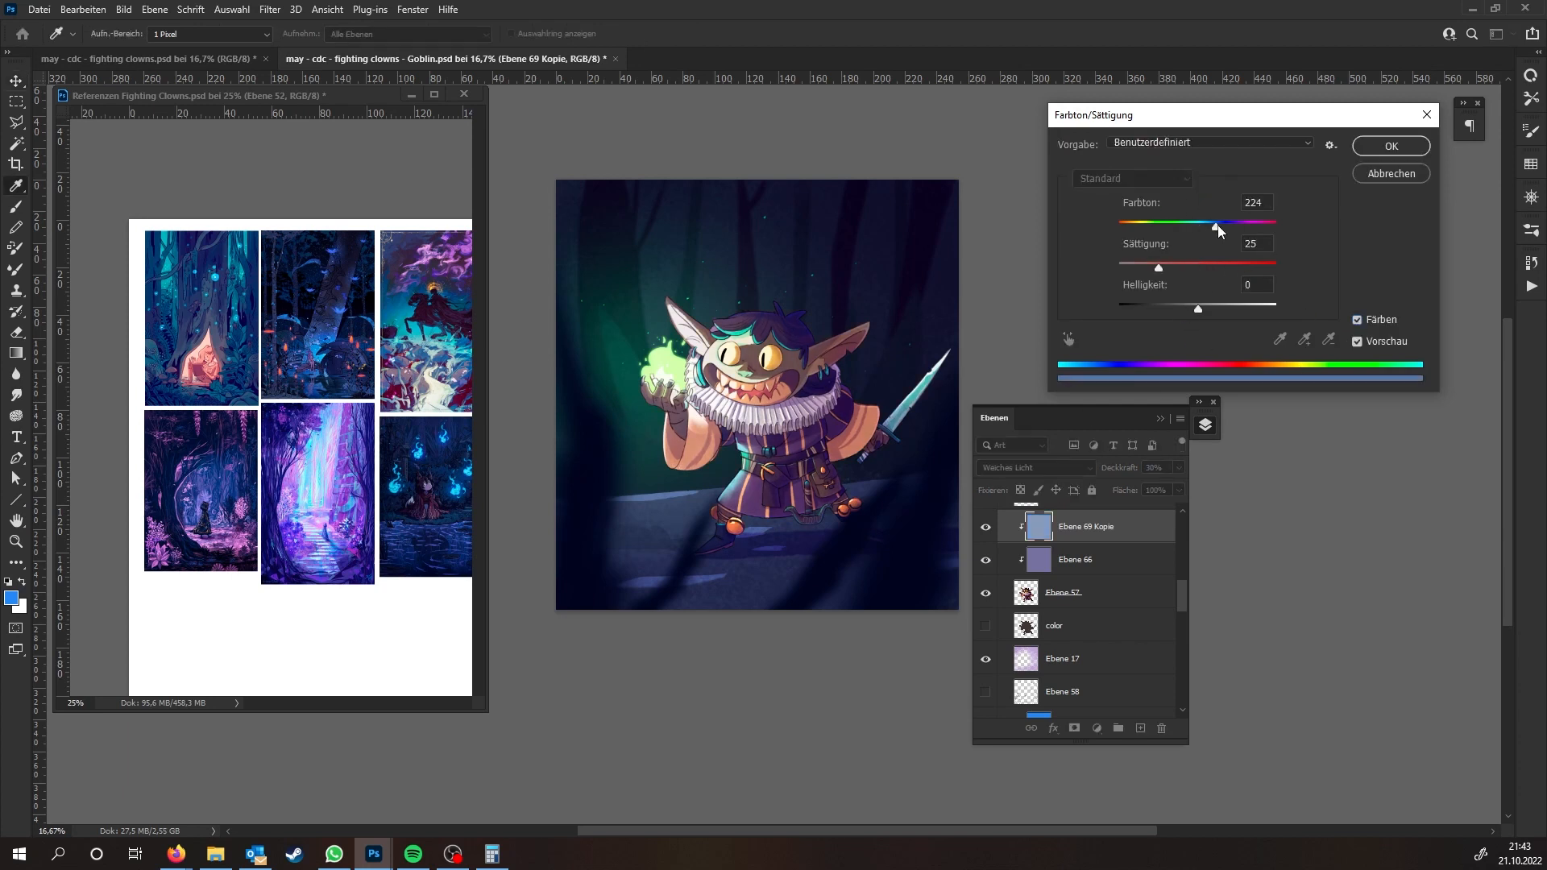
left_click_drag(1217, 229, 1241, 230)
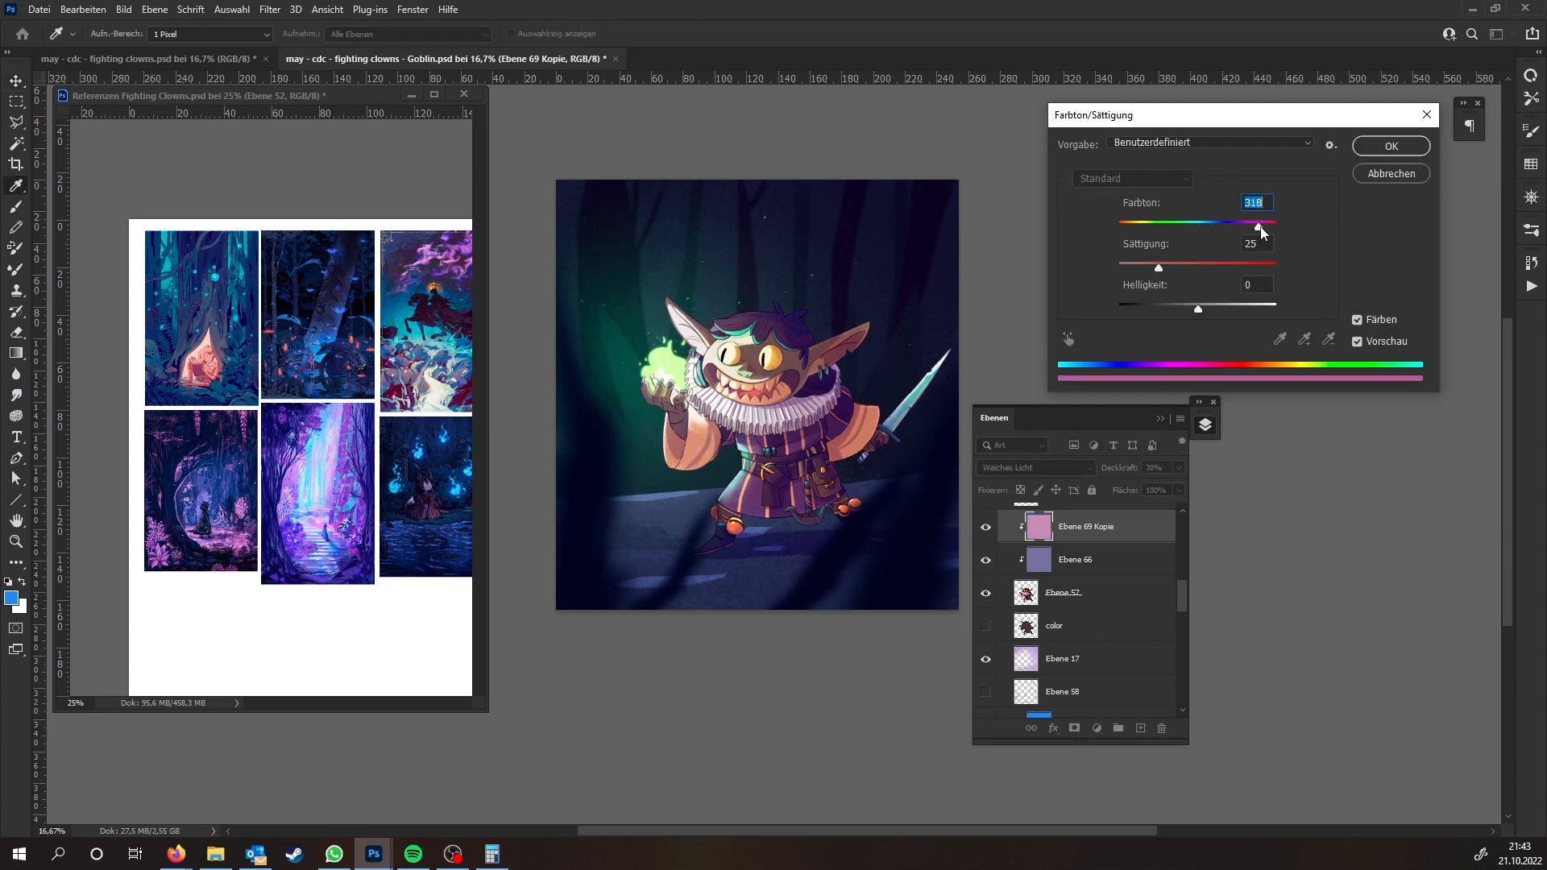
mouse_move(1276, 229)
left_mouse_down()
mouse_move(1120, 229)
mouse_move(1211, 230)
mouse_move(1249, 269)
mouse_move(1109, 269)
mouse_move(1217, 269)
mouse_move(1250, 230)
left_mouse_up()
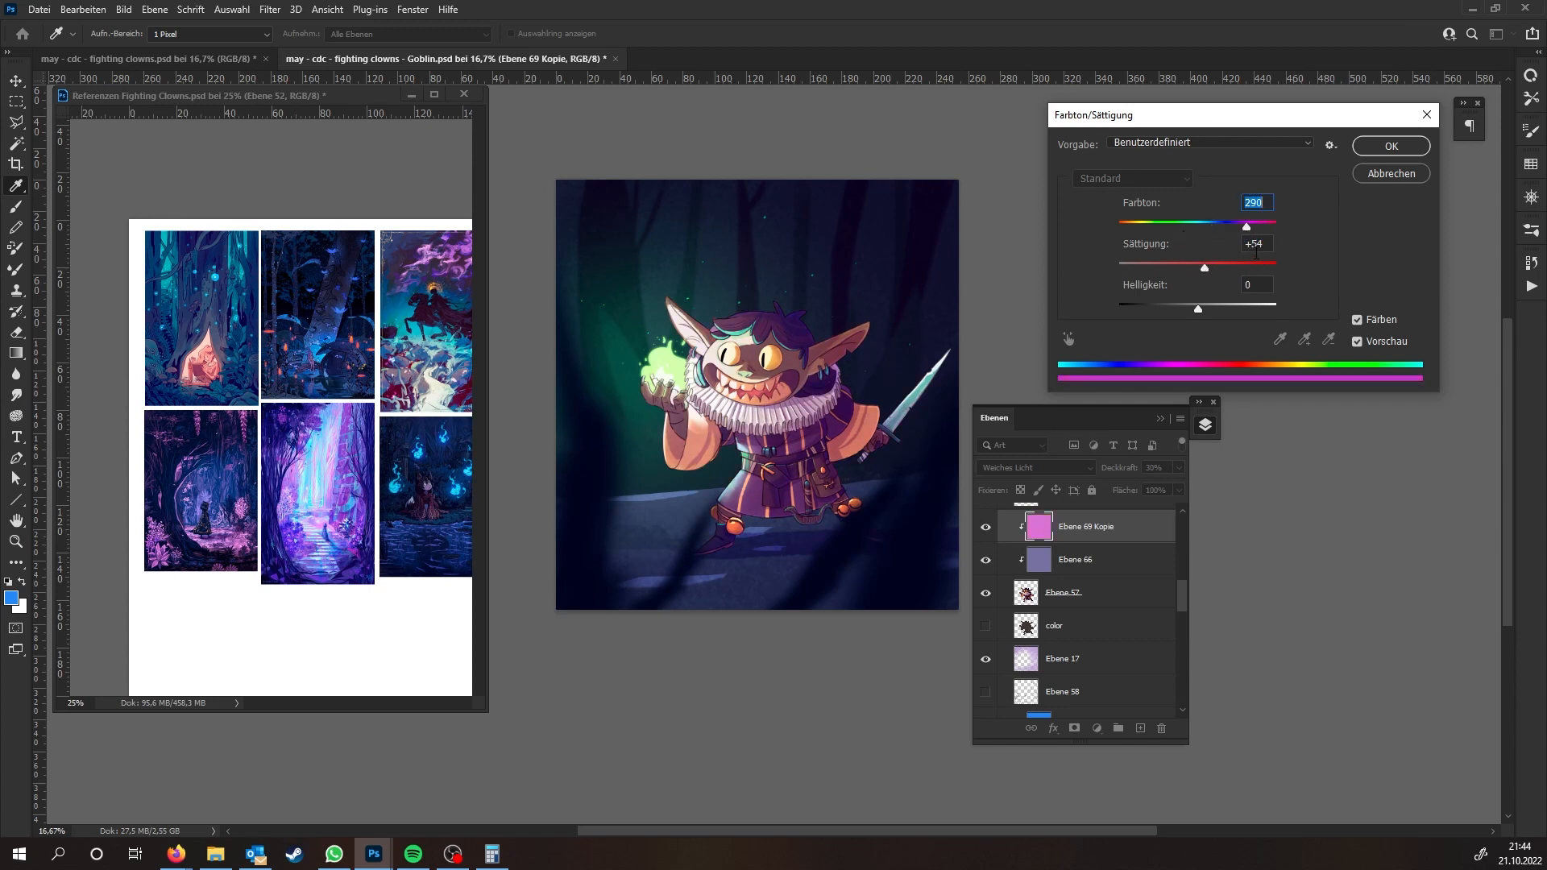
left_click(1358, 342)
left_click(1358, 341)
left_click(1386, 148)
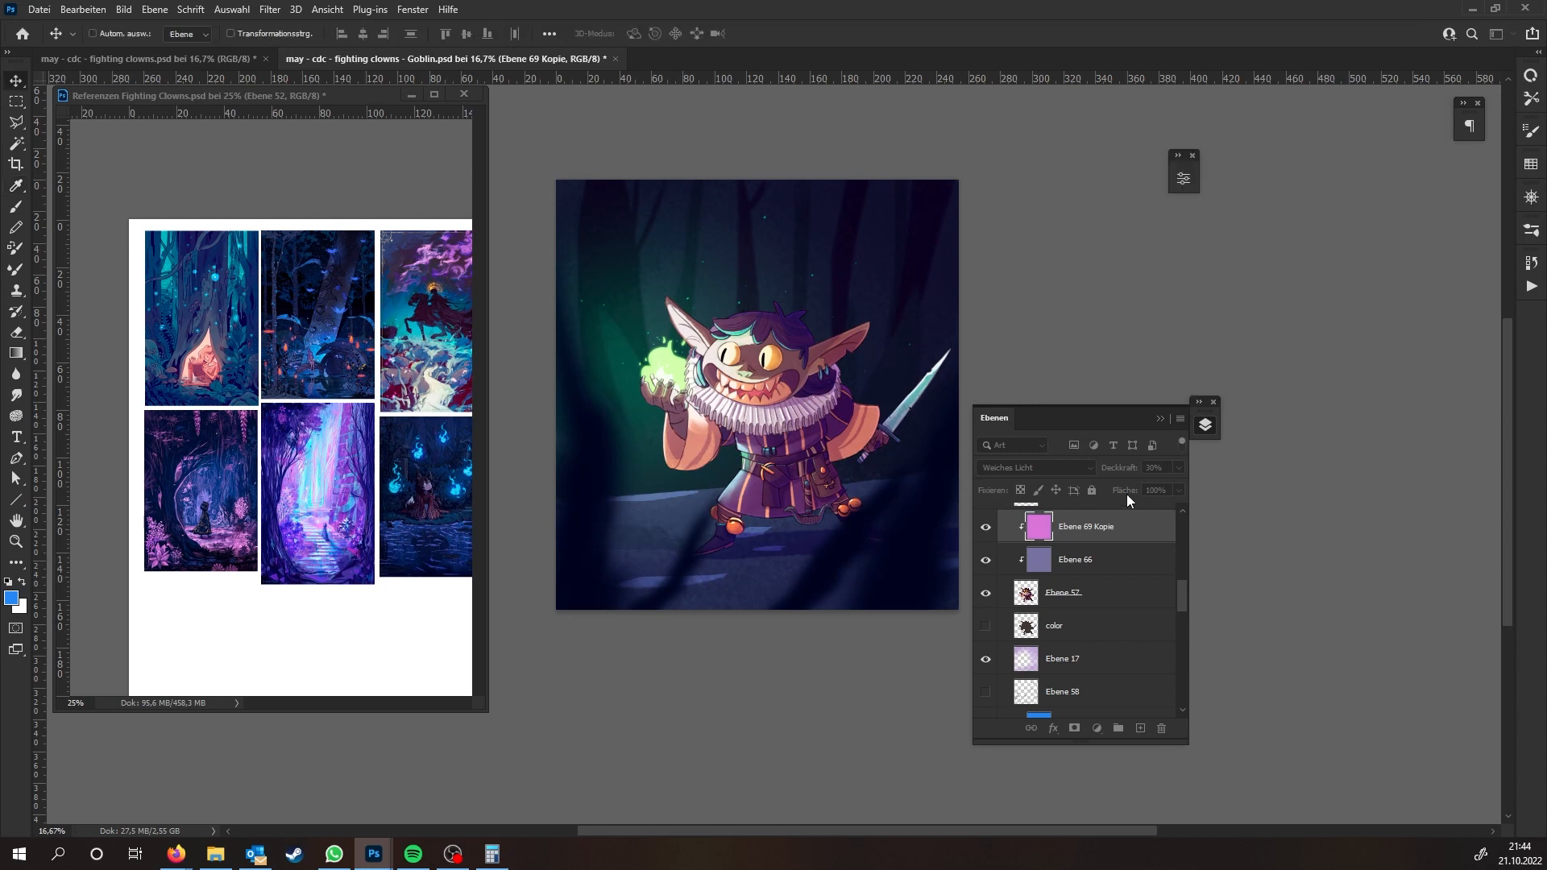
Try other blend modes such as Sprenkeln on Ebene 69 Kopie and set it to Farbig nachbelichten
left_click(1069, 473)
left_click(1037, 459)
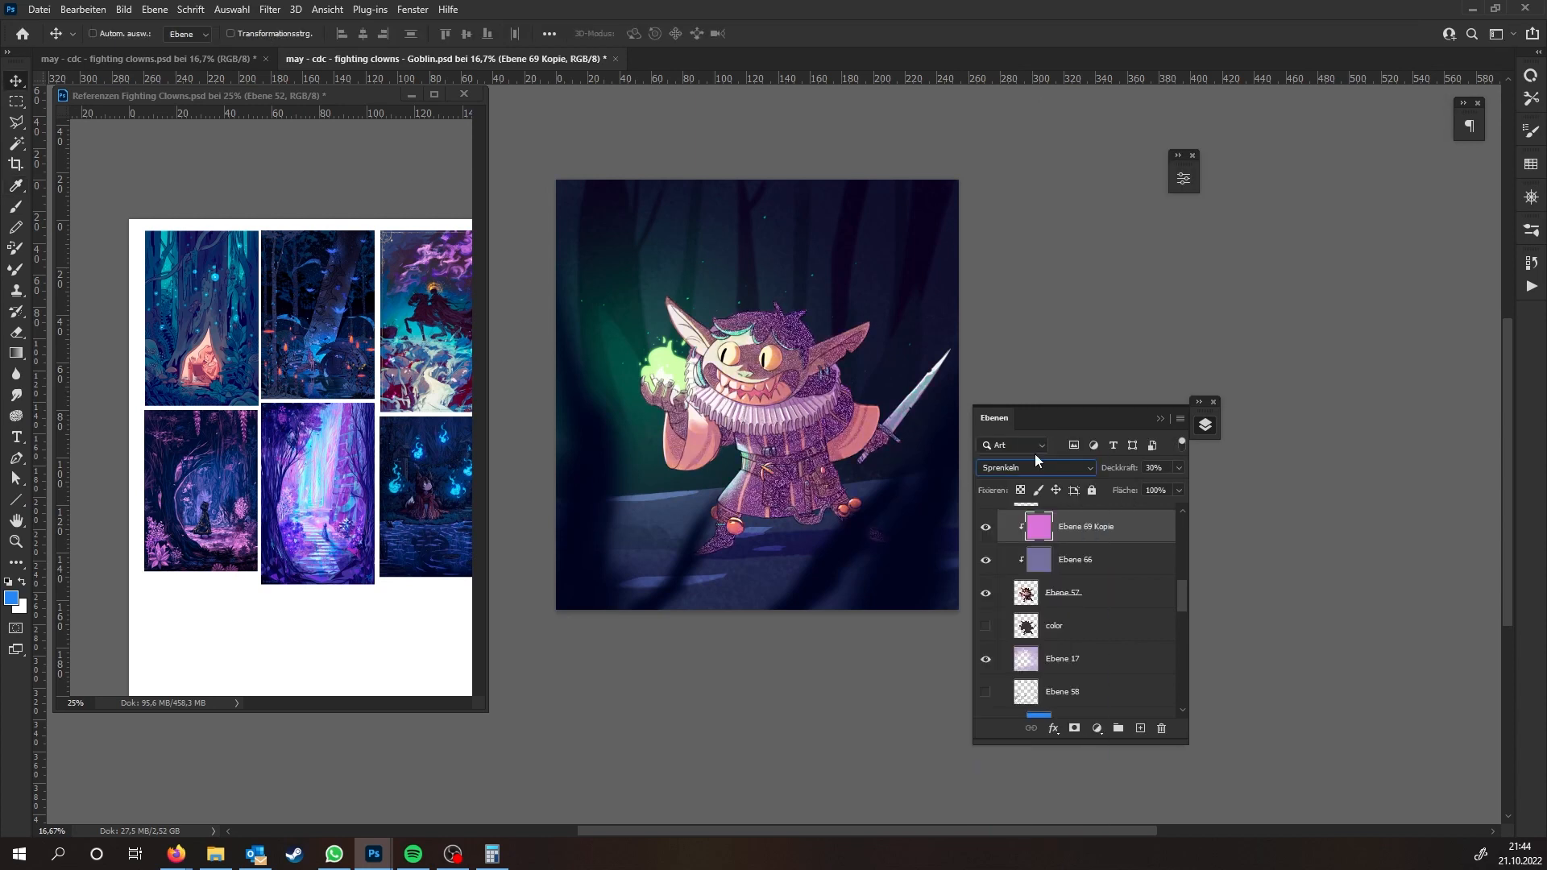
key("Down")
key("Down")
key("Down")
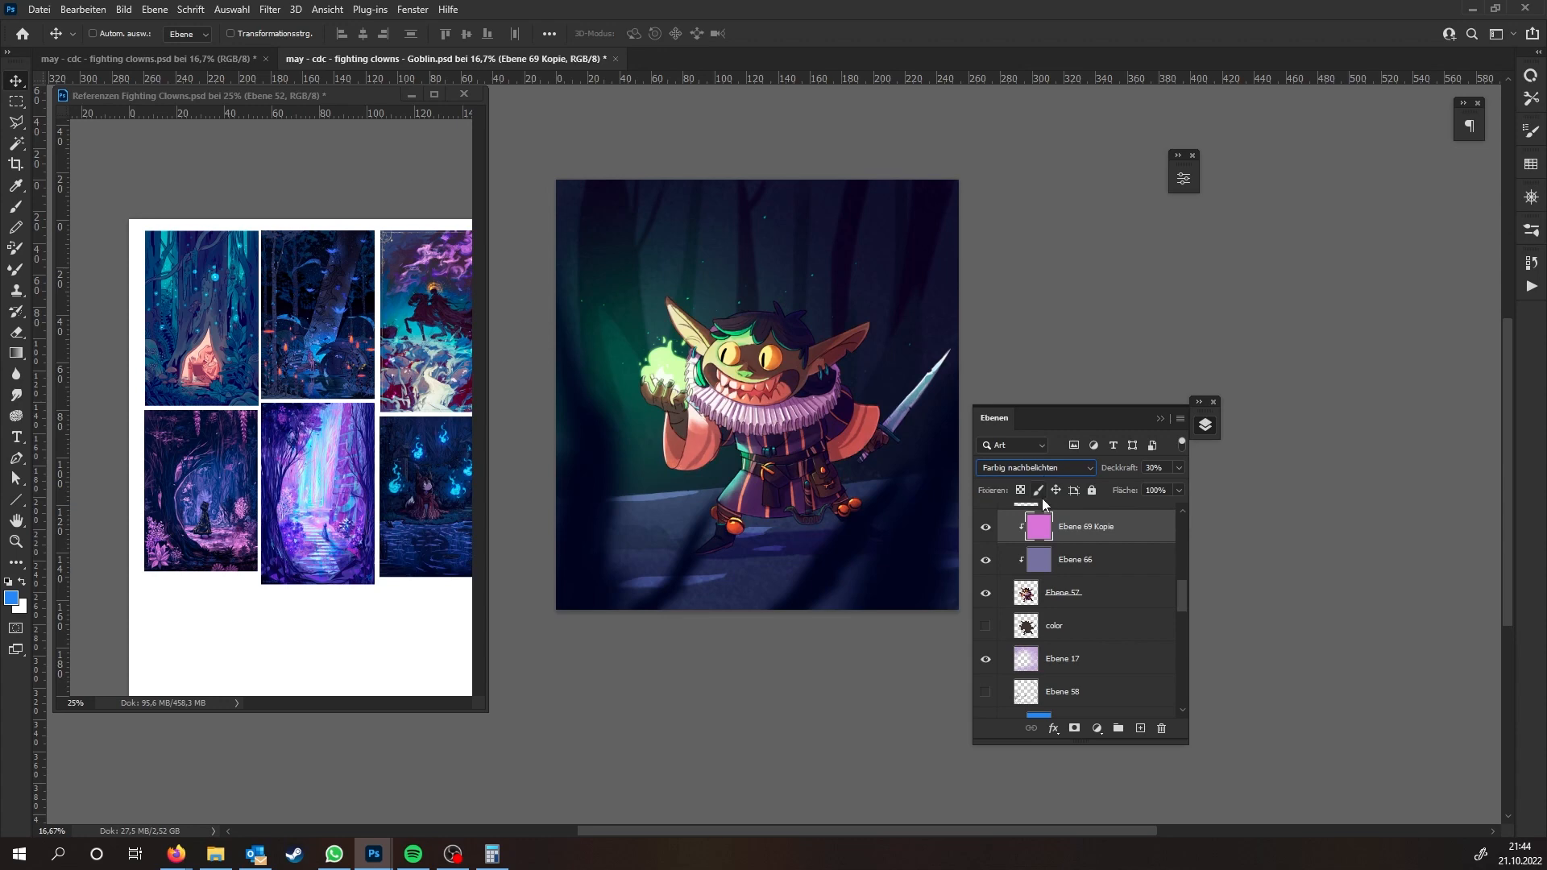
Compare the goblin with the pink Ebene 69 Kopie hidden and shown
left_click(985, 527)
left_click(985, 527)
left_click(985, 527)
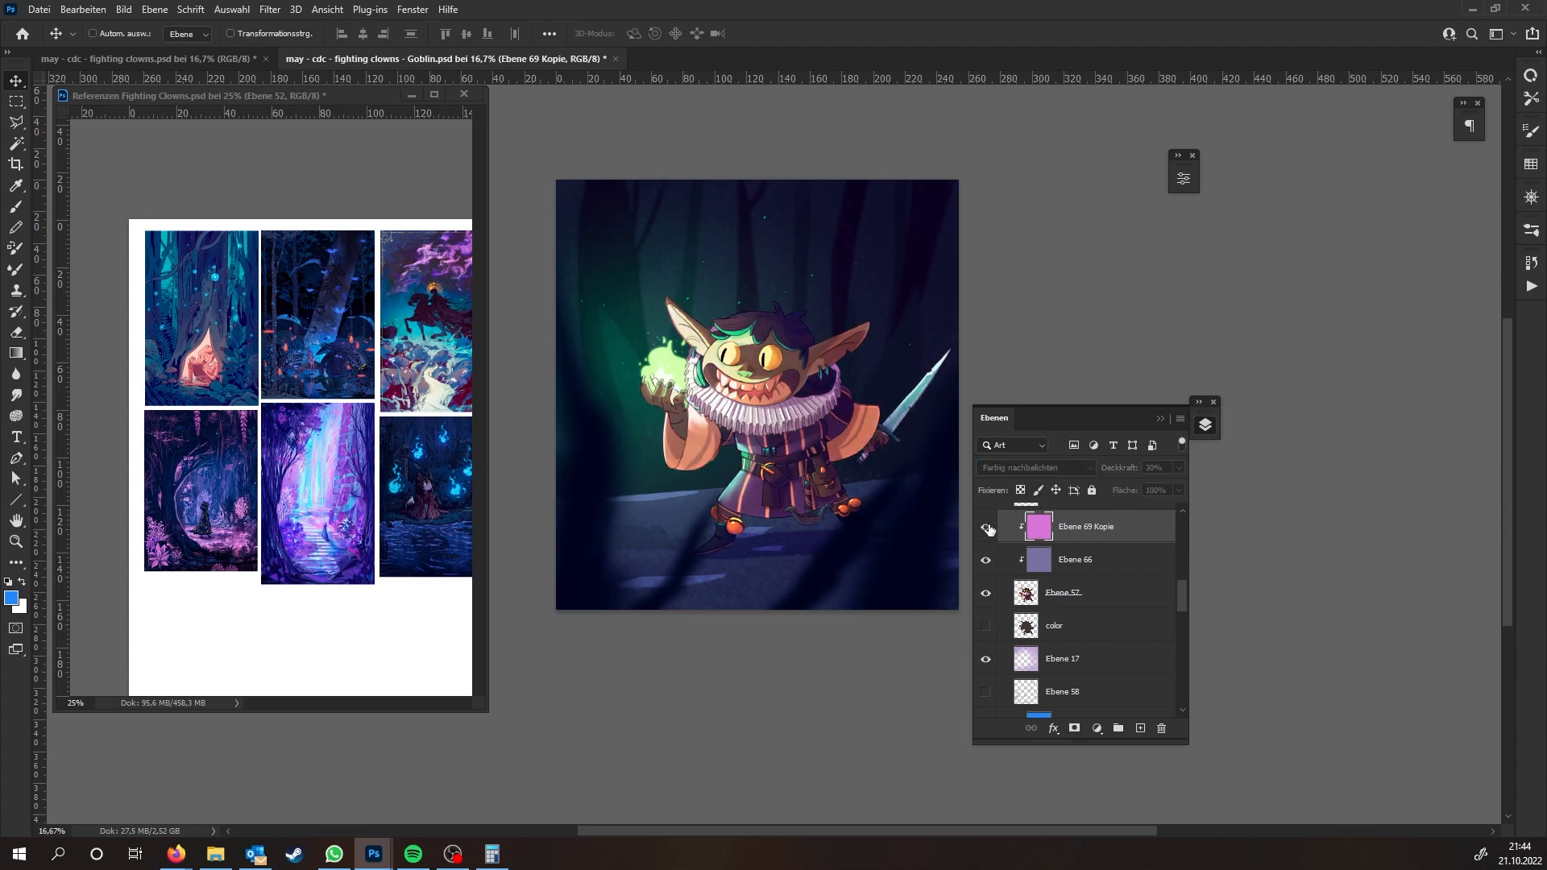
left_click(986, 527)
left_click_drag(767, 459, 804, 434)
left_click(986, 529)
left_click(985, 529)
Compare the scene with earlier versions by hiding and reshowing the groups Goblin 02 Kopie 3, Goblin 02 and Goblin 02 Kopie 2
left_click_drag(1182, 597, 1149, 515)
left_click(1005, 546)
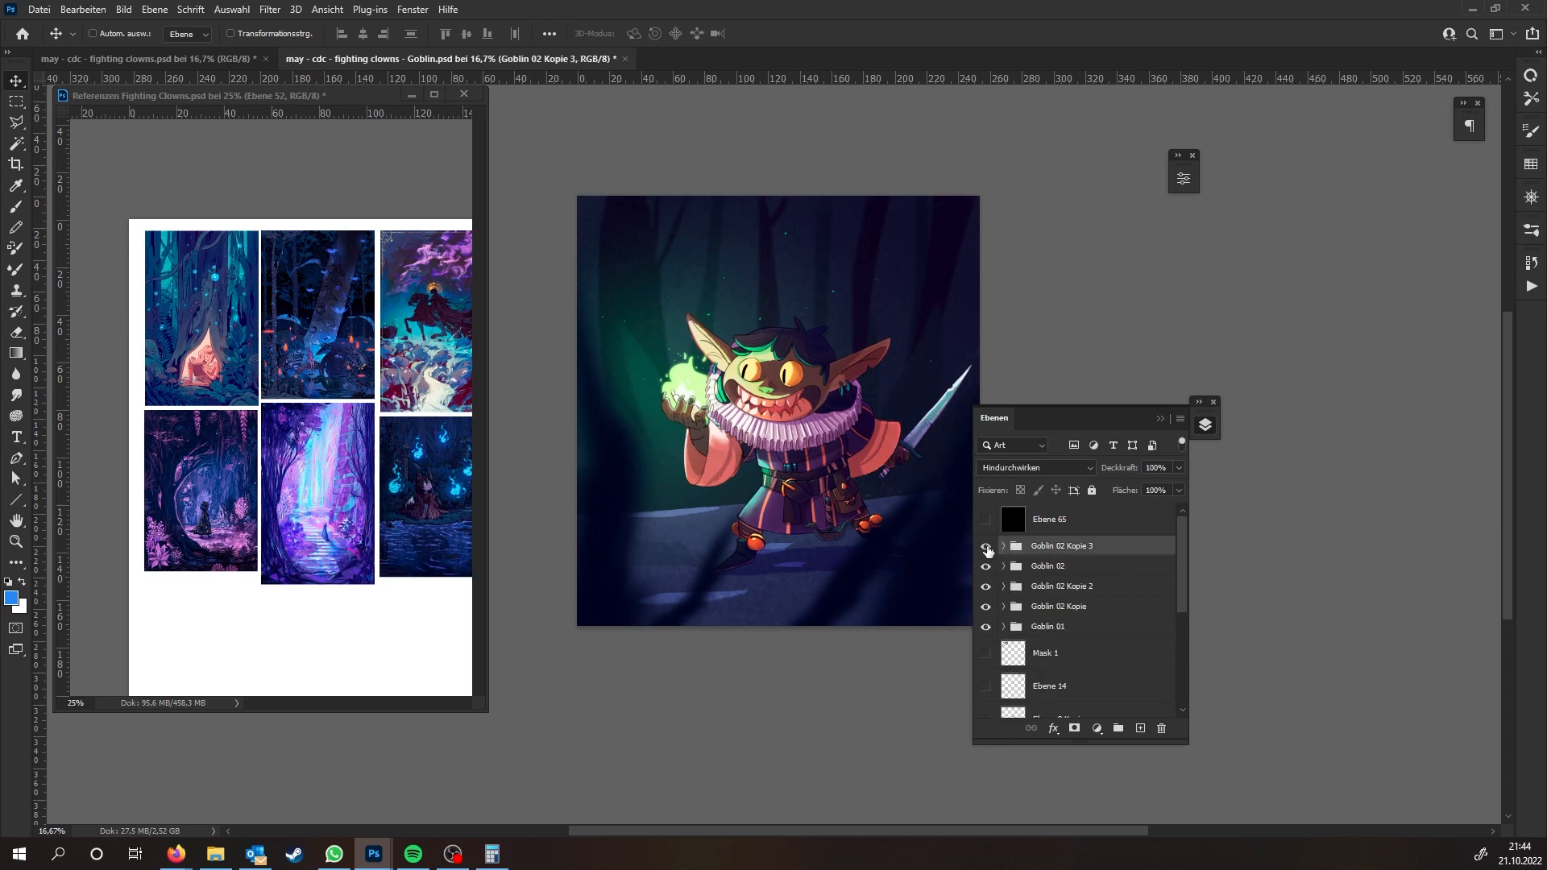
left_click(986, 545)
left_click(986, 566)
left_click(986, 587)
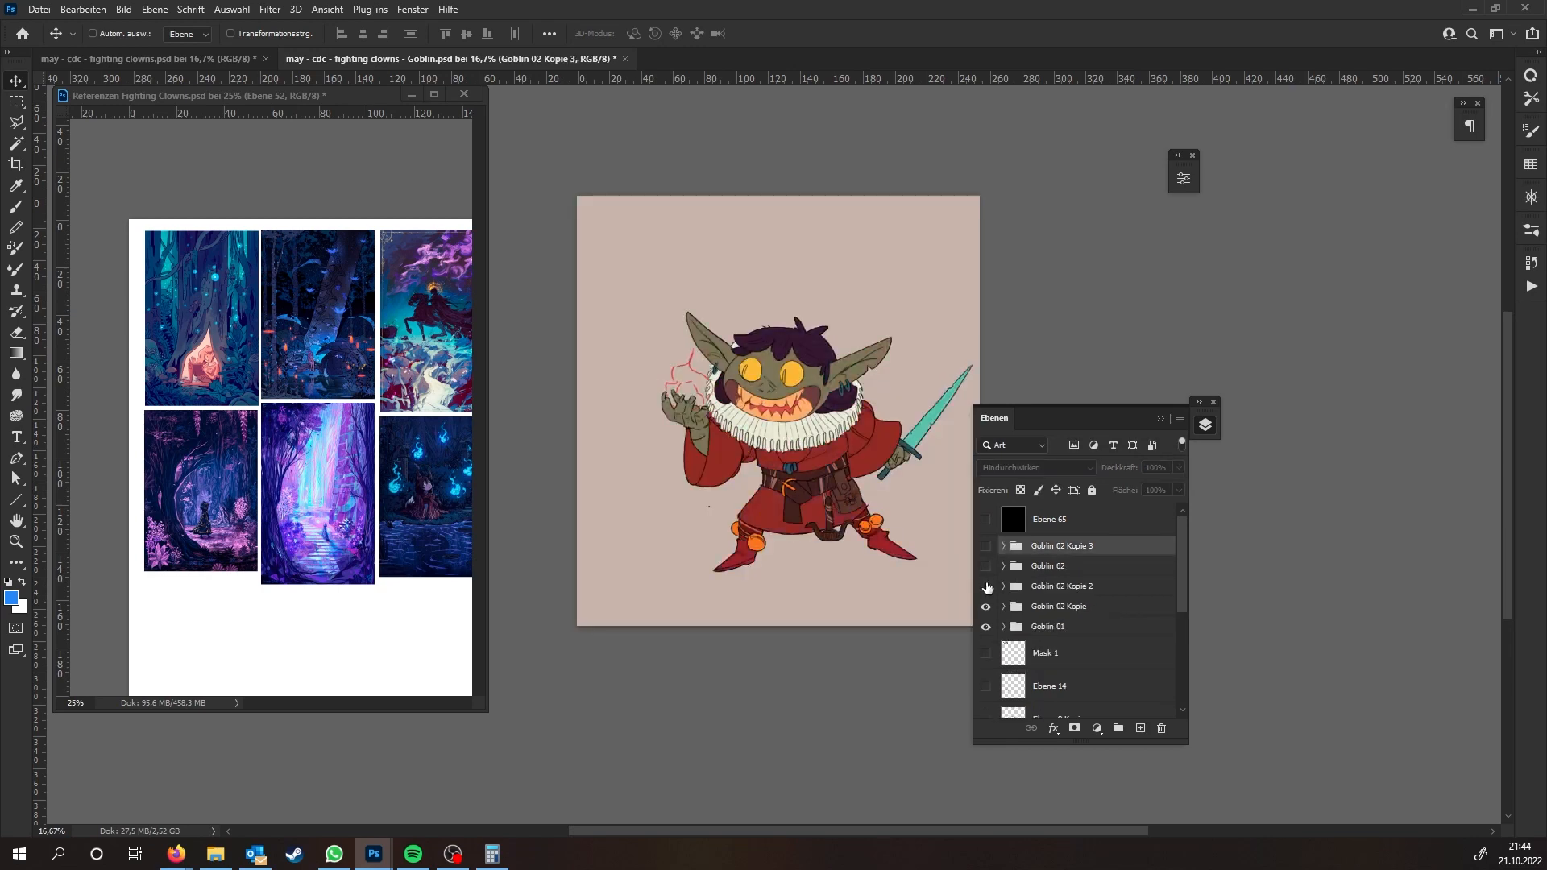
left_click(986, 587)
left_click(986, 566)
left_click(985, 547)
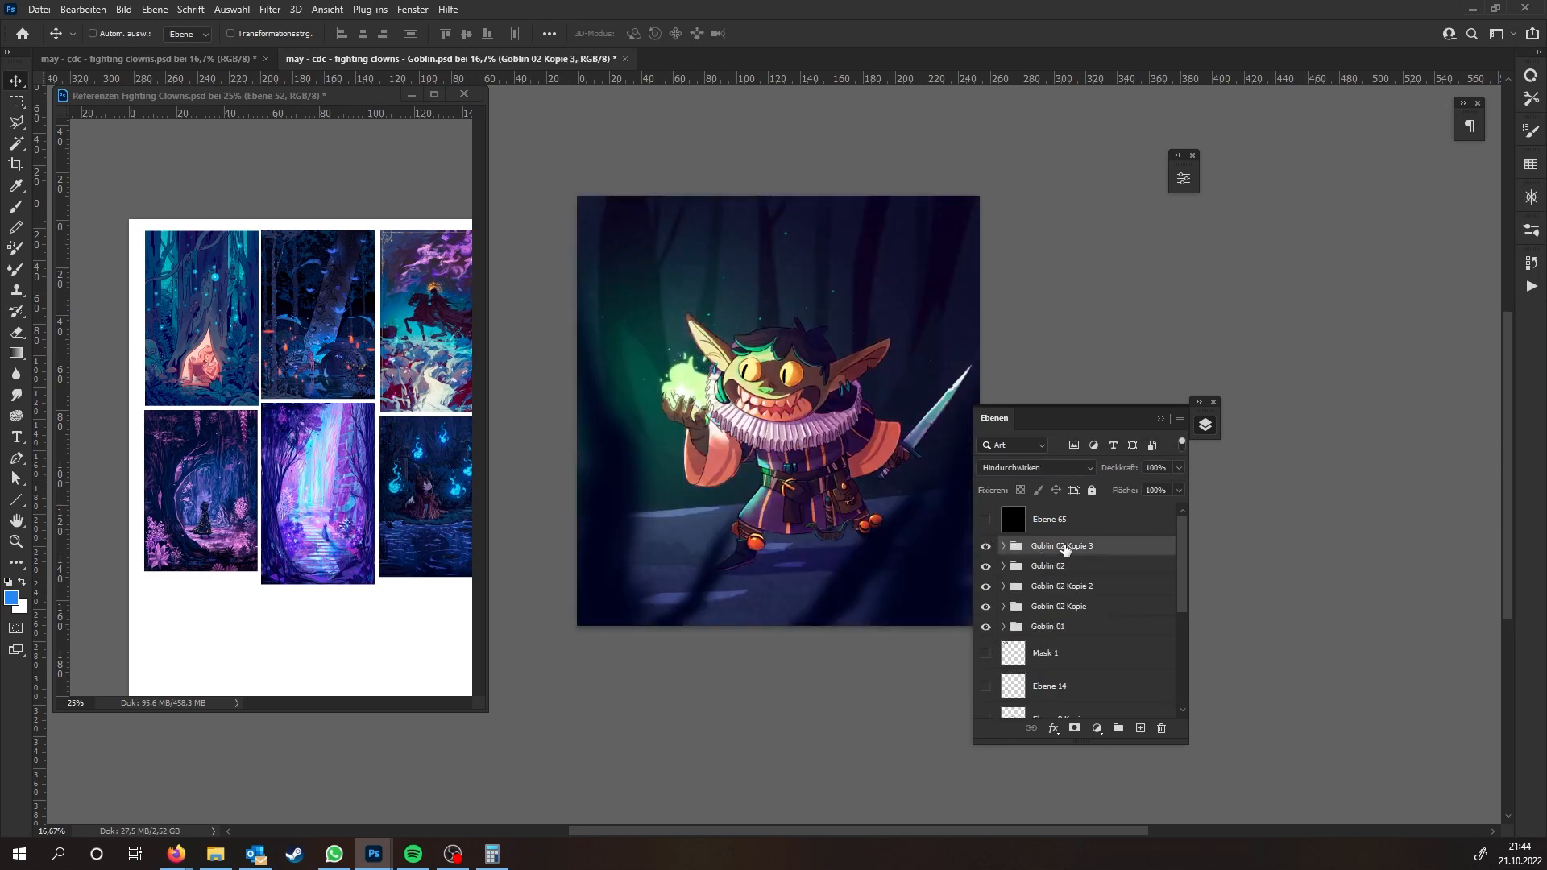
Duplicate the group Goblin 02 Kopie 3 and check the copy's Fore Ground Kopie 2 and Fore Ground Kopie layers by toggling their visibility
key("ctrl+j")
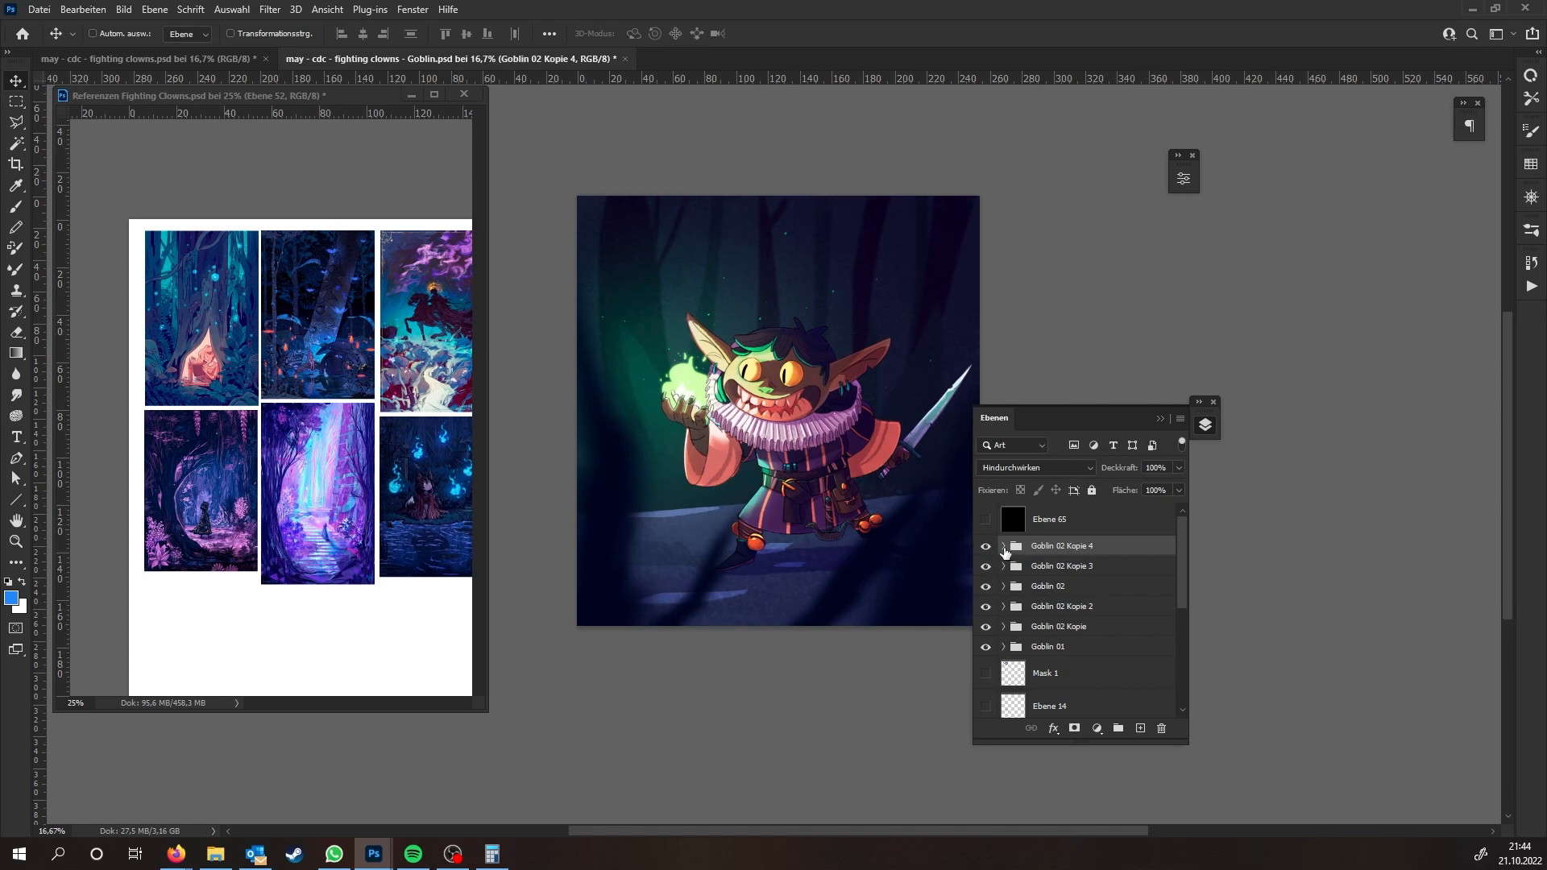
left_click(1004, 547)
left_click(985, 573)
left_click(985, 573)
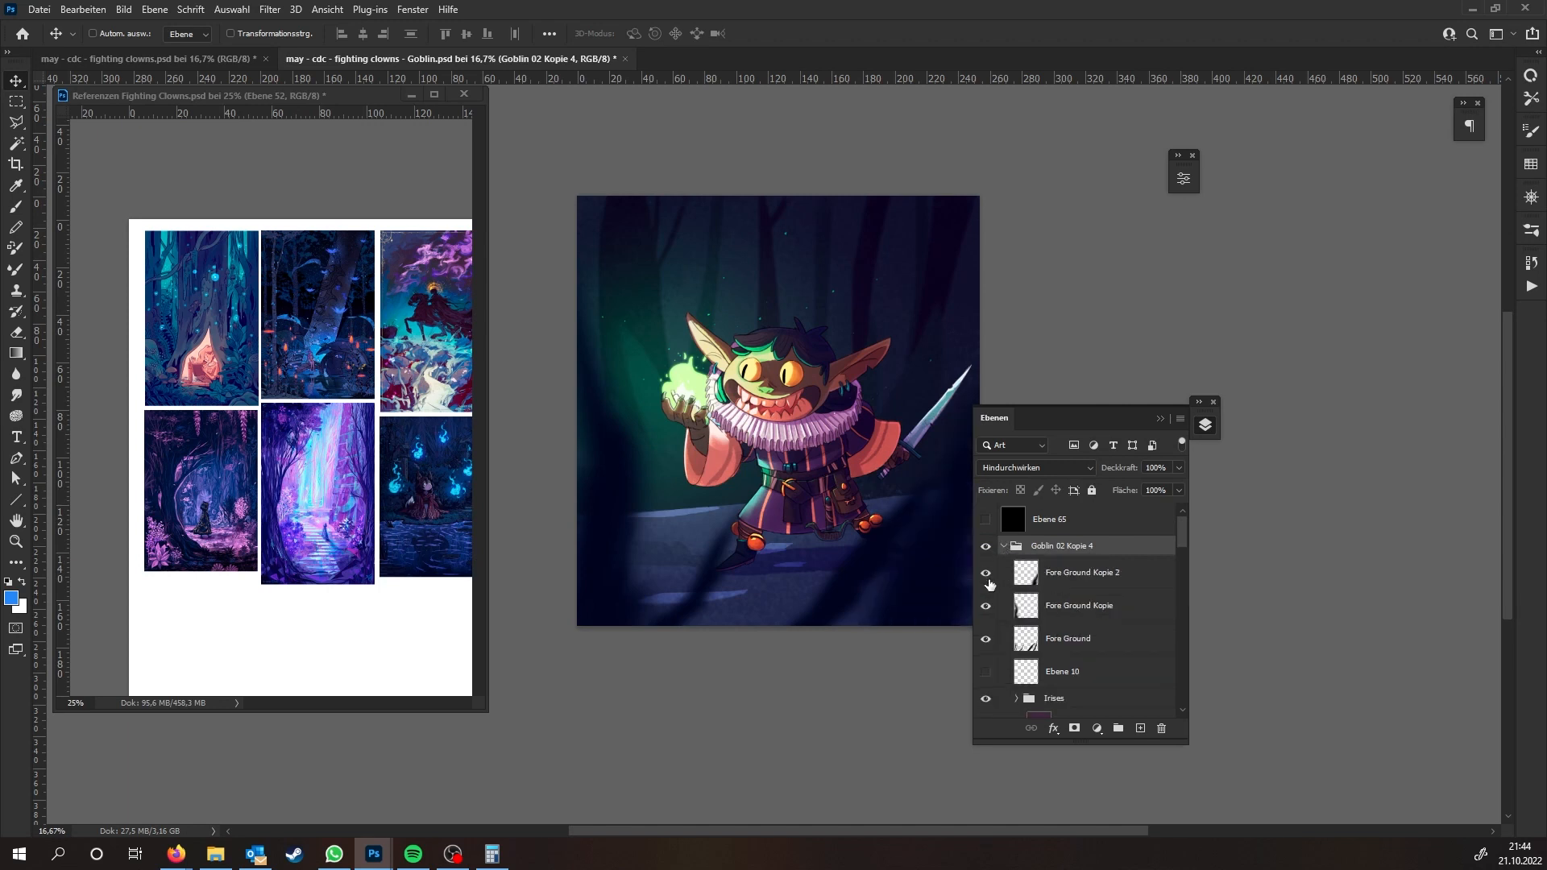
left_click(985, 606)
left_click(985, 606)
Add a new layer clipped above Ebene 69 Kopie in the duplicated group and set its blend mode to Multiplizieren
scroll(1057, 605, "down", 5)
scroll(1086, 590, "down", 2)
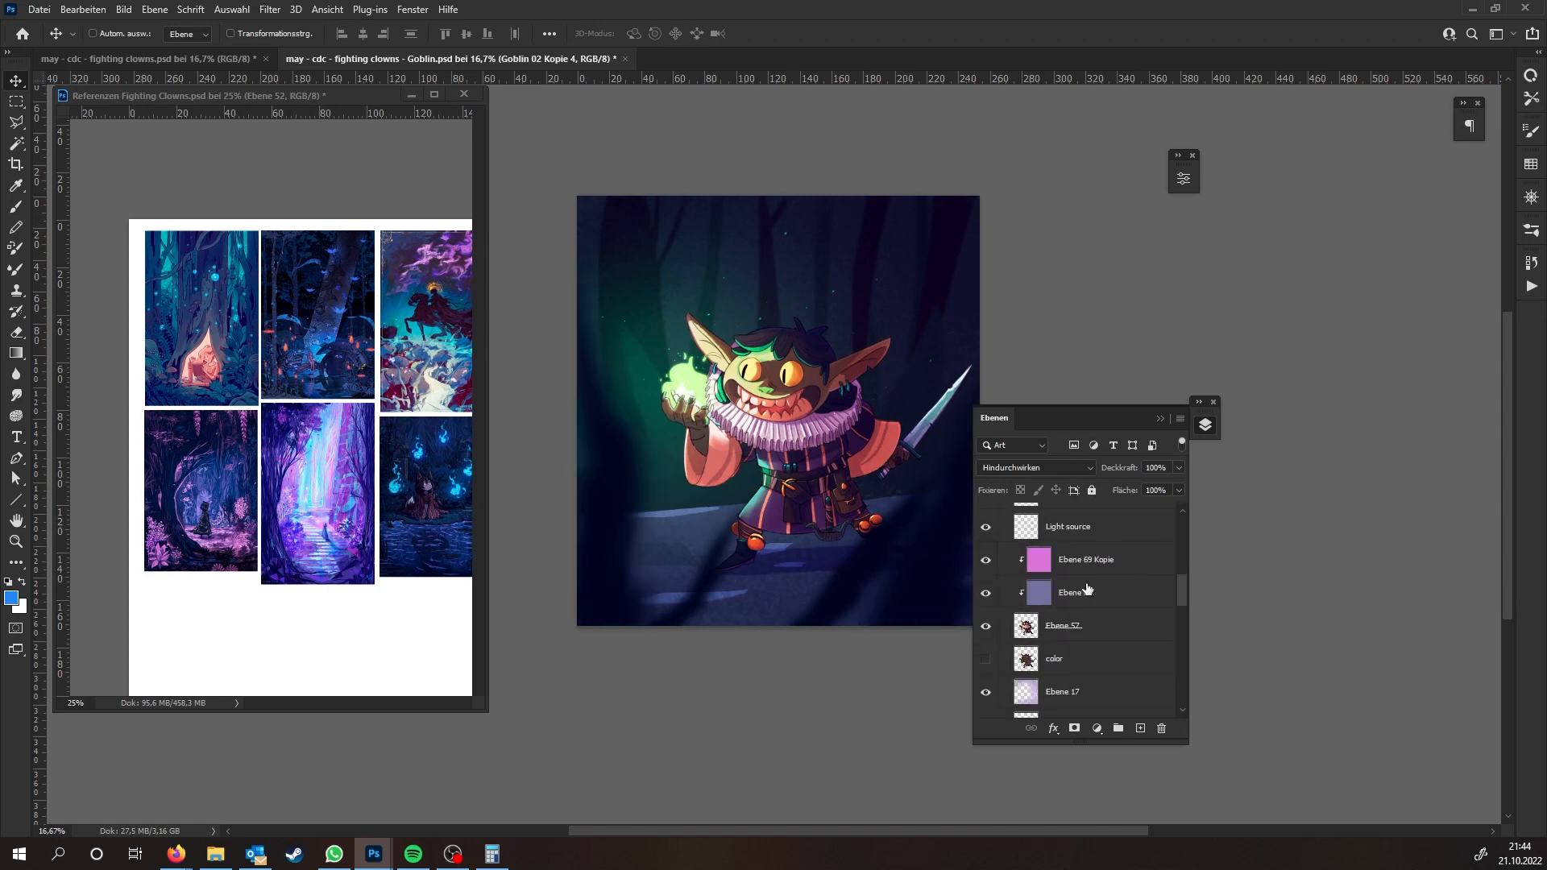
left_click(1091, 568)
left_click(1140, 727)
left_click(1081, 575, "alt")
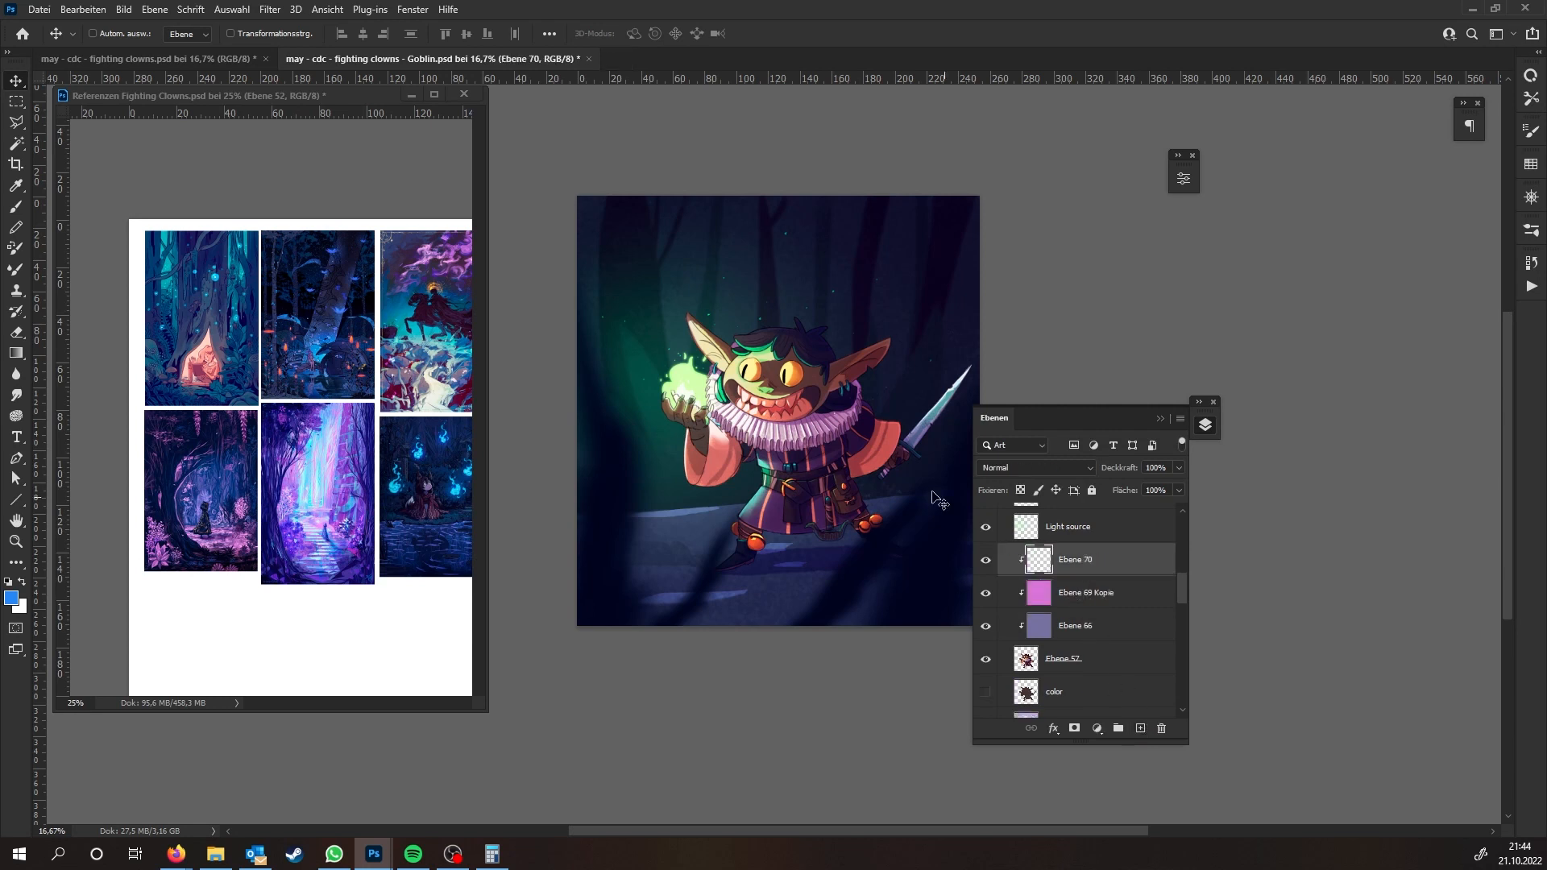
key("b")
left_click(1069, 468)
left_click(1040, 501)
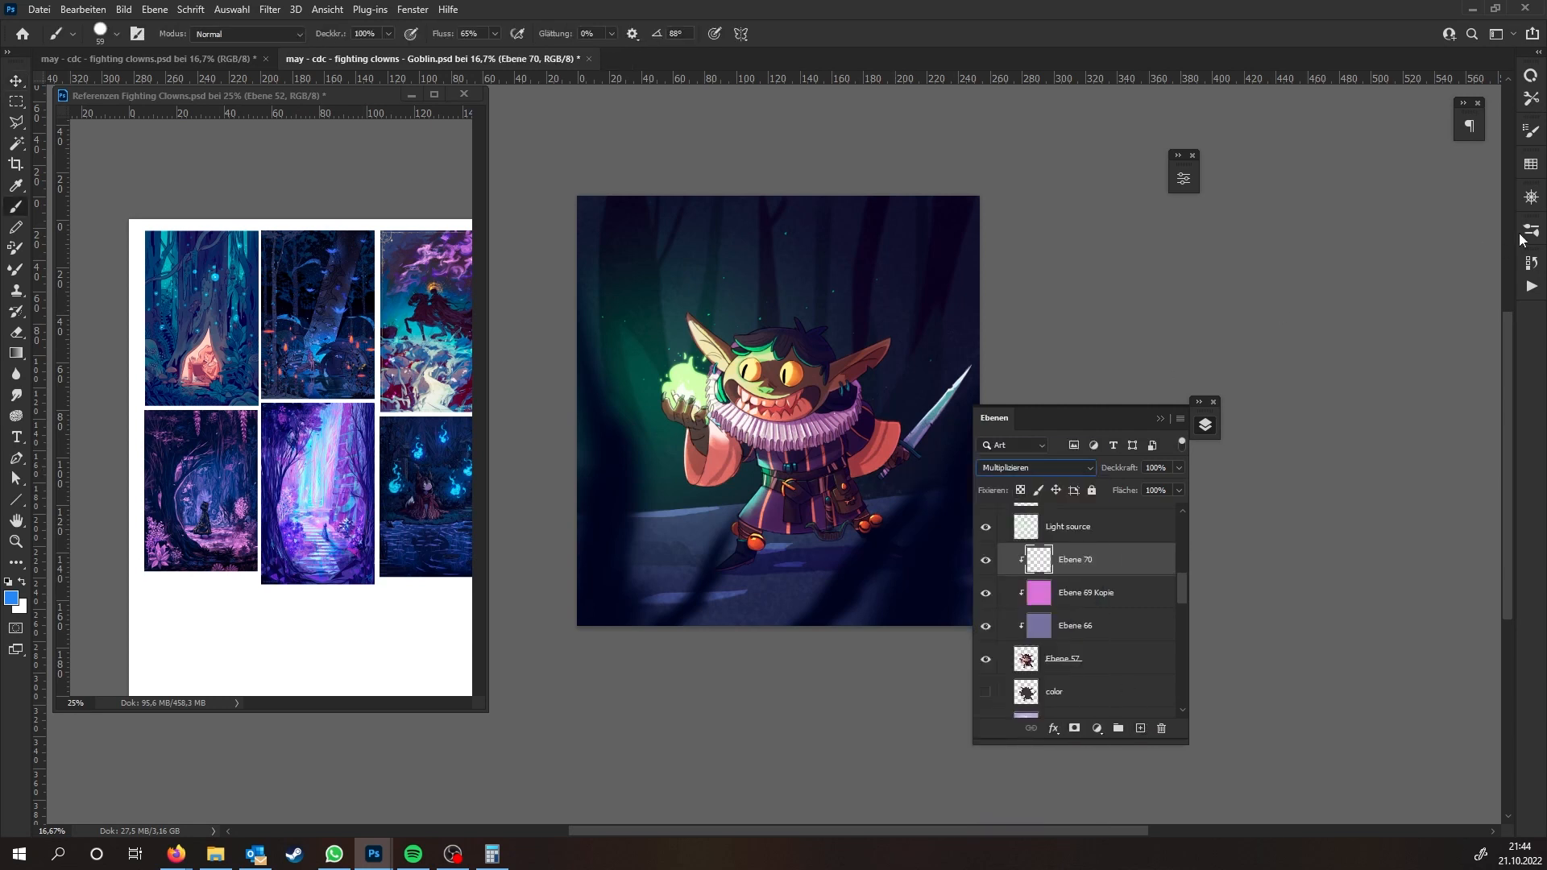
Choose the paintable_Skin_texture 08 1192 brush preset for painting on the new clipped layer
left_click(1532, 234)
scroll(1253, 594, "down", 4)
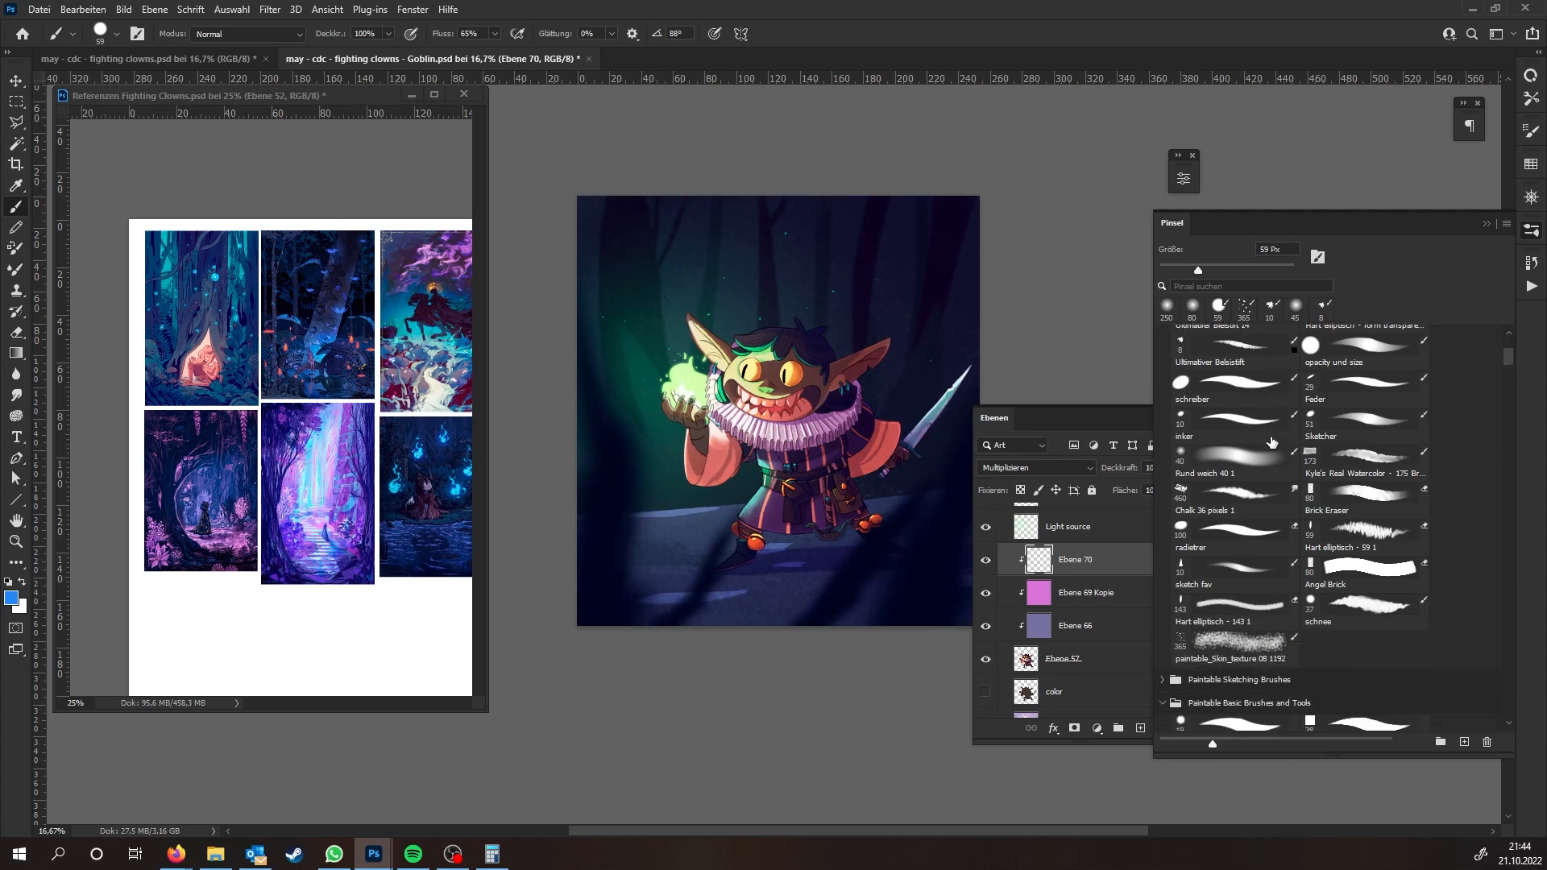
left_click(1253, 594)
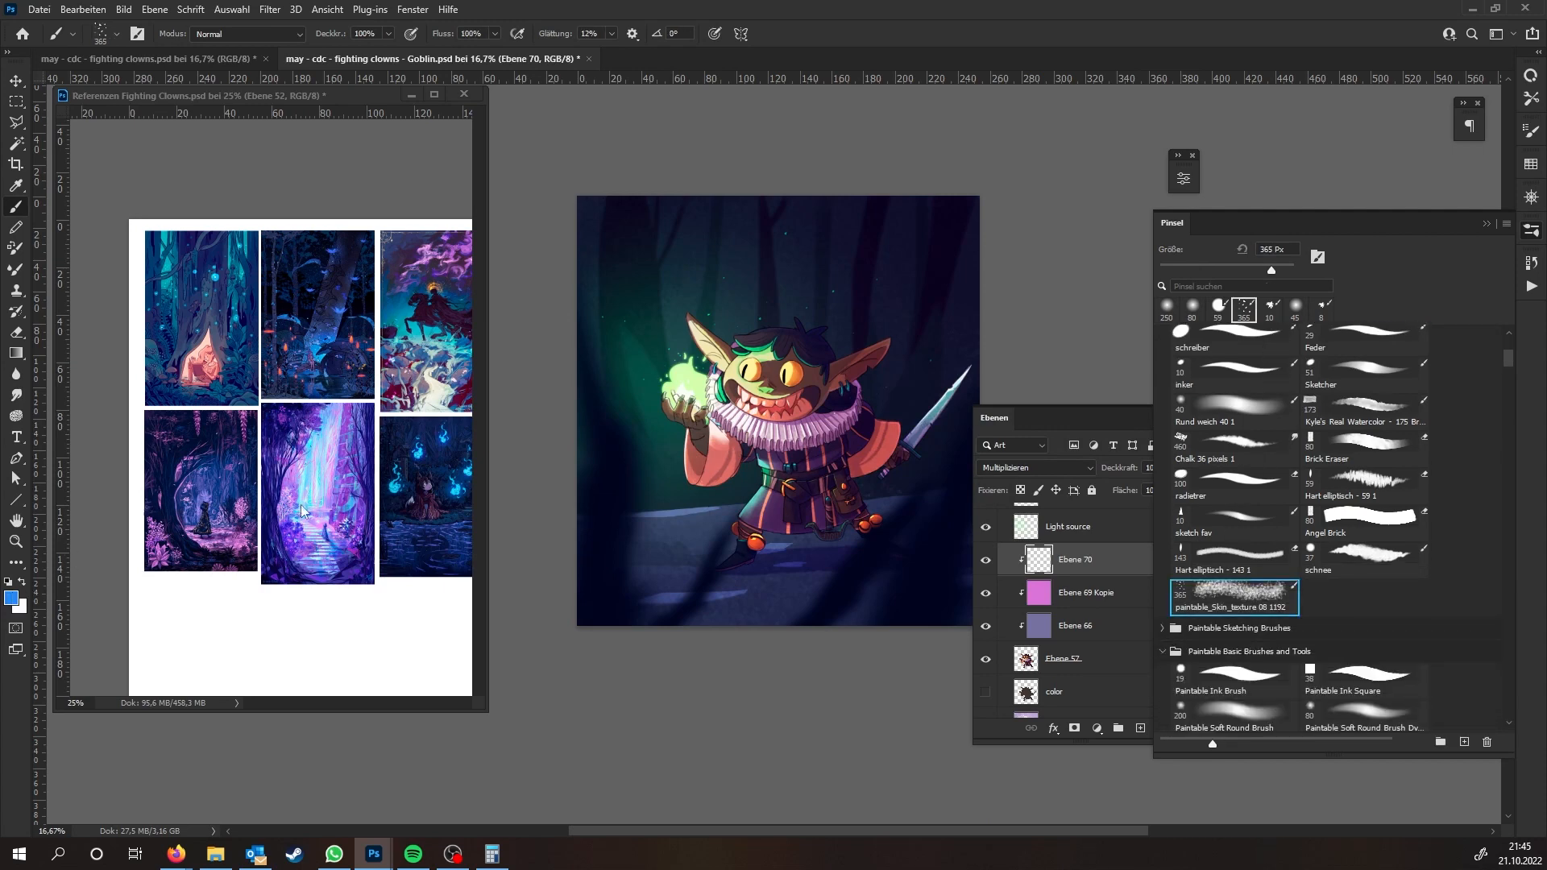